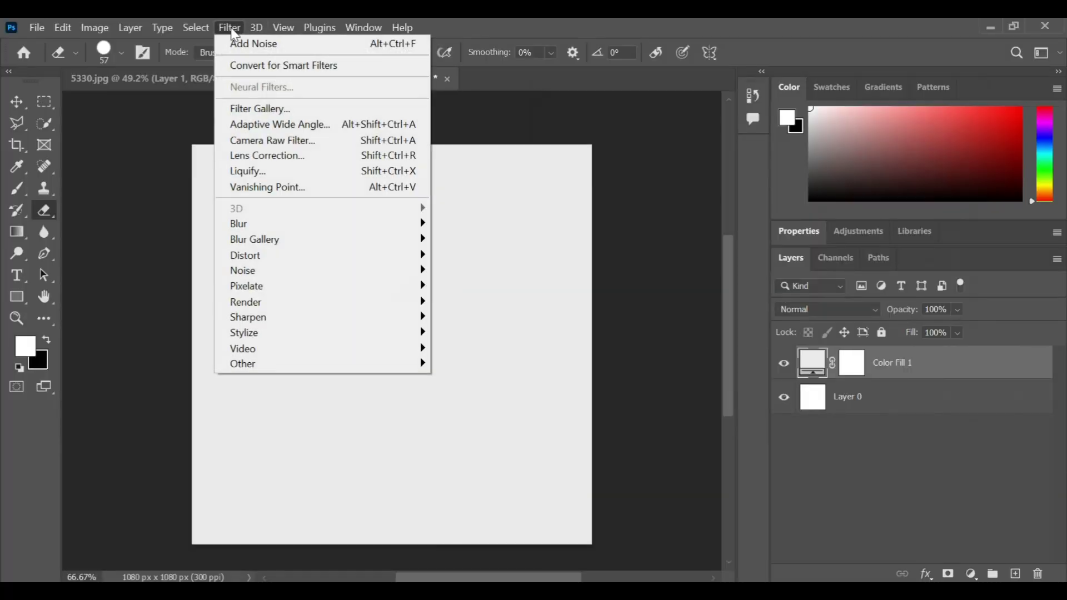
# Apply the Add Noise filter to the light grey color fill background
pyautogui.click(240, 43)
pyautogui.scroll(-2, 309, 195)
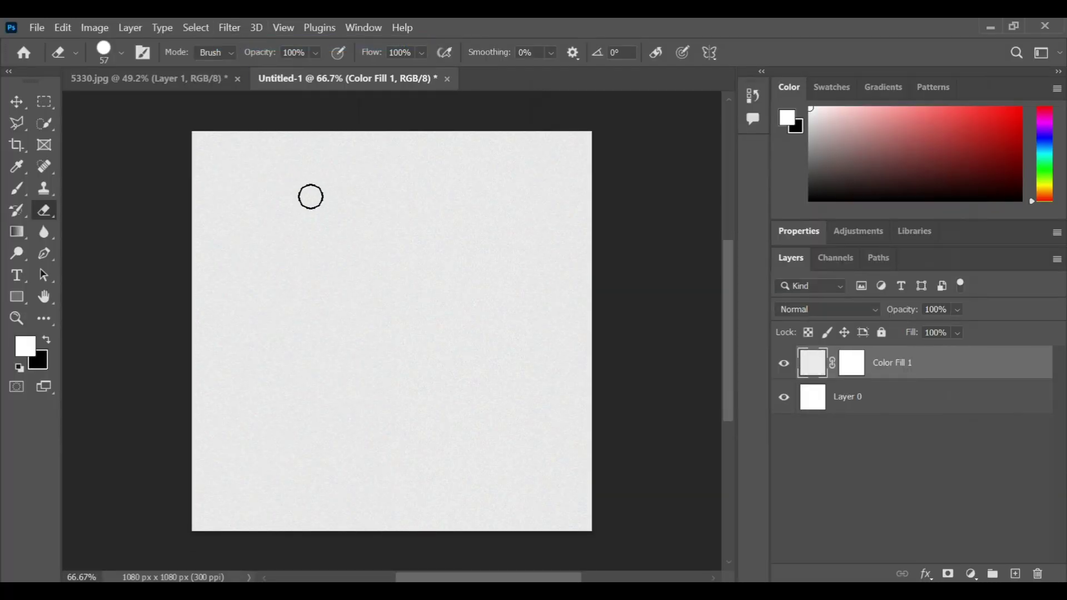
# Draw a white rectangle about 999 × 293 px with fully rounded ends, rotated about -43°, running off the canvas's right edge
pyautogui.click(17, 299)
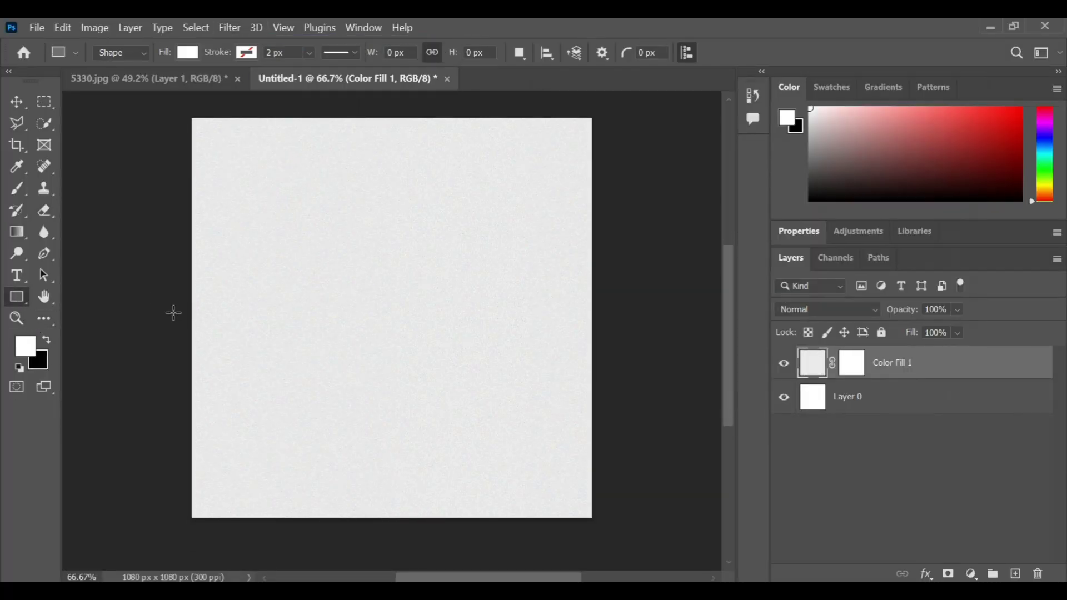
pyautogui.moveTo(299, 291); pyautogui.dragTo(653, 393)
pyautogui.moveTo(307, 305); pyautogui.dragTo(434, 341)
pyautogui.moveTo(671, 341); pyautogui.dragTo(652, 175)
pyautogui.moveTo(469, 345); pyautogui.dragTo(520, 289)
pyautogui.moveTo(374, 379)
pyautogui.mouseDown()
pyautogui.moveTo(353, 381)
pyautogui.moveTo(349, 406)
pyautogui.moveTo(327, 417)
pyautogui.moveTo(361, 382)
pyautogui.mouseUp()
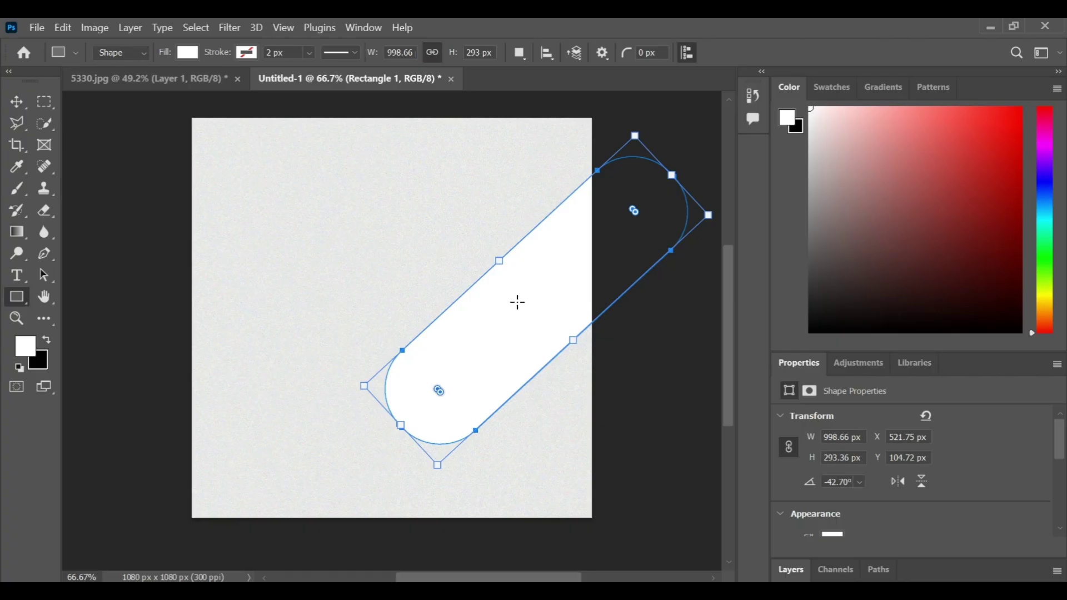
# Draw a 369 × 59 px bar with fully rounded ends in the canvas's upper-left area and fill it bright blue
pyautogui.moveTo(231, 184); pyautogui.dragTo(365, 202)
pyautogui.keyDown('alt'); pyautogui.scroll(5, 241, 174); pyautogui.keyUp('alt')
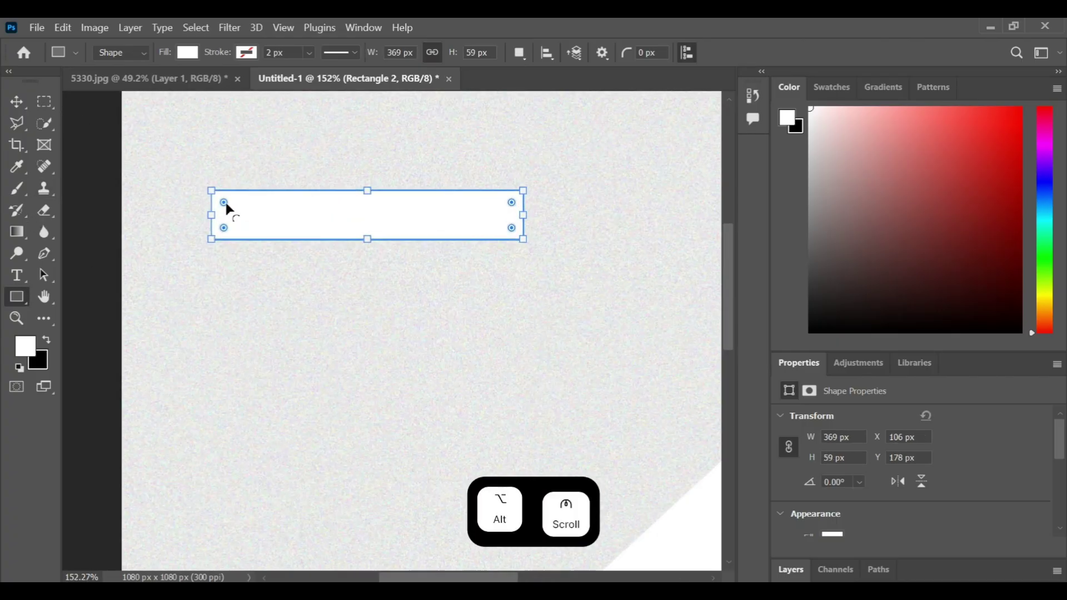
pyautogui.click(188, 52)
pyautogui.click(290, 84)
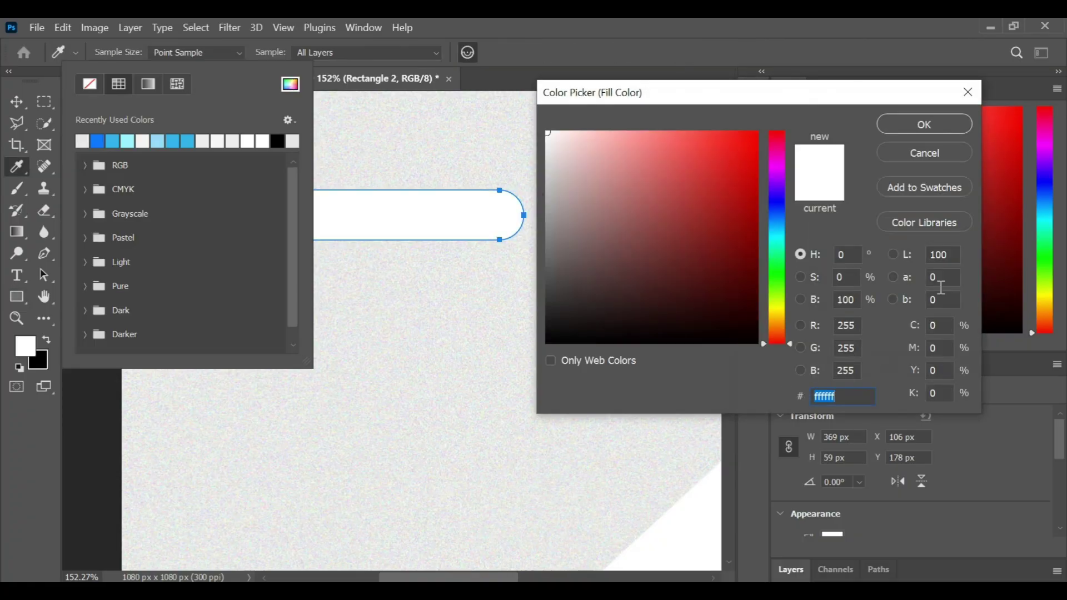
pyautogui.moveTo(779, 233)
pyautogui.mouseDown()
pyautogui.moveTo(772, 189)
pyautogui.moveTo(777, 209)
pyautogui.mouseUp()
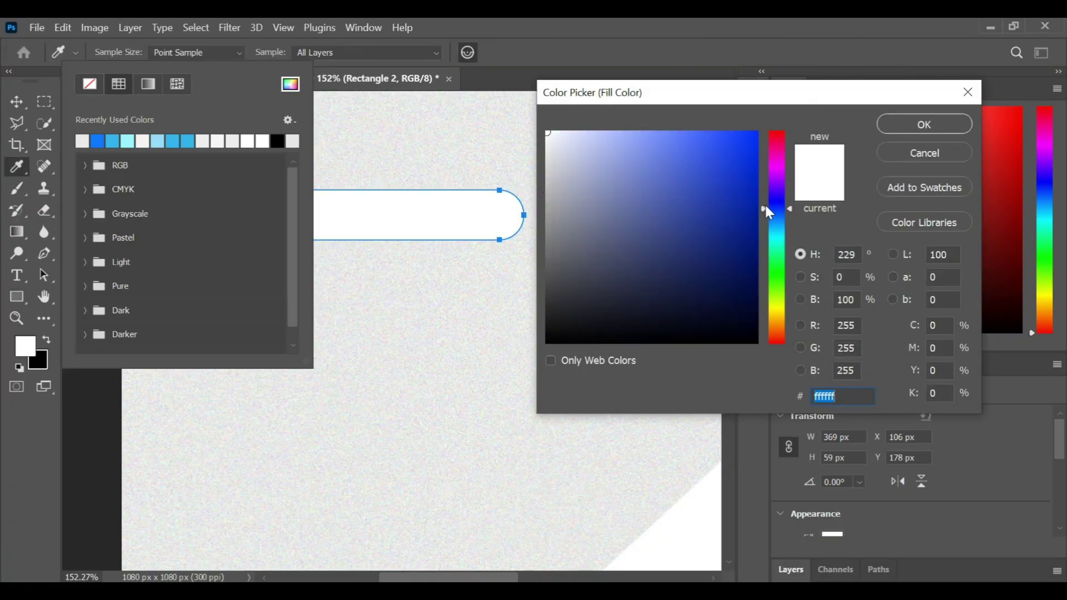
pyautogui.click(778, 215)
pyautogui.moveTo(652, 159)
pyautogui.mouseDown()
pyautogui.moveTo(611, 148)
pyautogui.moveTo(610, 134)
pyautogui.moveTo(756, 129)
pyautogui.mouseUp()
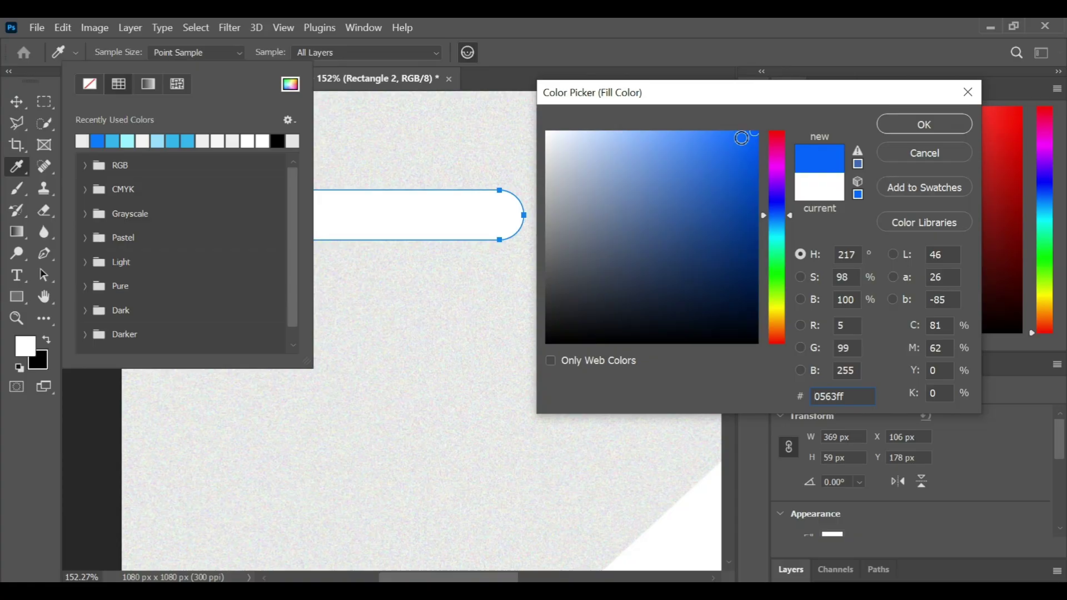
pyautogui.click(924, 124)
# Set the blue bar's layer to Multiply blending at 80% opacity
pyautogui.scroll(-2, 495, 293)
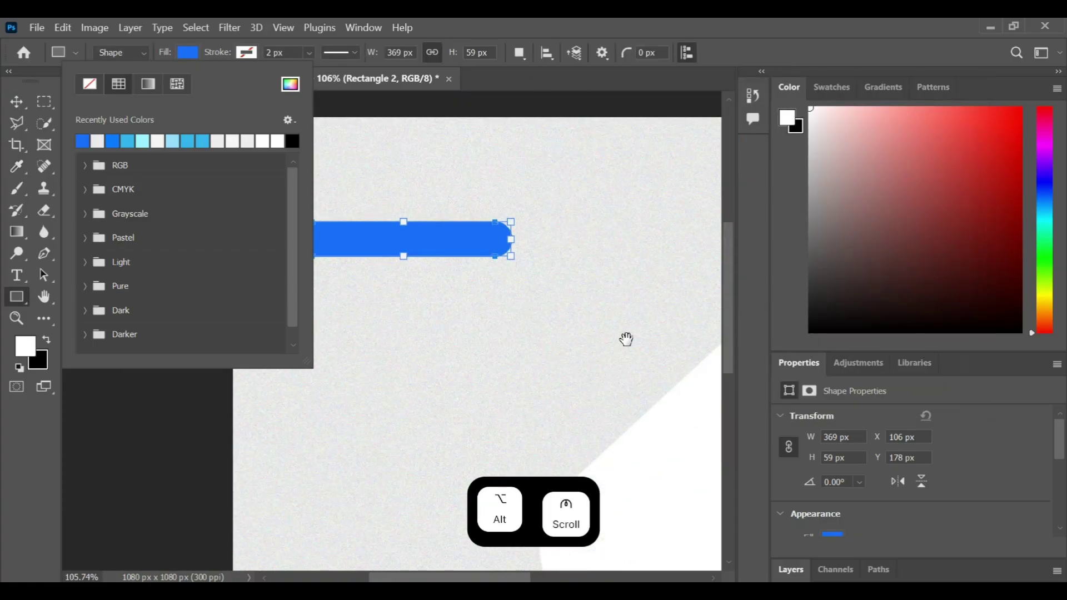
pyautogui.scroll(-3, 503, 265)
pyautogui.click(800, 572)
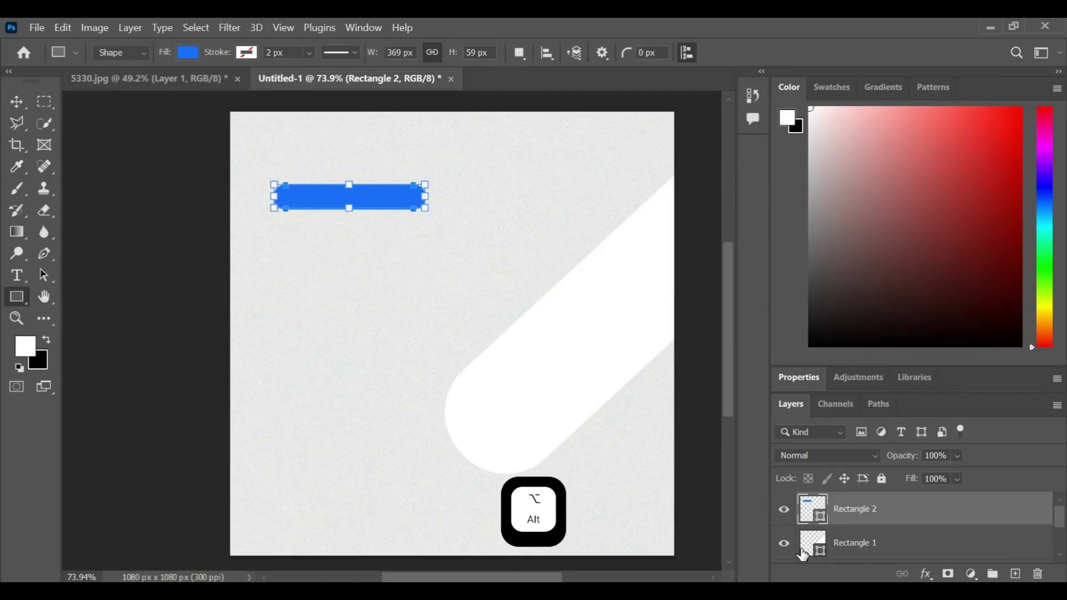
pyautogui.click(826, 456)
pyautogui.click(803, 219)
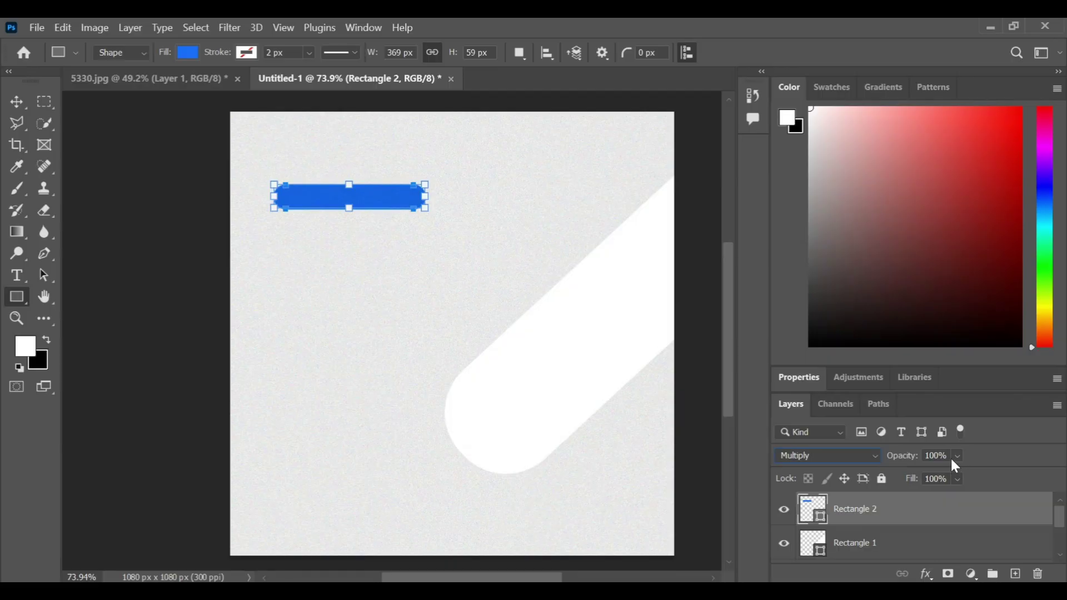
pyautogui.moveTo(947, 473); pyautogui.dragTo(936, 471)
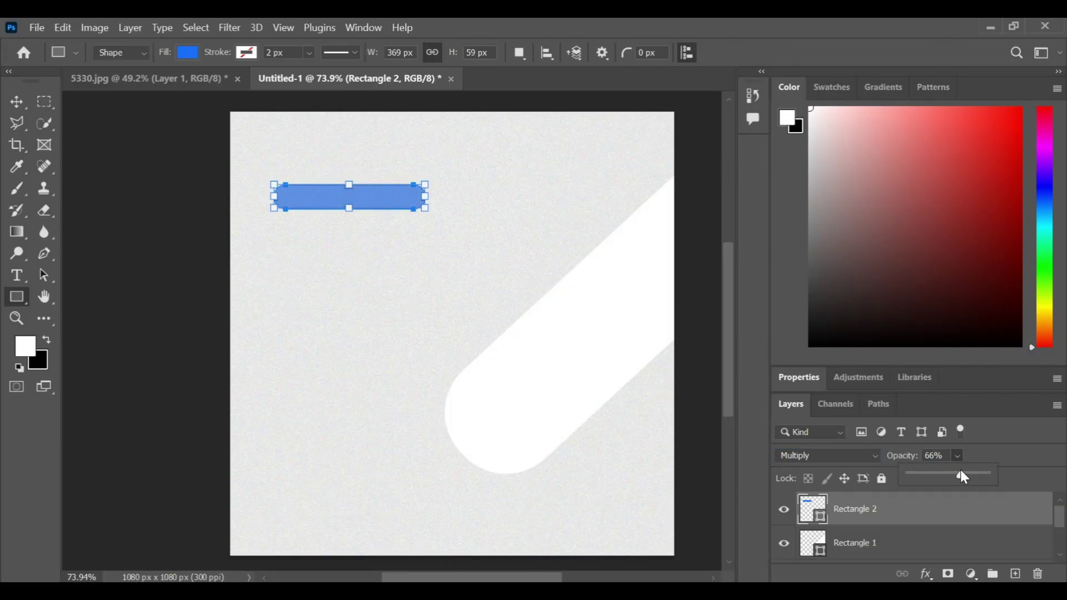
pyautogui.moveTo(961, 481); pyautogui.dragTo(975, 484)
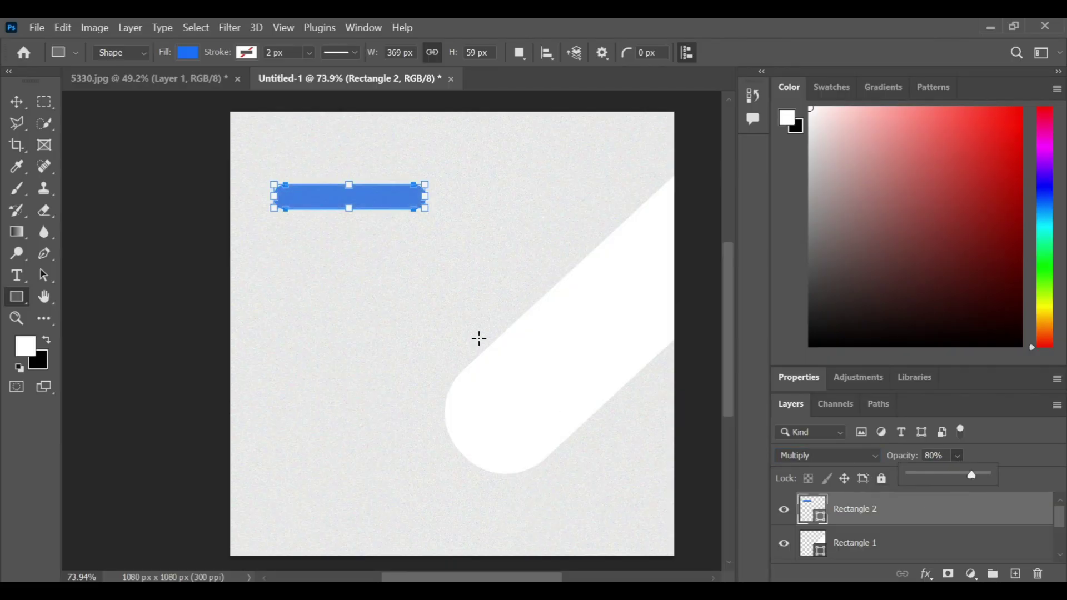
# Duplicate the blue bar, rotate the copy to about -33°, and place it across the canvas's left edge
pyautogui.moveTo(503, 348); pyautogui.dragTo(401, 314)
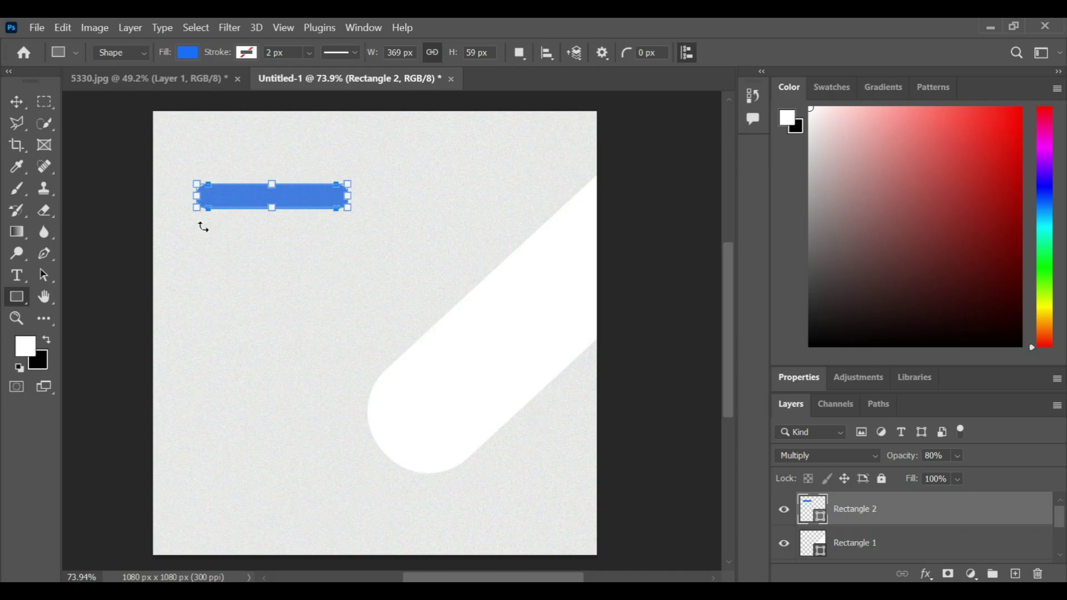
pyautogui.click(17, 102)
pyautogui.moveTo(254, 189); pyautogui.dragTo(260, 271)
pyautogui.hotkey('ctrl', 't')
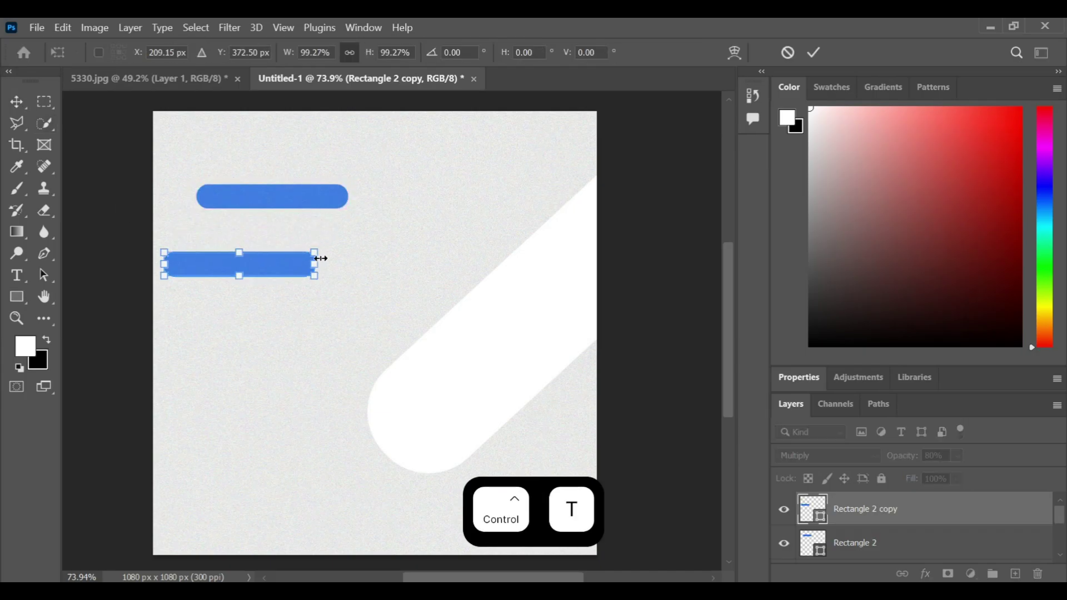
pyautogui.moveTo(321, 260); pyautogui.dragTo(328, 214)
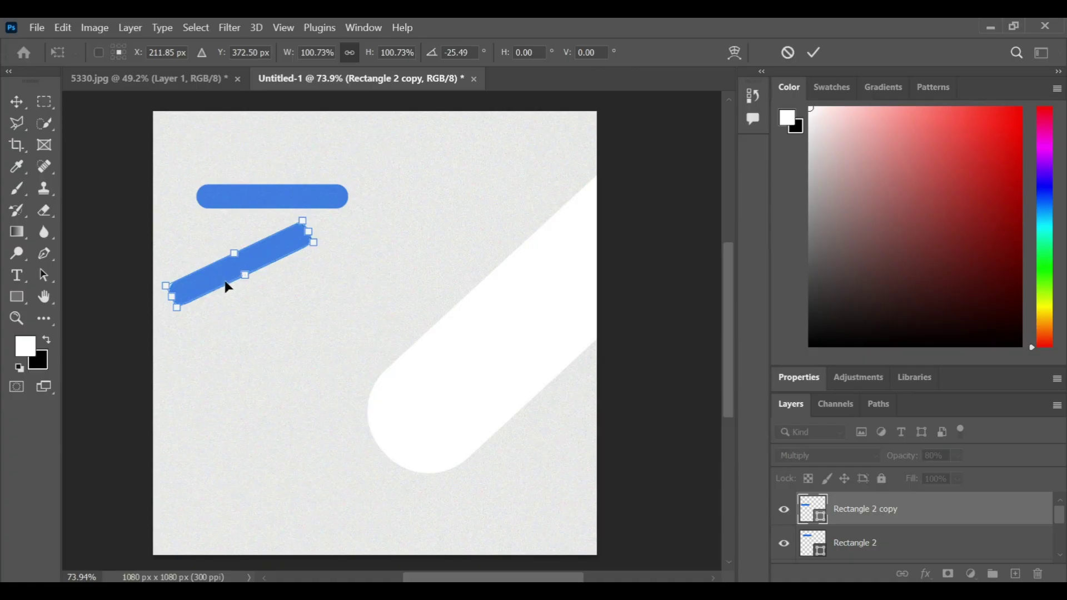
pyautogui.moveTo(245, 271); pyautogui.dragTo(210, 281)
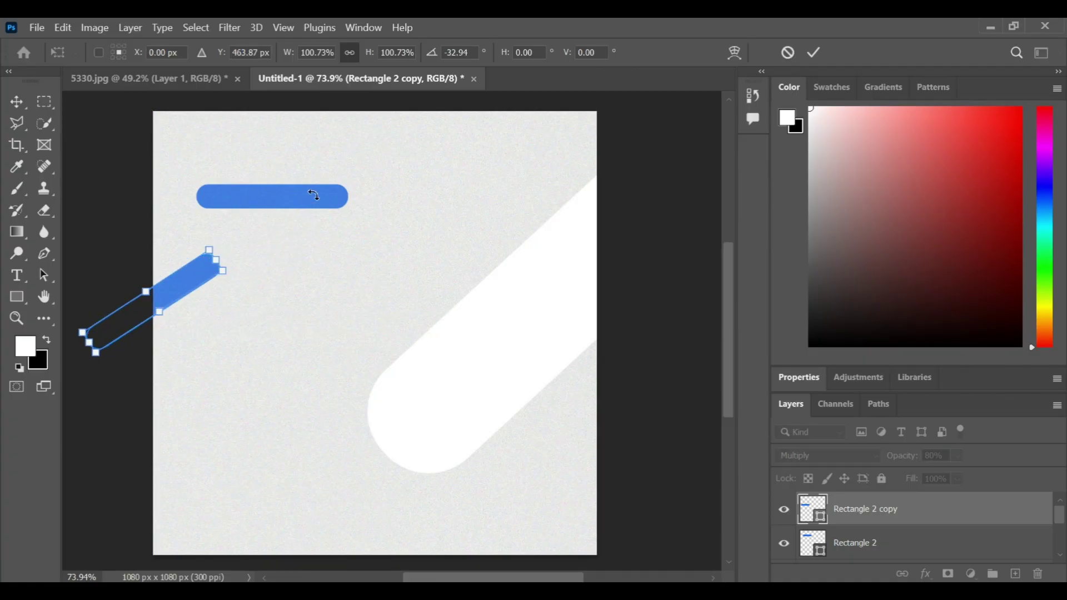
# Rotate the original blue bar to about -42°, scale it to about 128%, and place it along the white shape's upper edge
pyautogui.click(856, 537)
pyautogui.hotkey('ctrl', 't')
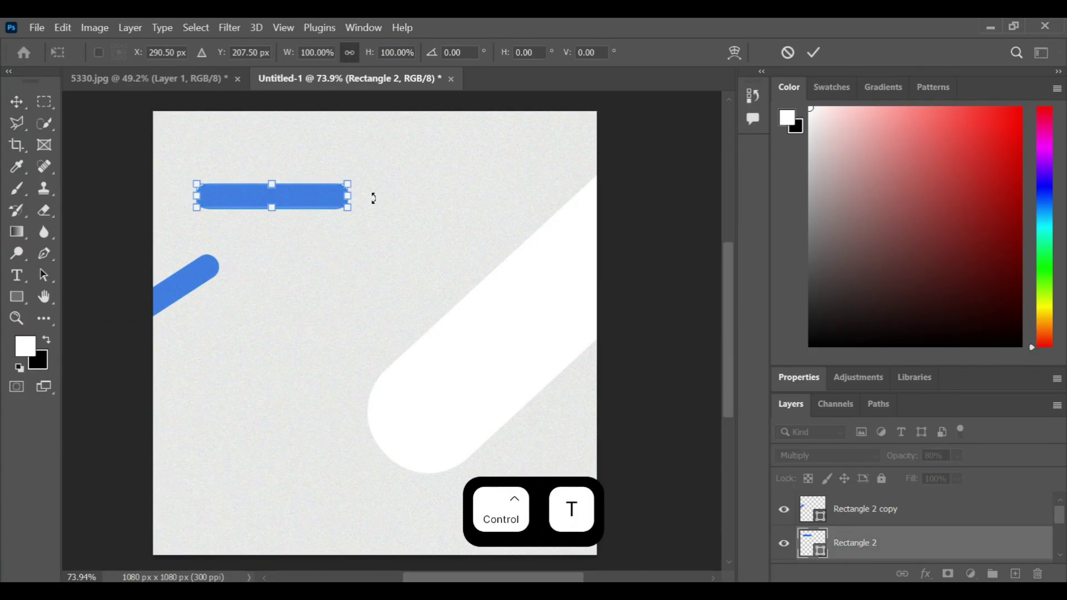
pyautogui.moveTo(358, 179); pyautogui.dragTo(356, 131)
pyautogui.moveTo(297, 192); pyautogui.dragTo(565, 177)
pyautogui.moveTo(625, 148); pyautogui.dragTo(638, 115)
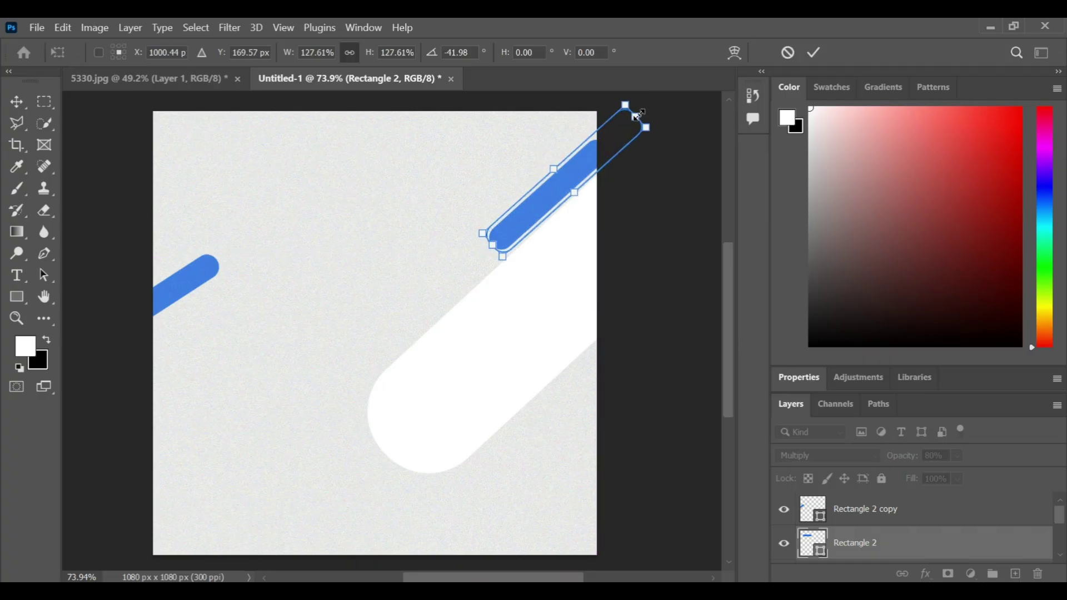
pyautogui.moveTo(577, 175); pyautogui.dragTo(562, 175)
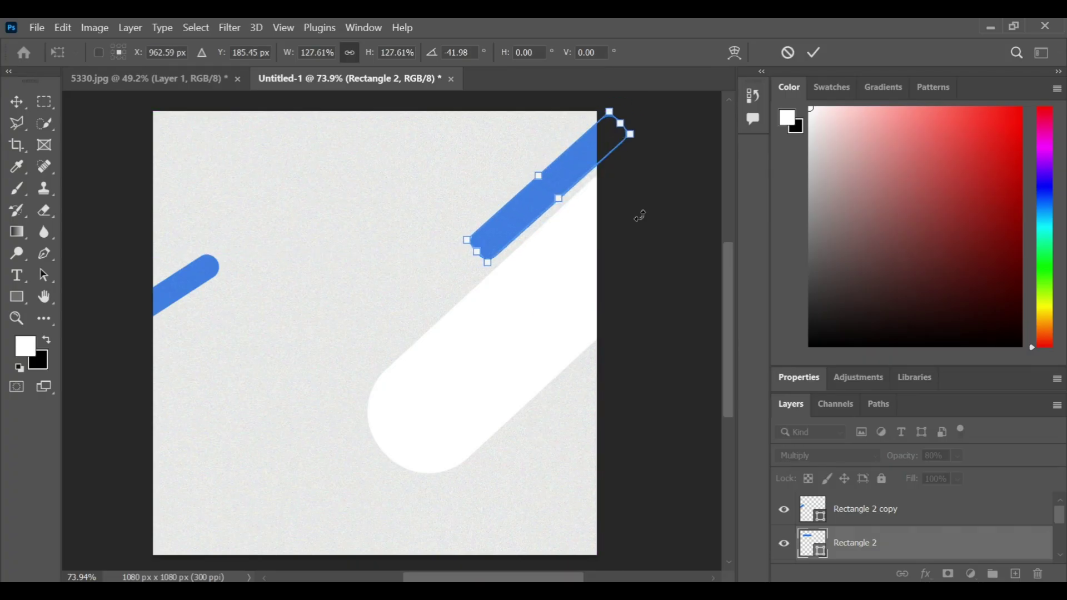
pyautogui.click(814, 53)
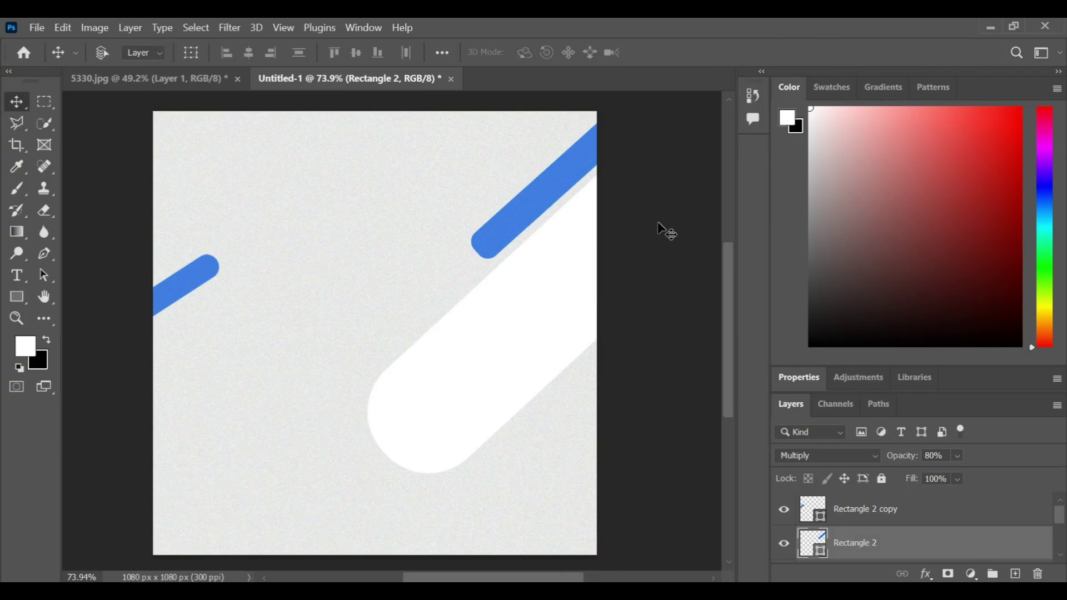
# Duplicate the upper-right blue bar to the canvas's bottom edge and scale the copy to about 142%
pyautogui.scroll(-5, 667, 232)
pyautogui.scroll(1, 623, 294)
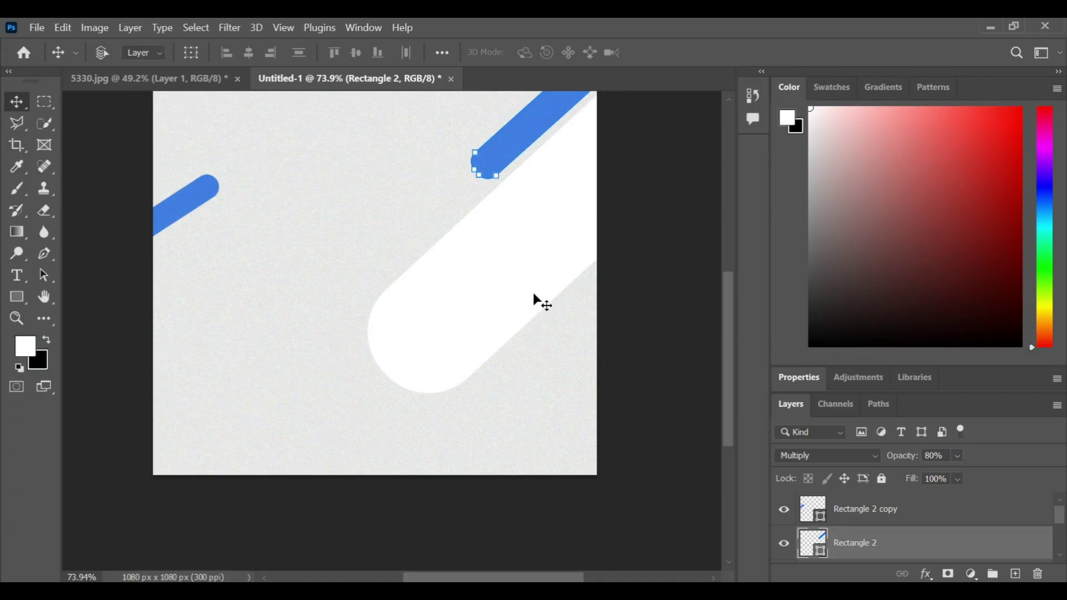
pyautogui.moveTo(510, 148); pyautogui.dragTo(371, 482)
pyautogui.hotkey('ctrl', 't')
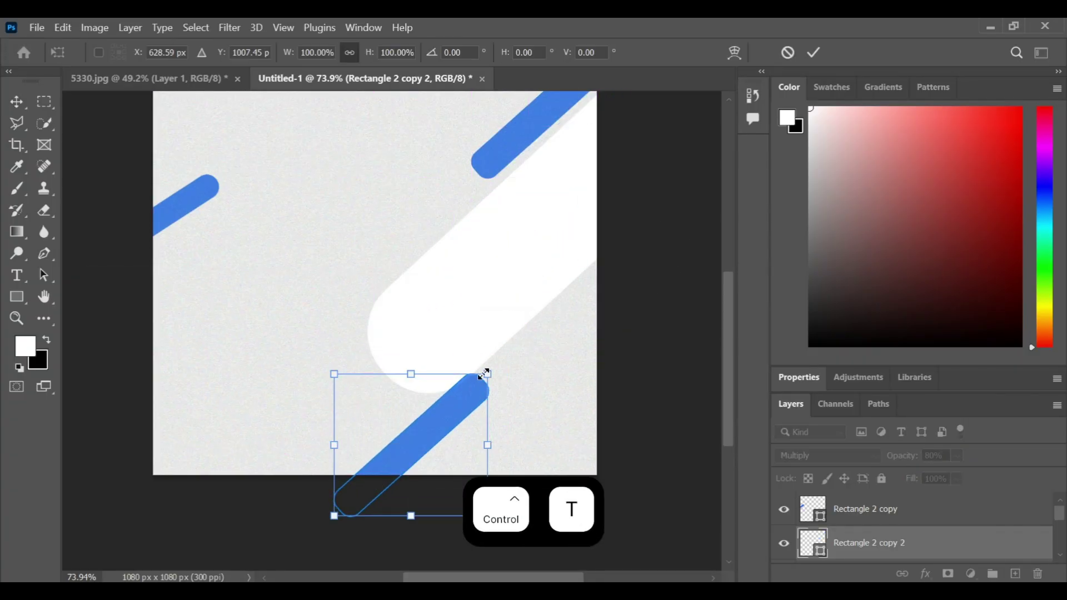
pyautogui.moveTo(487, 375); pyautogui.dragTo(545, 311)
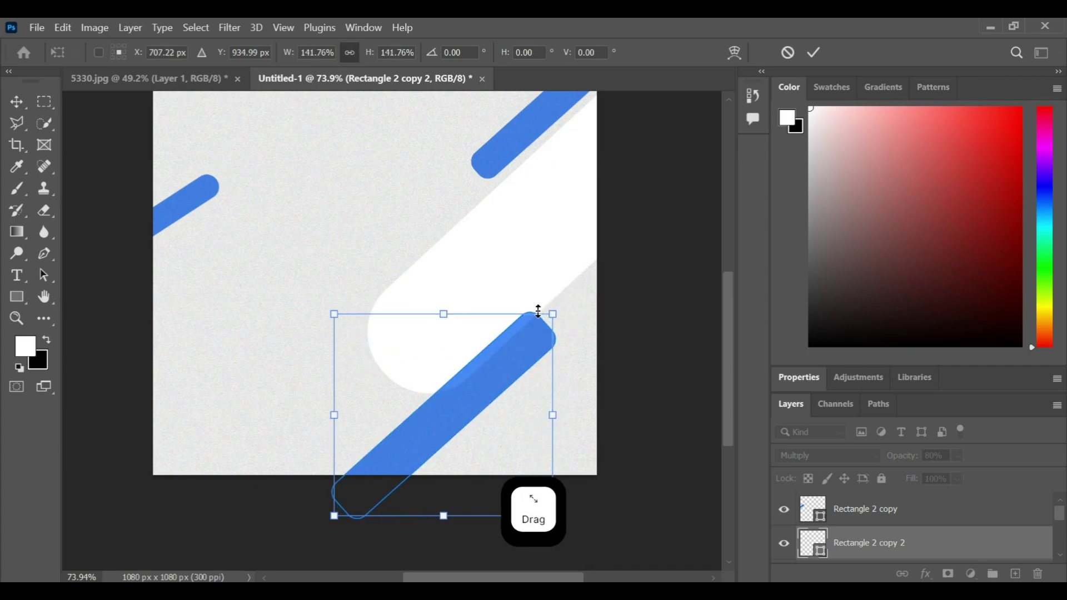
# Fully round the bottom blue bar's ends and move its layer below the large white shape
pyautogui.click(17, 297)
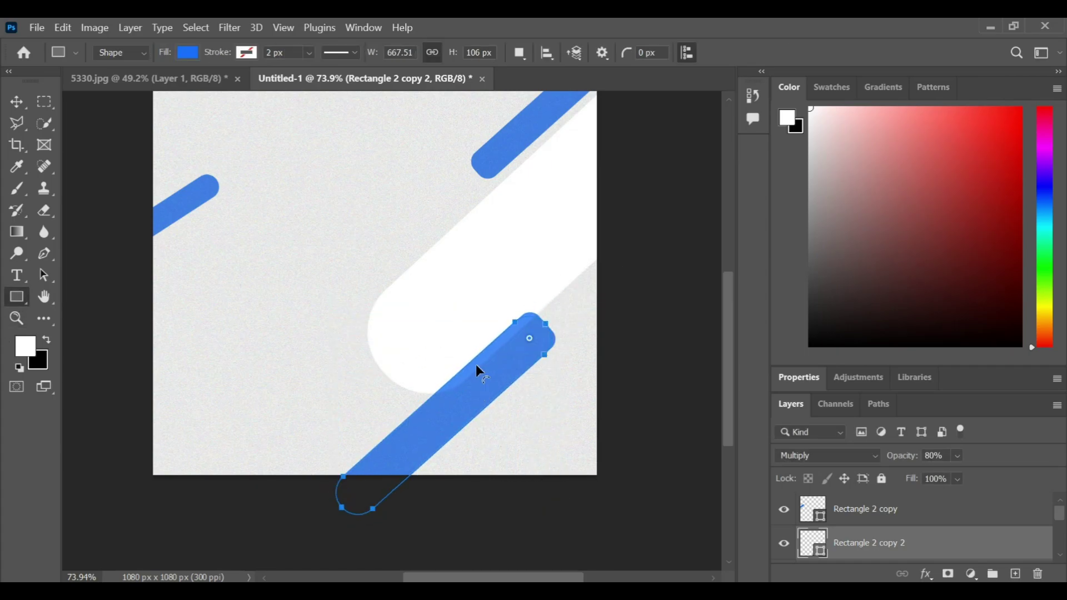
pyautogui.click(693, 439)
pyautogui.click(589, 295)
pyautogui.scroll(-1, 917, 510)
pyautogui.moveTo(917, 510); pyautogui.dragTo(872, 548)
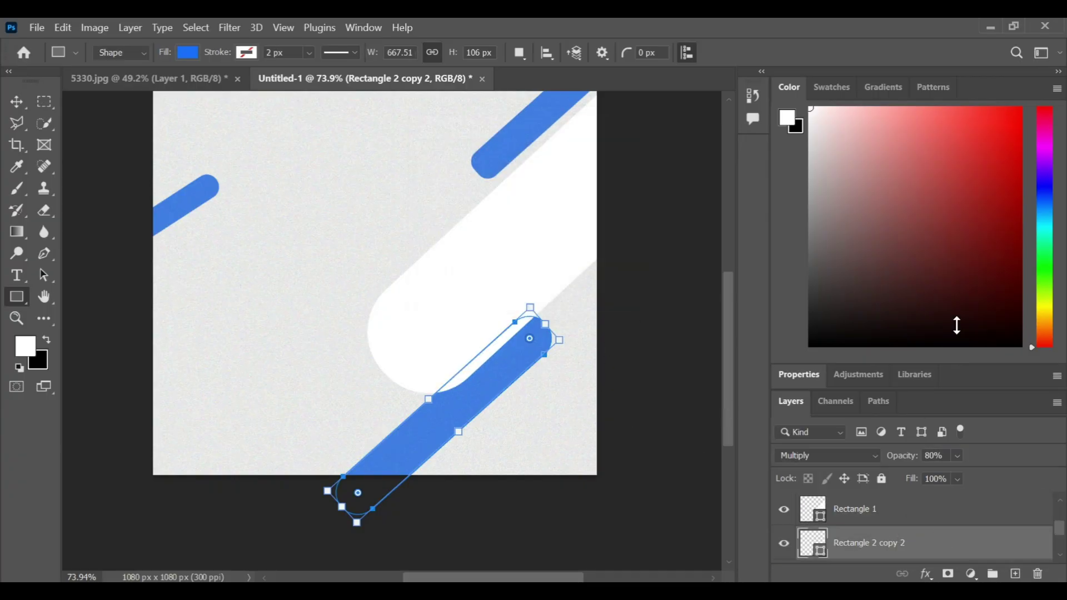
pyautogui.moveTo(960, 357); pyautogui.dragTo(995, 185)
pyautogui.click(592, 542)
pyautogui.click(588, 293)
pyautogui.click(17, 101)
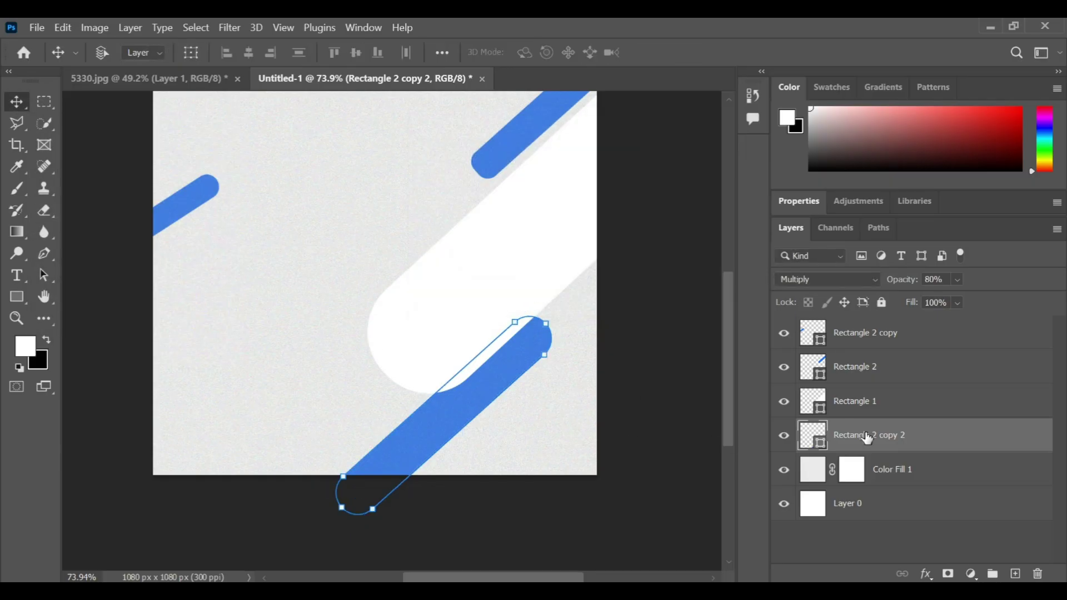
# Draw a white 344 × 50 px bar with fully rounded ends directly above the Rectangle 1 layer
pyautogui.click(843, 339)
pyautogui.click(834, 401)
pyautogui.scroll(1, 556, 384)
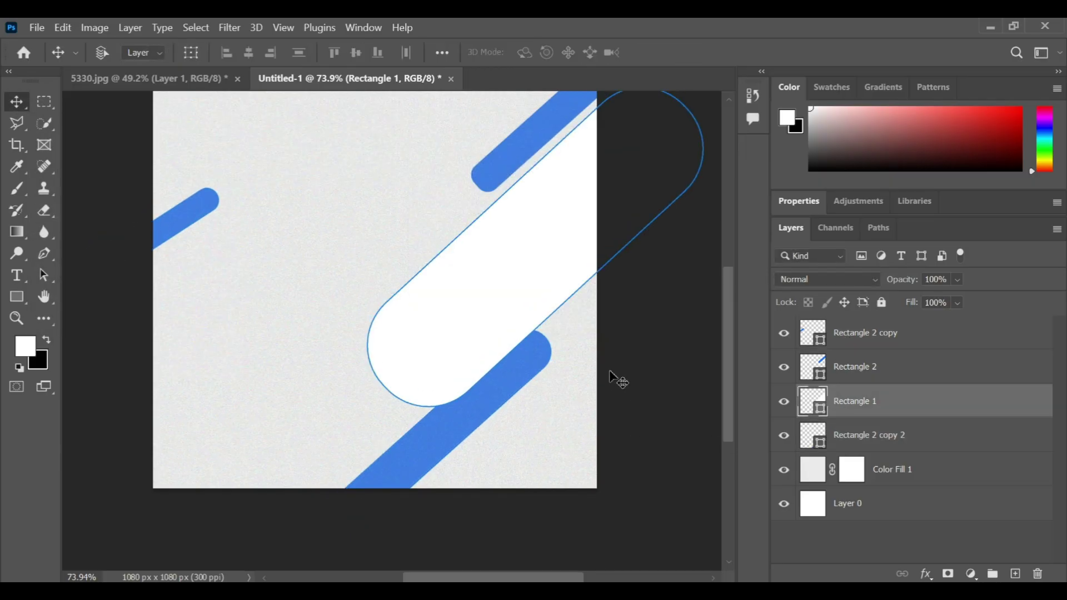
pyautogui.press('u')
pyautogui.moveTo(202, 251); pyautogui.dragTo(332, 270)
pyautogui.scroll(5, 223, 262)
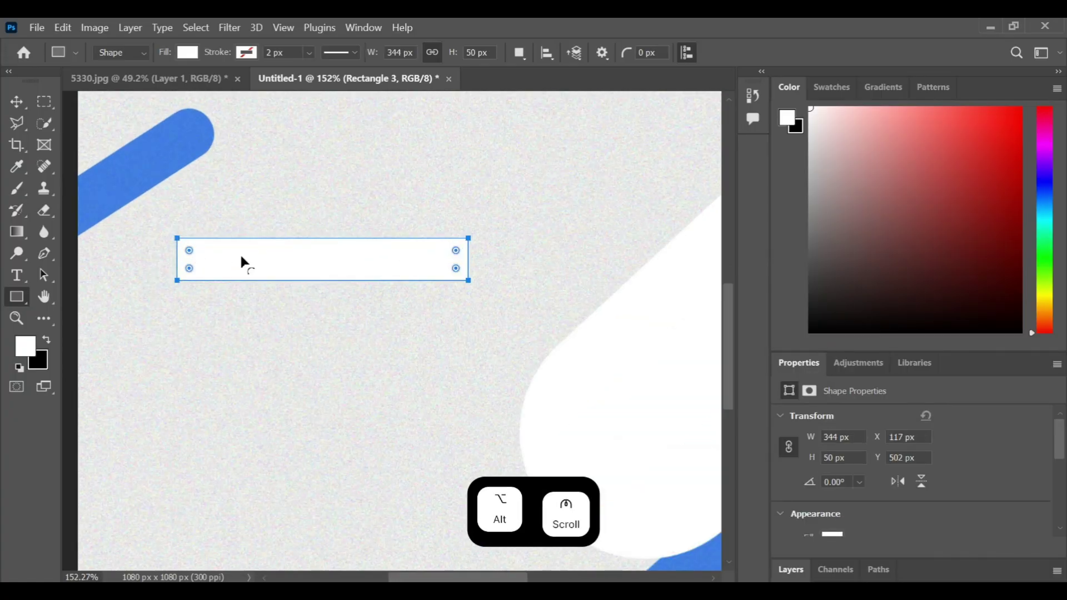
# Rotate the small white bar to about -43° and place it over the large white shape, crossing the canvas's right edge
pyautogui.scroll(-4, 315, 283)
pyautogui.moveTo(412, 269); pyautogui.dragTo(412, 218)
pyautogui.hscroll(3, 438, 279)
pyautogui.scroll(1, 438, 279)
pyautogui.moveTo(282, 293); pyautogui.dragTo(652, 183)
pyautogui.moveTo(574, 252); pyautogui.dragTo(595, 245)
pyautogui.scroll(-1, 662, 271)
pyautogui.keyDown('alt'); pyautogui.scroll(-1, 662, 270); pyautogui.keyUp('alt')
pyautogui.moveTo(639, 171); pyautogui.dragTo(645, 167)
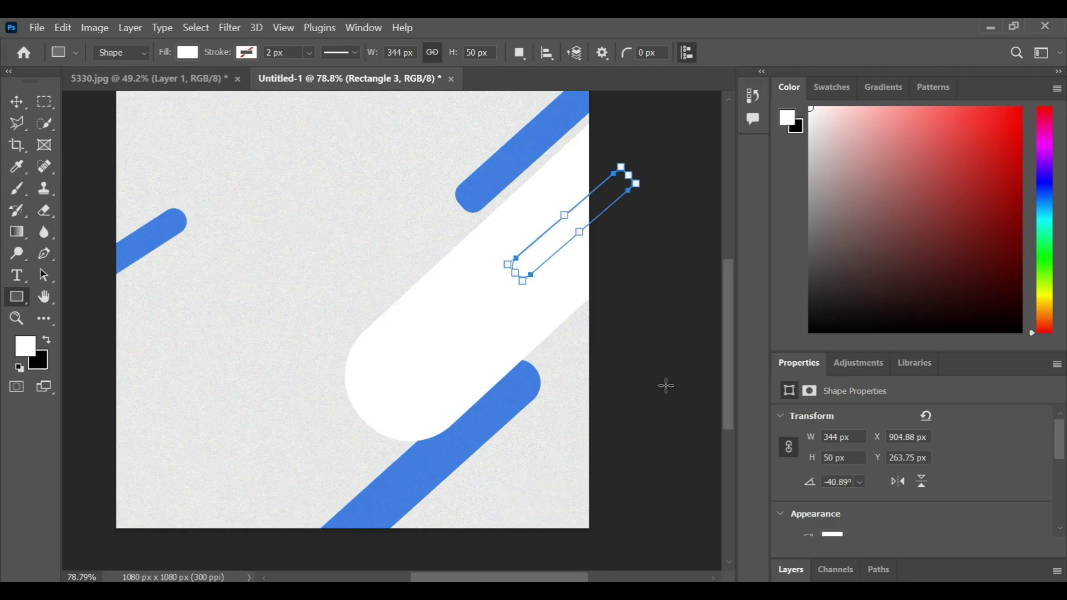
pyautogui.moveTo(641, 163); pyautogui.dragTo(640, 162)
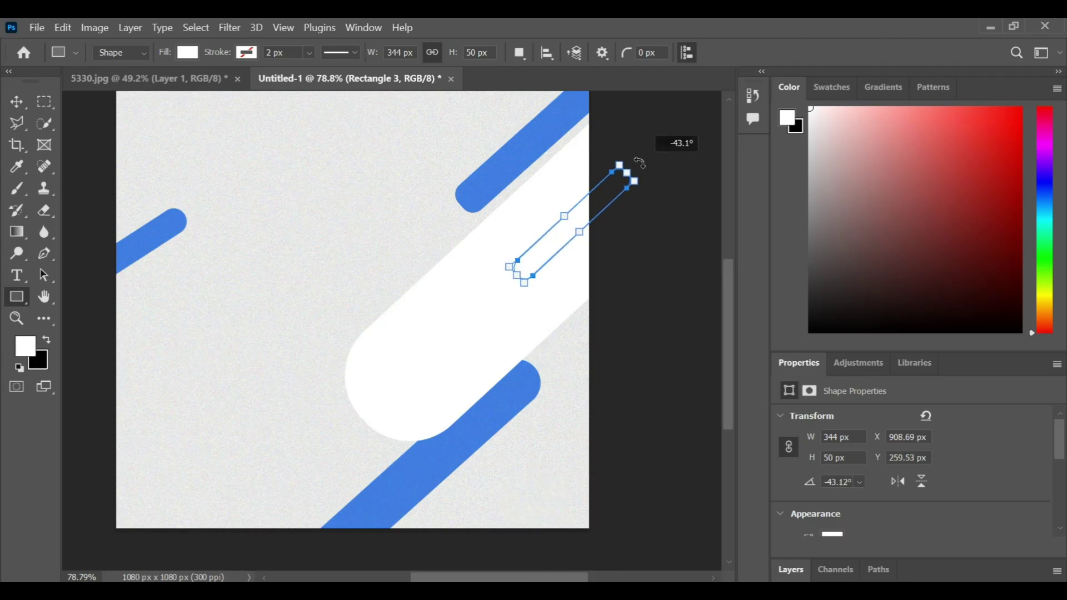
pyautogui.click(653, 290)
pyautogui.click(563, 288)
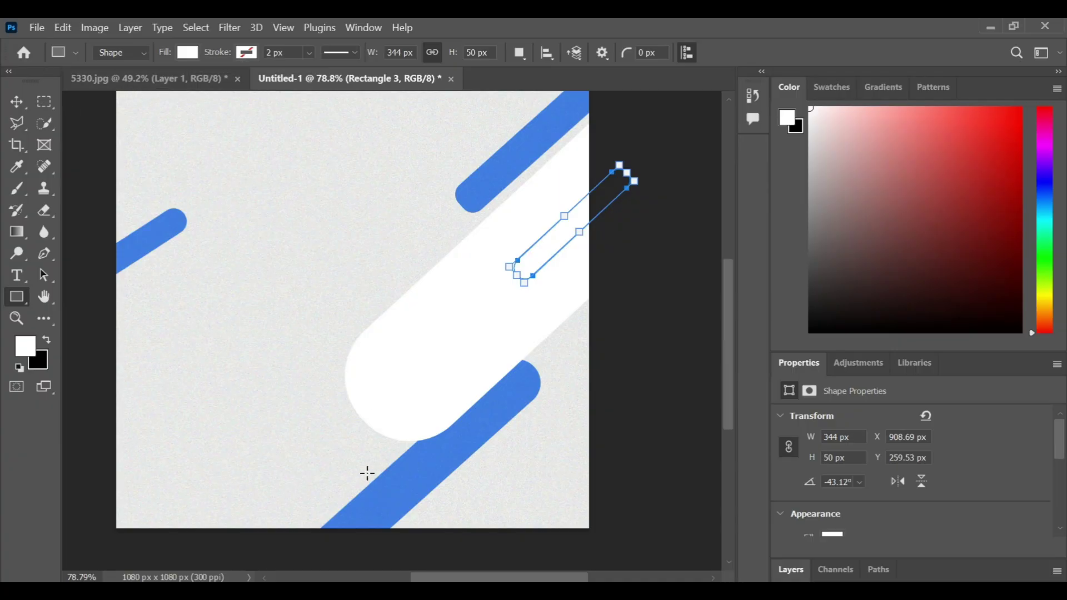
# Place the image 4104982_2166285 in the document directly above the large white shape's layer, Rectangle 1
pyautogui.click(792, 578)
pyautogui.click(925, 545)
pyautogui.moveTo(957, 371); pyautogui.dragTo(945, 206)
pyautogui.click(868, 491)
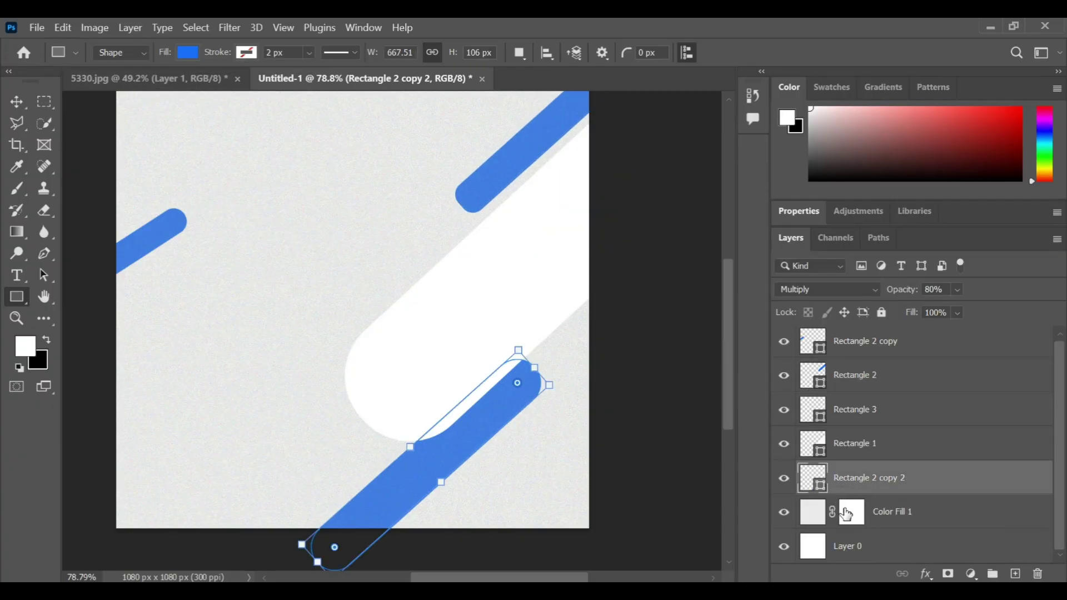
pyautogui.click(854, 443)
pyautogui.click(452, 580)
pyautogui.moveTo(783, 166); pyautogui.dragTo(462, 361)
# Rotate the placed image to about -41°, scale it to about 7.3%, and position it to cover the large white shape
pyautogui.moveTo(116, 151); pyautogui.dragTo(288, 264)
pyautogui.moveTo(624, 328); pyautogui.dragTo(637, 200)
pyautogui.moveTo(491, 347); pyautogui.dragTo(586, 231)
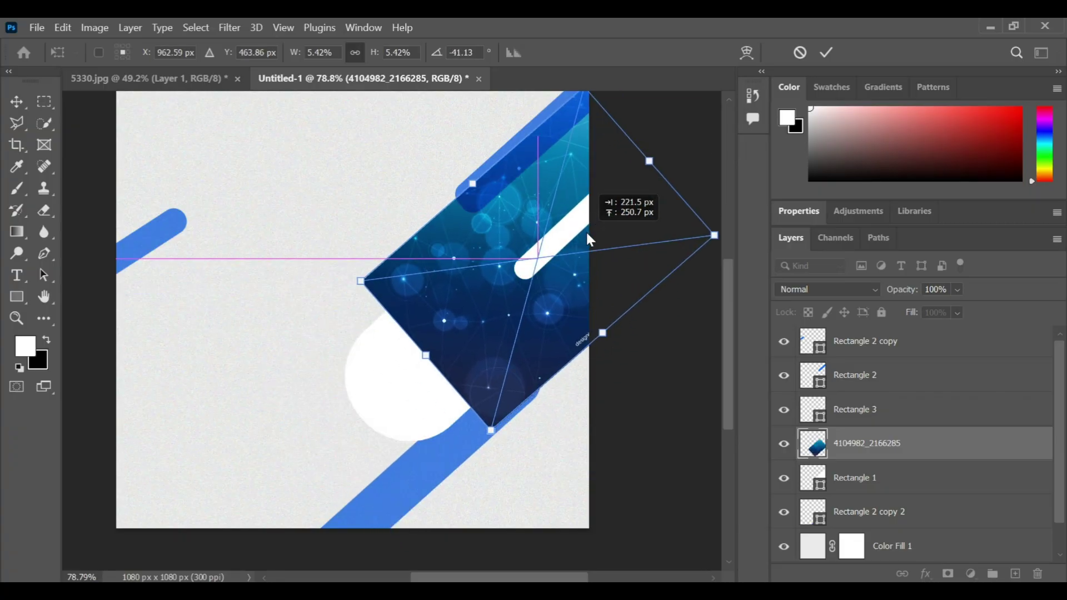
pyautogui.moveTo(419, 352); pyautogui.dragTo(364, 447)
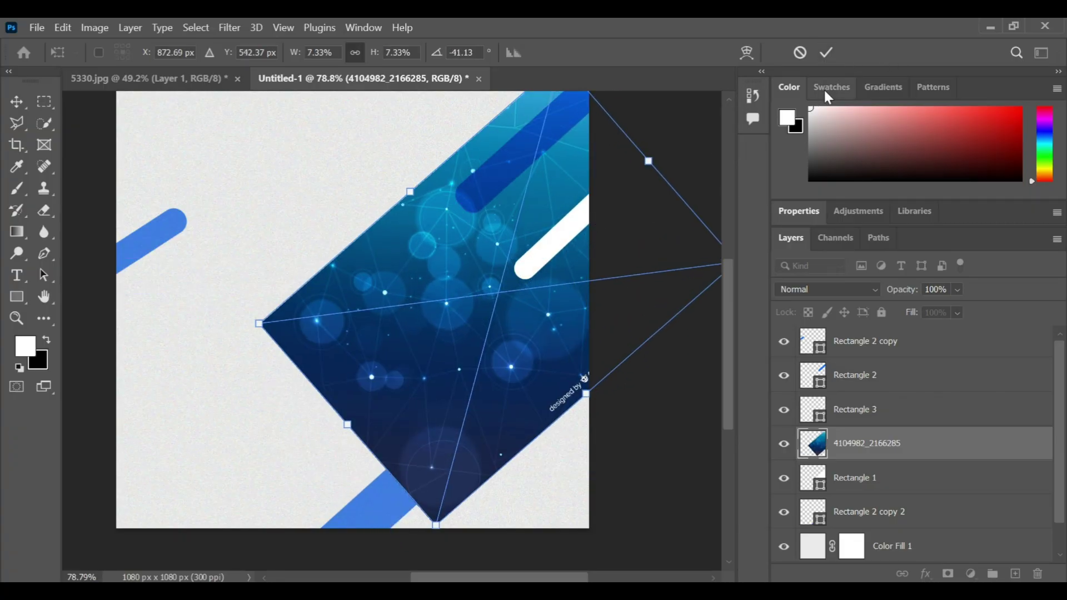
pyautogui.click(826, 53)
# Clip the placed image to the large rounded shape with a clipping mask
pyautogui.rightClick(817, 445)
pyautogui.click(794, 444)
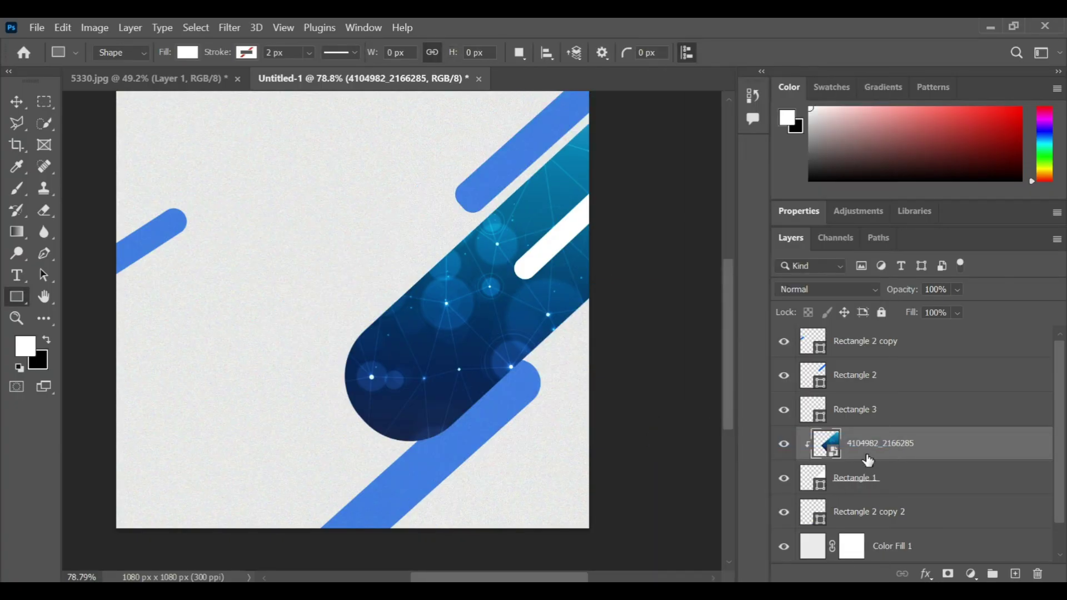
# Add Bevel & Emboss and a 2 px black inside Stroke to the large shape's layer, Rectangle 1
pyautogui.click(898, 479)
pyautogui.click(924, 574)
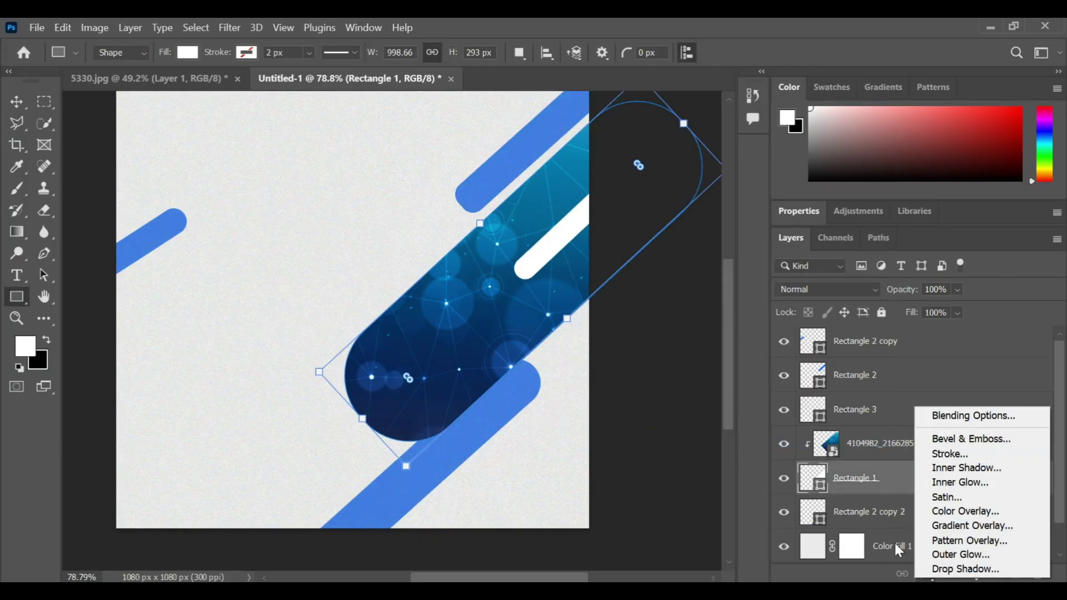
pyautogui.click(988, 421)
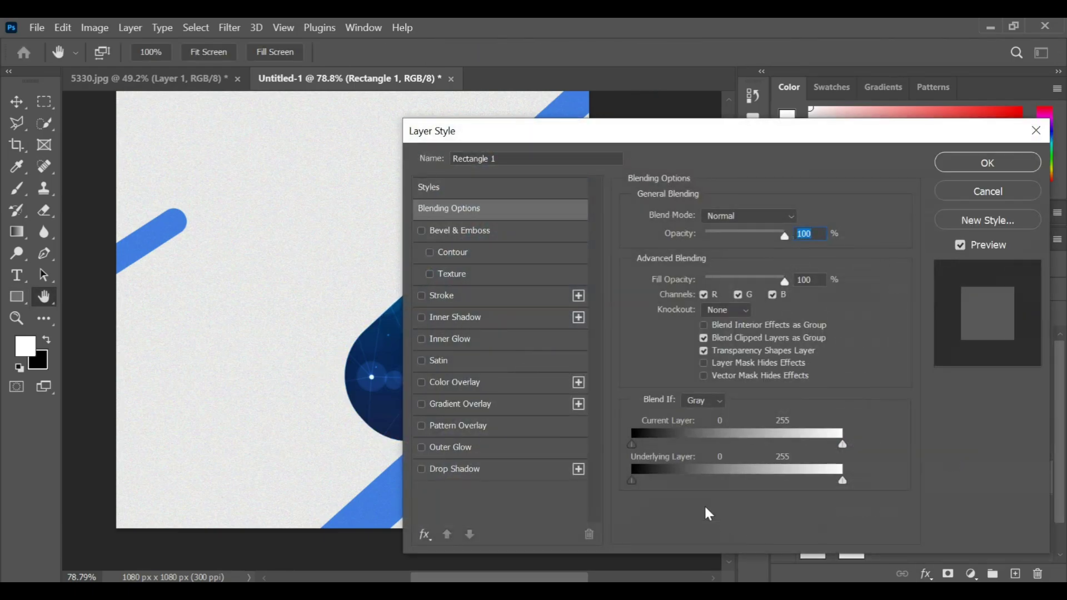
pyautogui.click(422, 231)
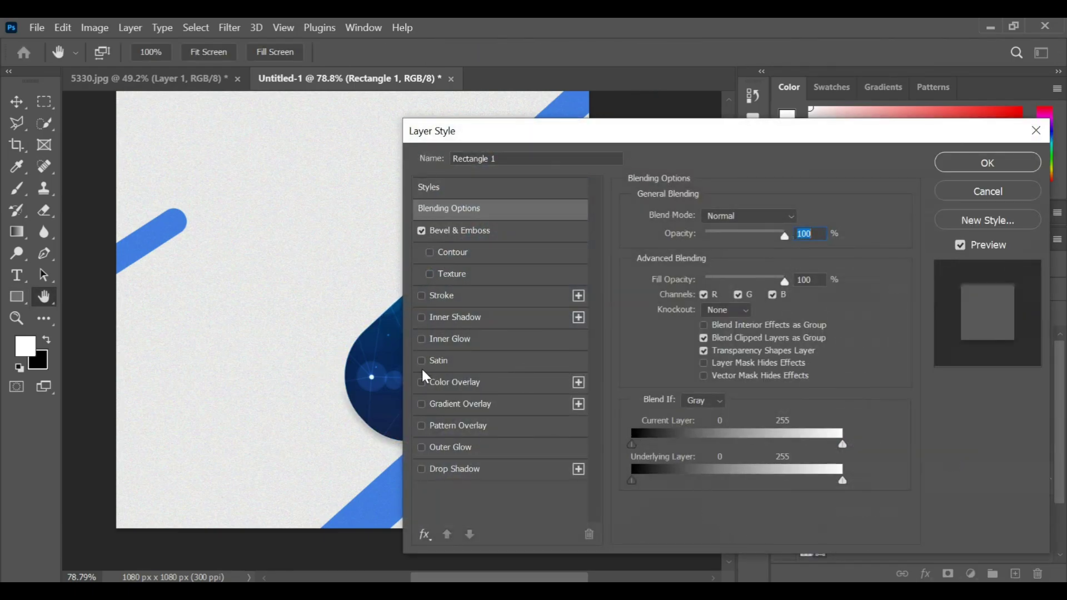
pyautogui.click(421, 296)
pyautogui.click(472, 300)
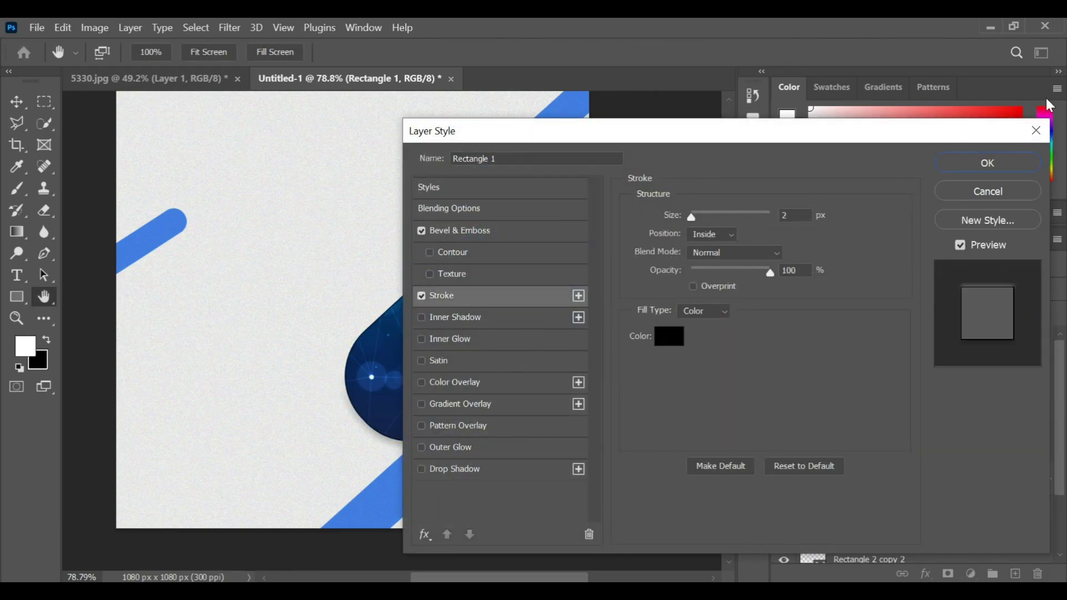
pyautogui.click(986, 163)
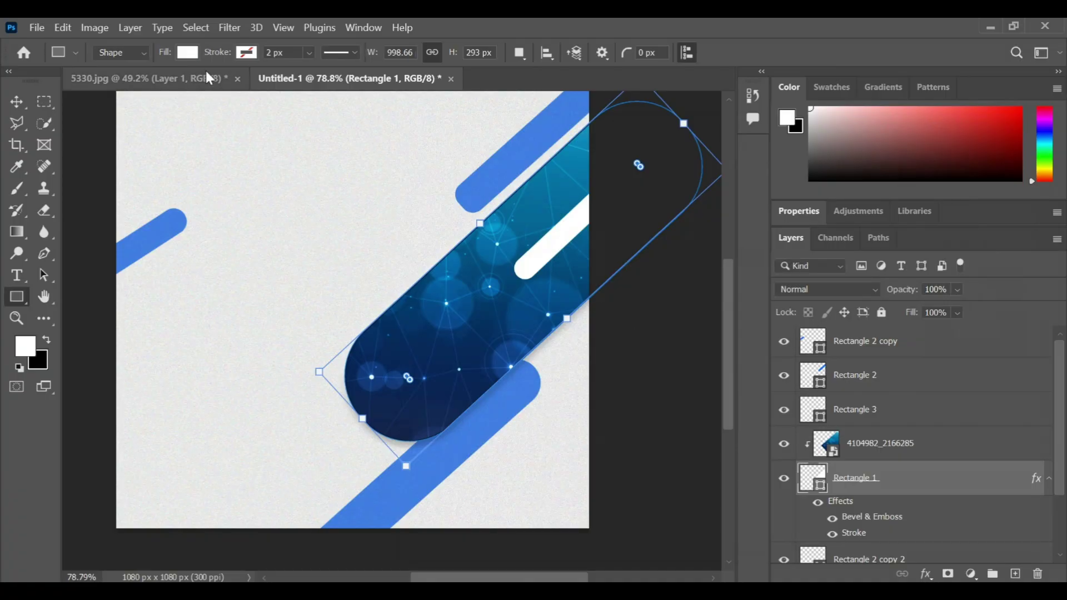
# Copy the woman cutout from 5330.jpg and paste it into Untitled-1 above the 4104982_2166285 layer
pyautogui.click(12, 97)
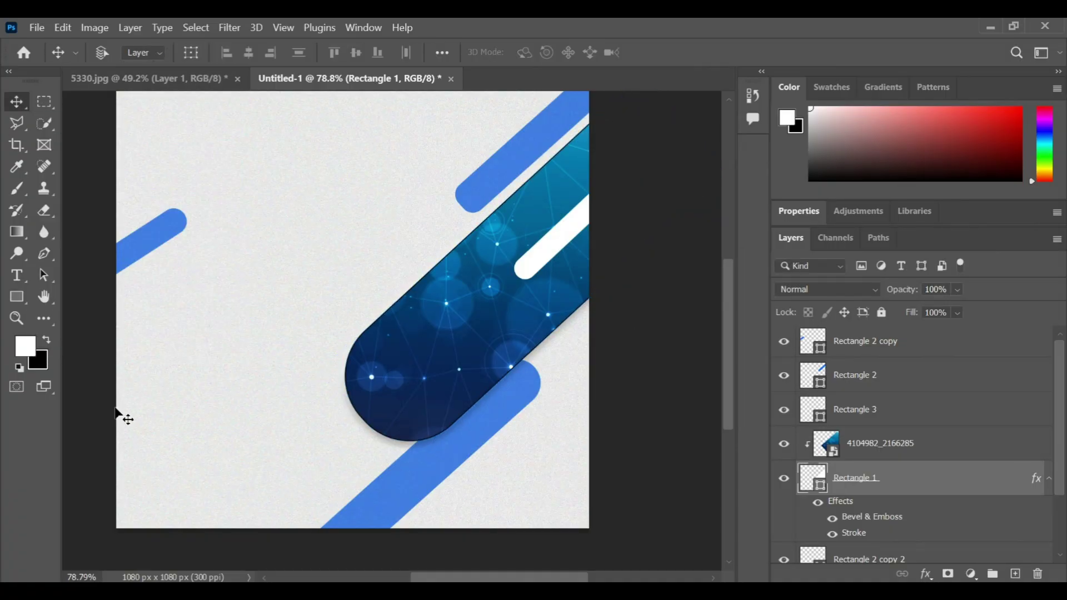
pyautogui.keyDown('alt'); pyautogui.scroll(-2, 219, 379); pyautogui.keyUp('alt')
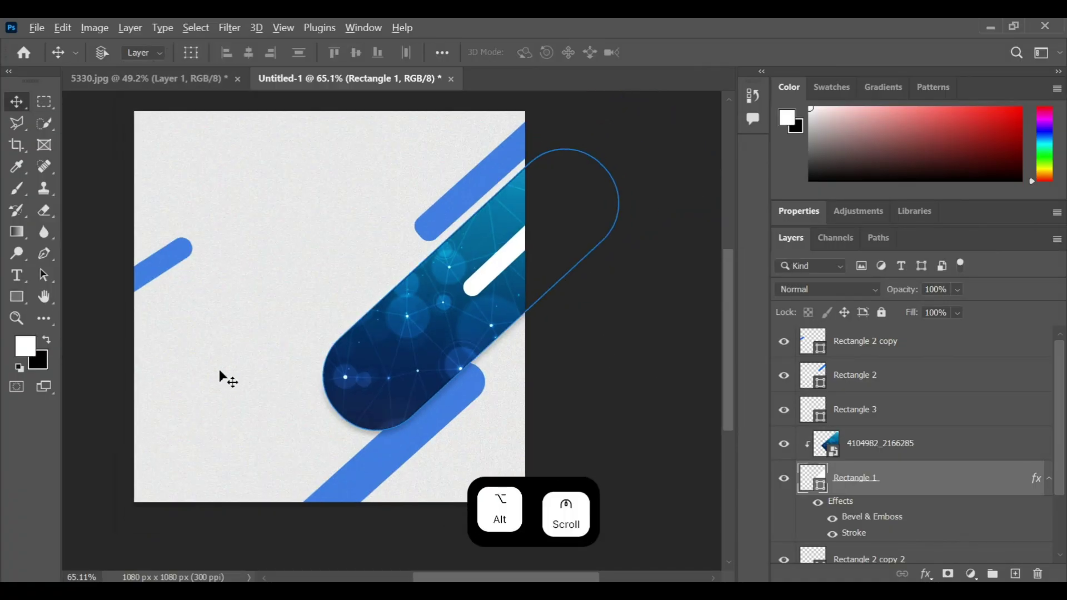
pyautogui.click(181, 77)
pyautogui.hotkey('ctrl', 'a')
pyautogui.hotkey('ctrl', 'c')
pyautogui.click(340, 80)
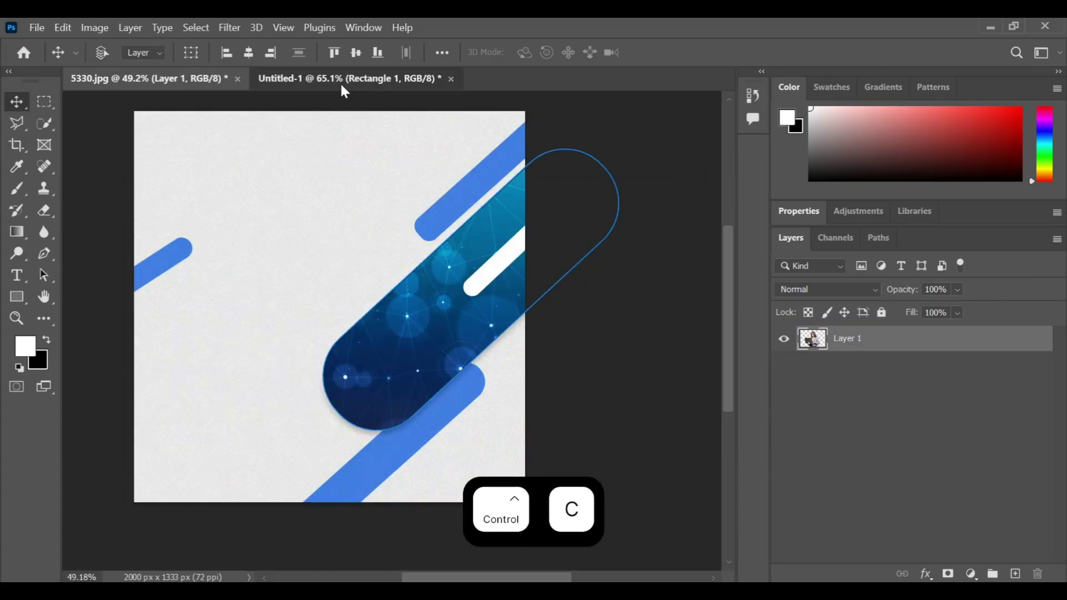
pyautogui.click(888, 453)
pyautogui.hotkey('ctrl', 'v')
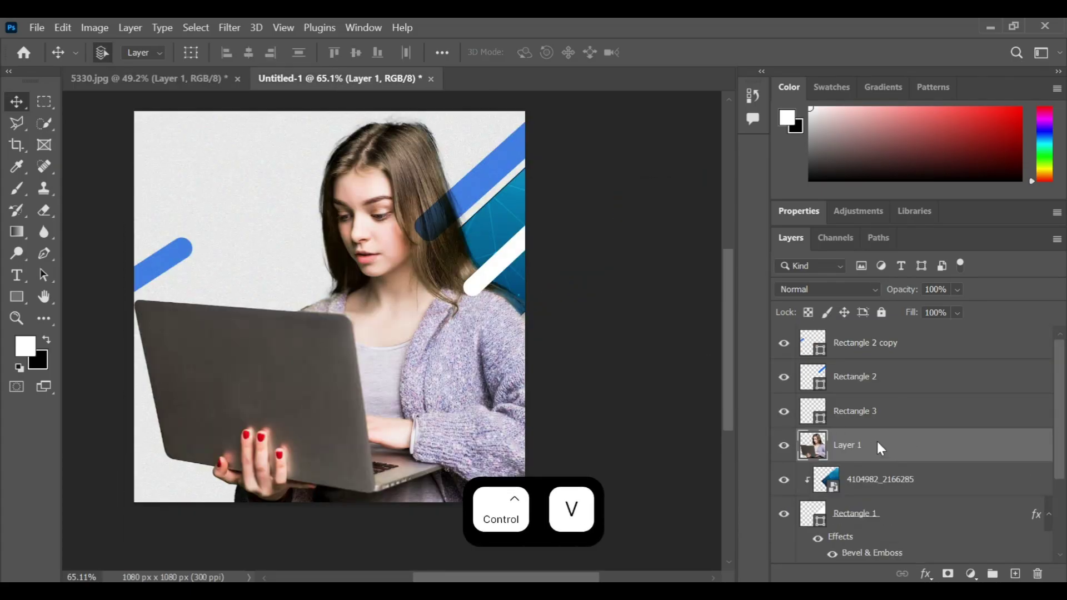
# Scale the pasted woman cutout to about 49.5% and position it over the lower end of the large rounded shape
pyautogui.hotkey('ctrl', 't')
pyautogui.moveTo(586, 111); pyautogui.dragTo(440, 255)
pyautogui.moveTo(352, 430); pyautogui.dragTo(412, 328)
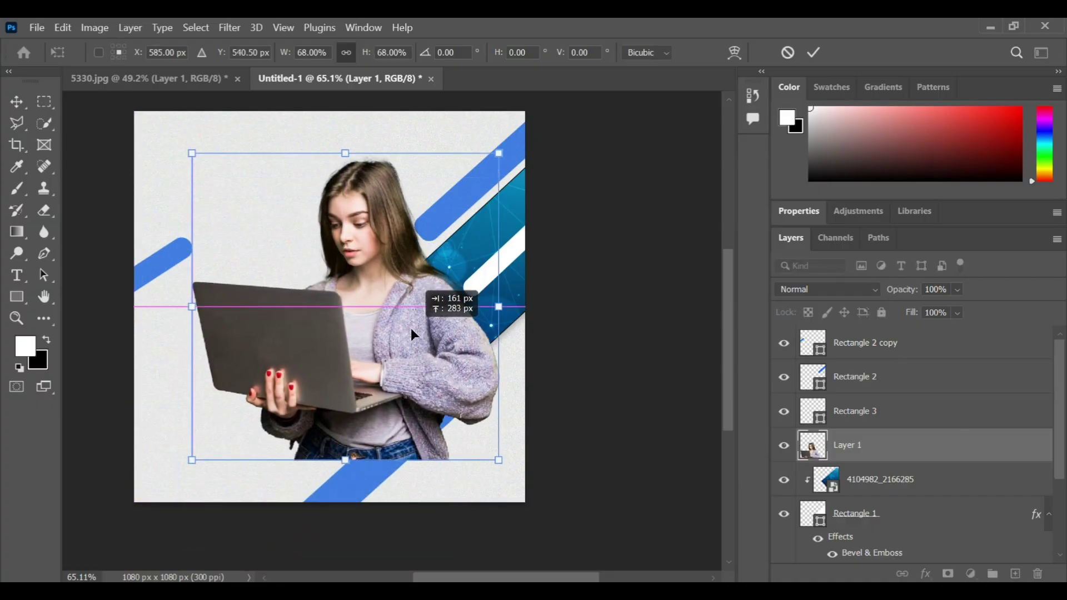
pyautogui.moveTo(498, 153); pyautogui.dragTo(380, 272)
pyautogui.moveTo(355, 372); pyautogui.dragTo(437, 327)
pyautogui.moveTo(462, 227); pyautogui.dragTo(478, 200)
pyautogui.moveTo(277, 416); pyautogui.dragTo(285, 449)
pyautogui.moveTo(434, 358)
pyautogui.mouseDown()
pyautogui.moveTo(442, 353)
pyautogui.moveTo(443, 367)
pyautogui.mouseUp()
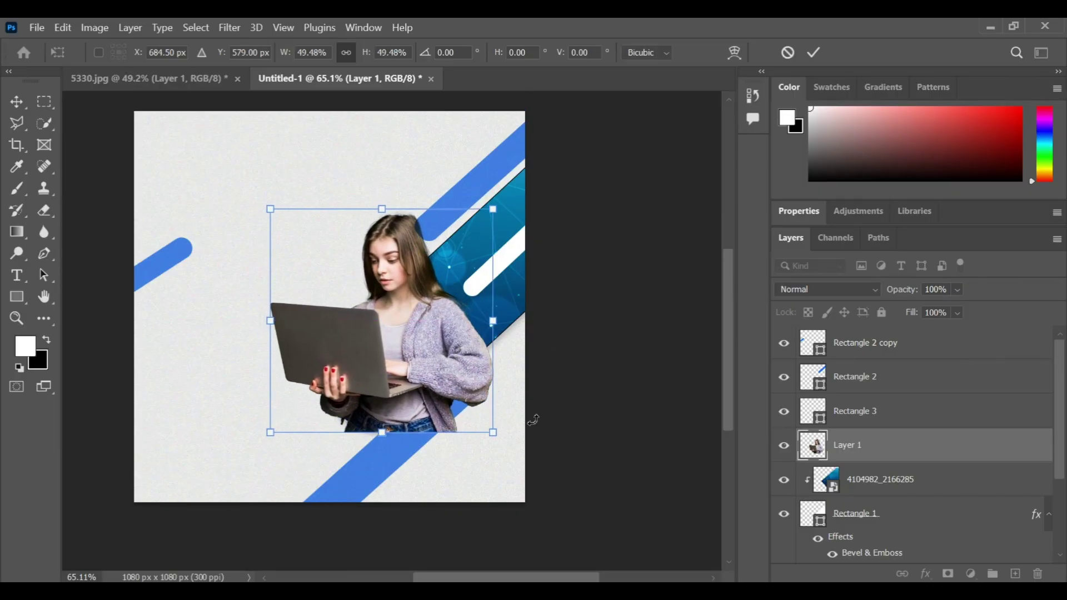
pyautogui.click(815, 54)
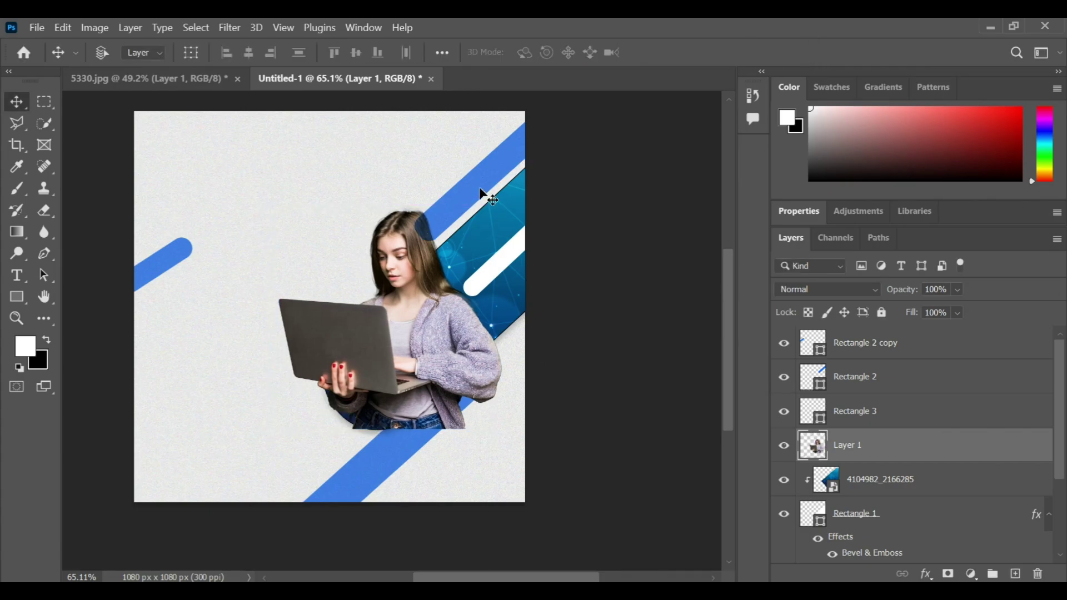
pyautogui.hotkey('ctrl', 'z')
pyautogui.moveTo(450, 332); pyautogui.dragTo(459, 329)
# Move the upper blue bar, Rectangle 2, slightly up and away from the woman's head and rotate it about -1°
pyautogui.click(852, 382)
pyautogui.moveTo(468, 176); pyautogui.dragTo(485, 168)
pyautogui.hotkey('ctrl', 't')
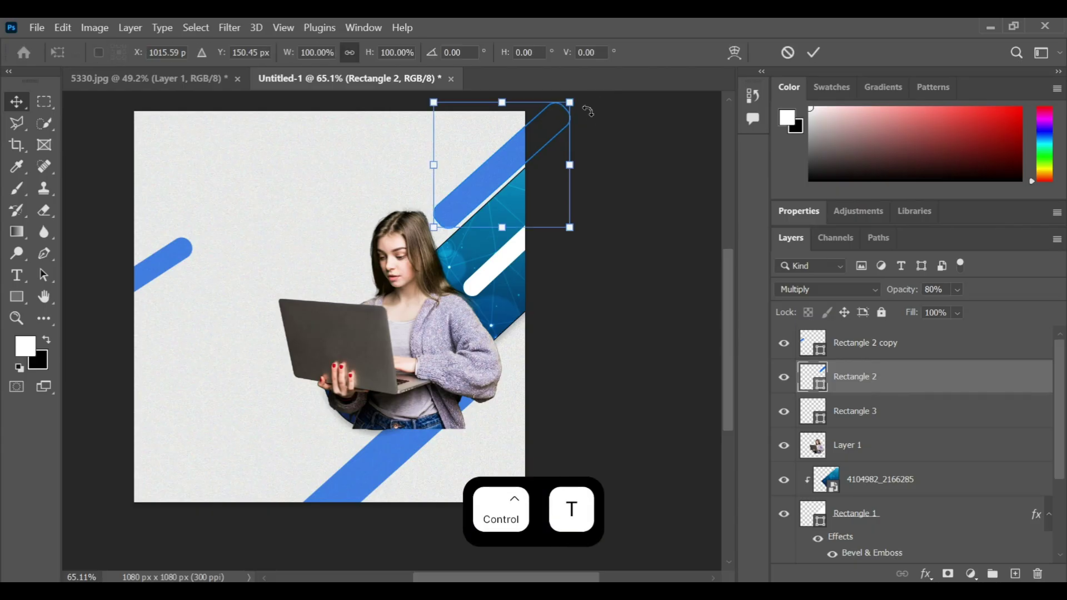
pyautogui.moveTo(589, 113); pyautogui.dragTo(594, 119)
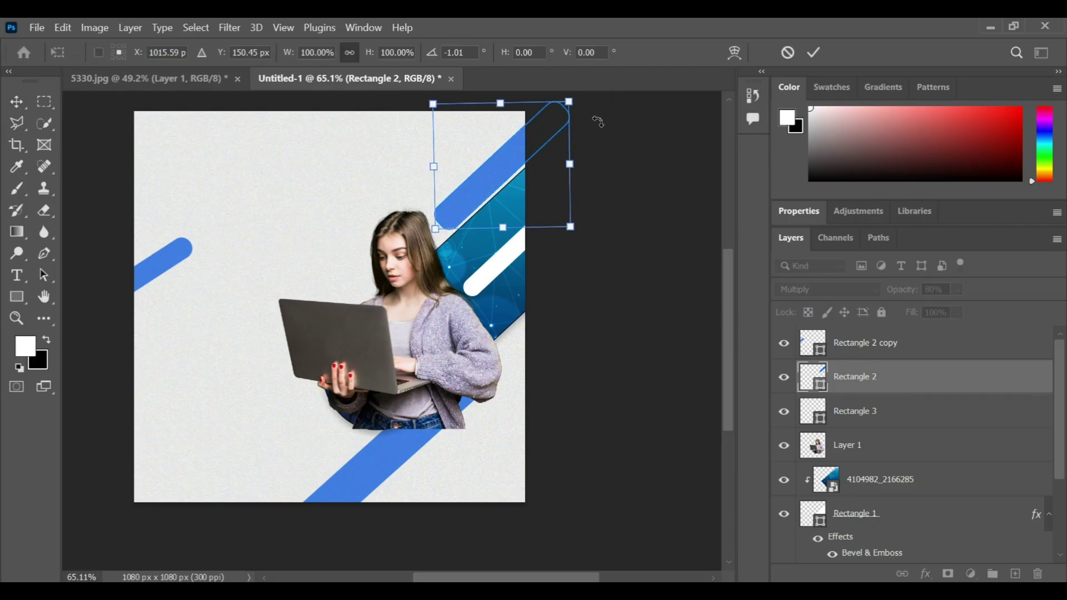
pyautogui.click(813, 53)
# Duplicate the woman cutout layer, Layer 1, and clip the original beneath the copy to the large rounded shape
pyautogui.scroll(-1, 553, 328)
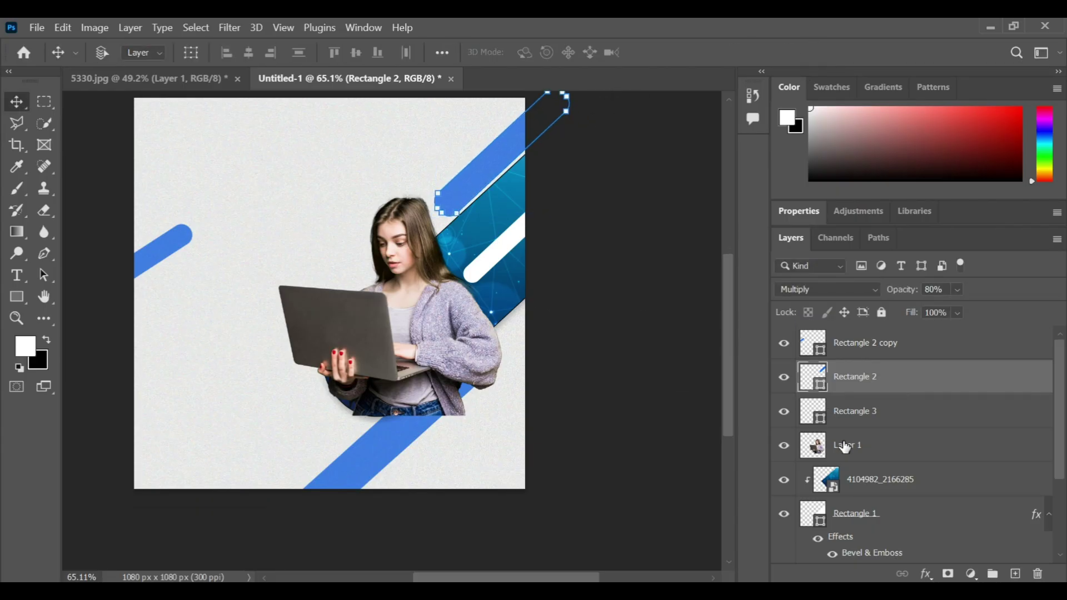
pyautogui.click(834, 443)
pyautogui.hotkey('ctrl', 'j')
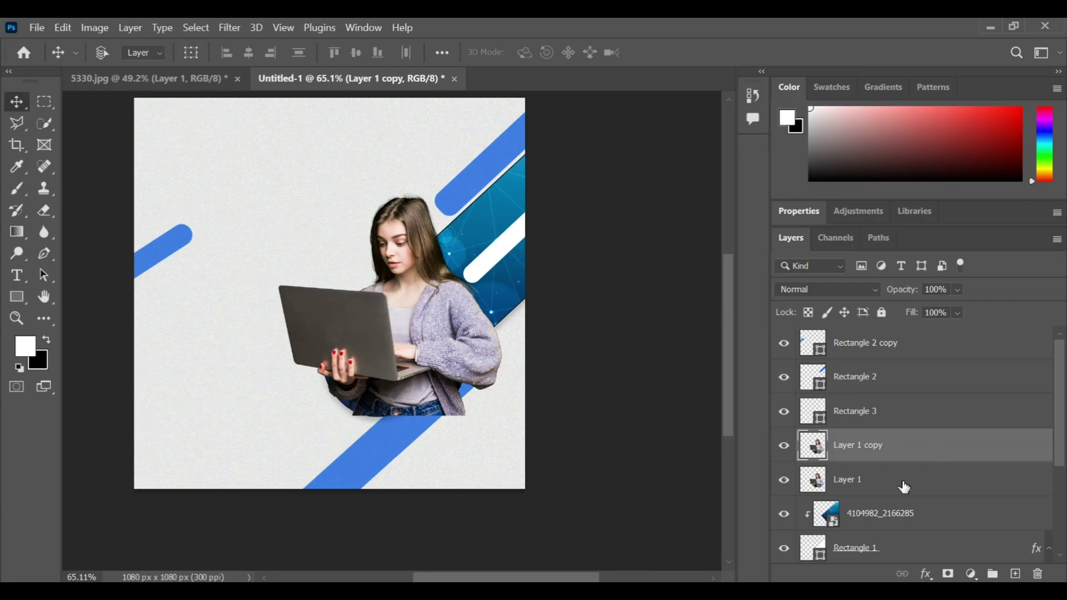
pyautogui.rightClick(859, 483)
pyautogui.click(756, 368)
# Add a layer mask to Layer 1 copy, select the area outside Rectangle 1's outline, and ready the Brush with black
pyautogui.click(881, 453)
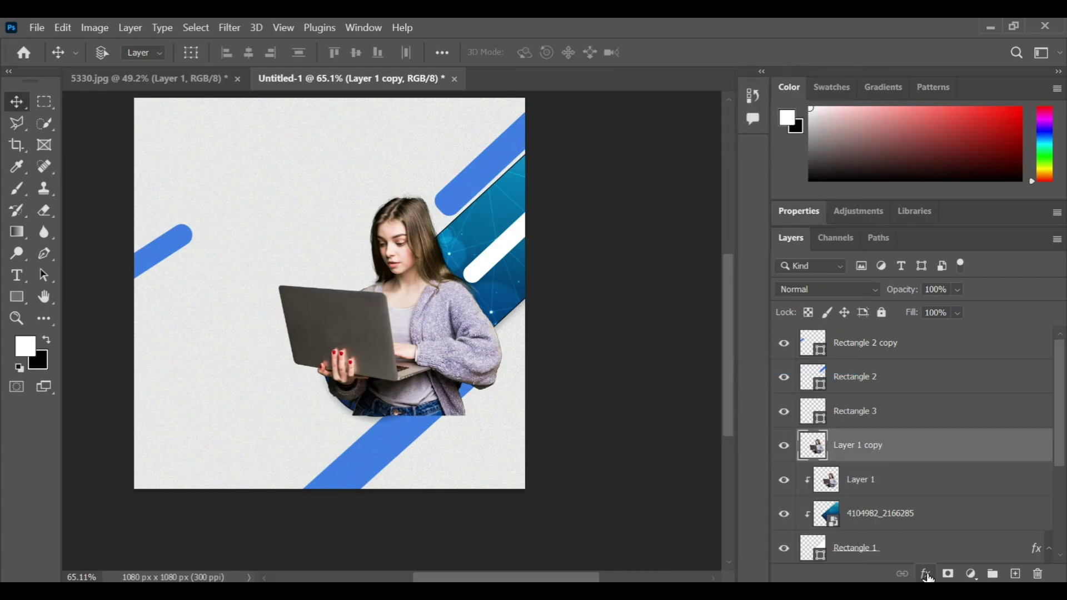
pyautogui.click(947, 574)
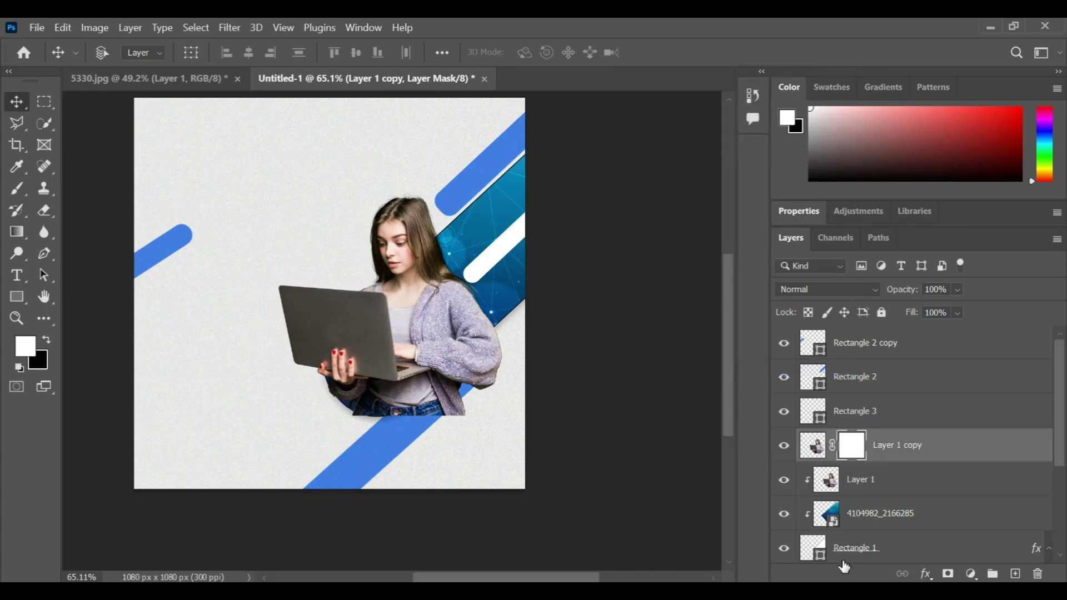
pyautogui.keyDown('ctrl'); pyautogui.click(812, 549); pyautogui.keyUp('ctrl')
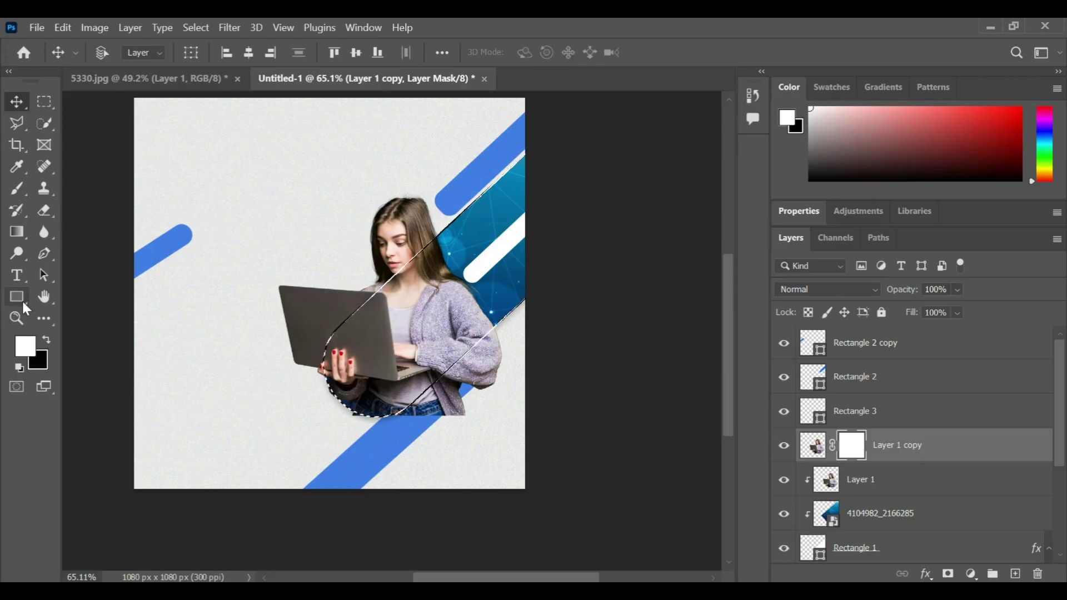
pyautogui.click(17, 188)
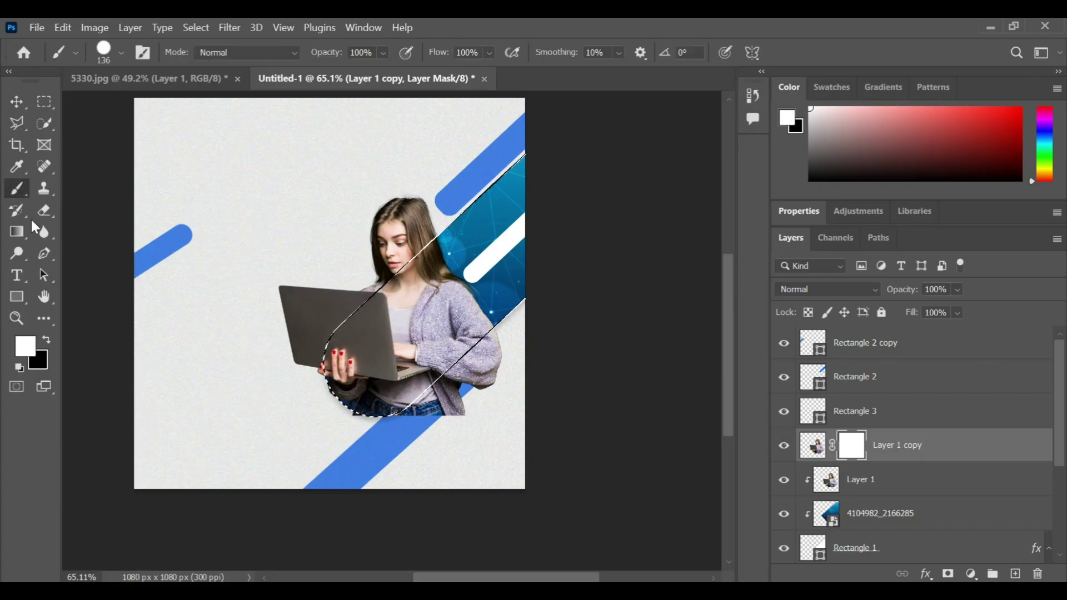
pyautogui.click(19, 368)
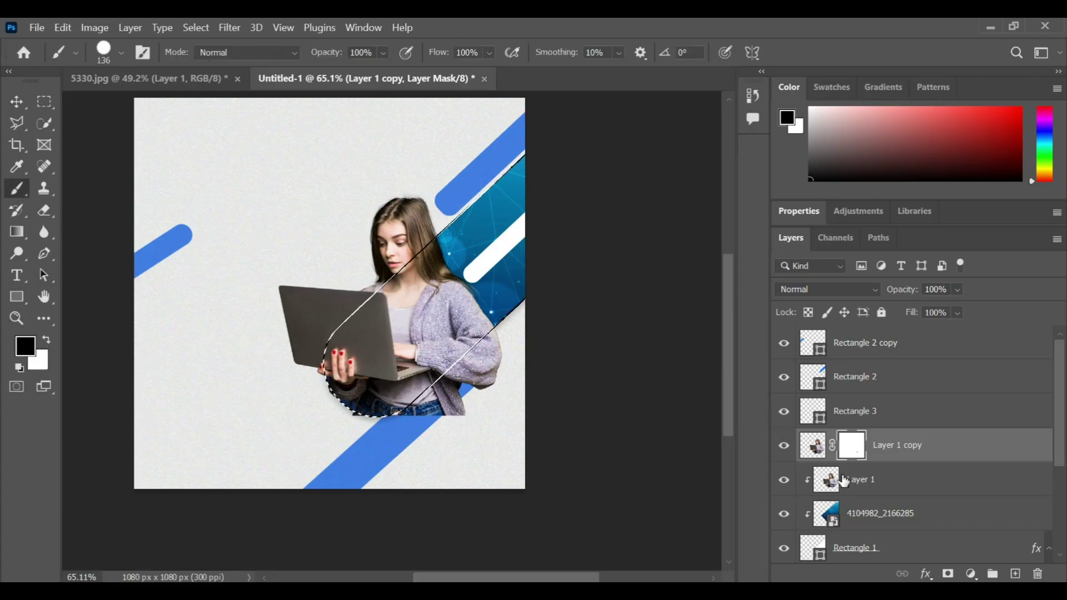
pyautogui.click(206, 25)
pyautogui.click(250, 89)
# Paint black on Layer 1 copy's mask to hide the clothing beyond the shape's lower edge, refine with a 28 px brush, and deselect
pyautogui.moveTo(421, 412); pyautogui.dragTo(428, 393)
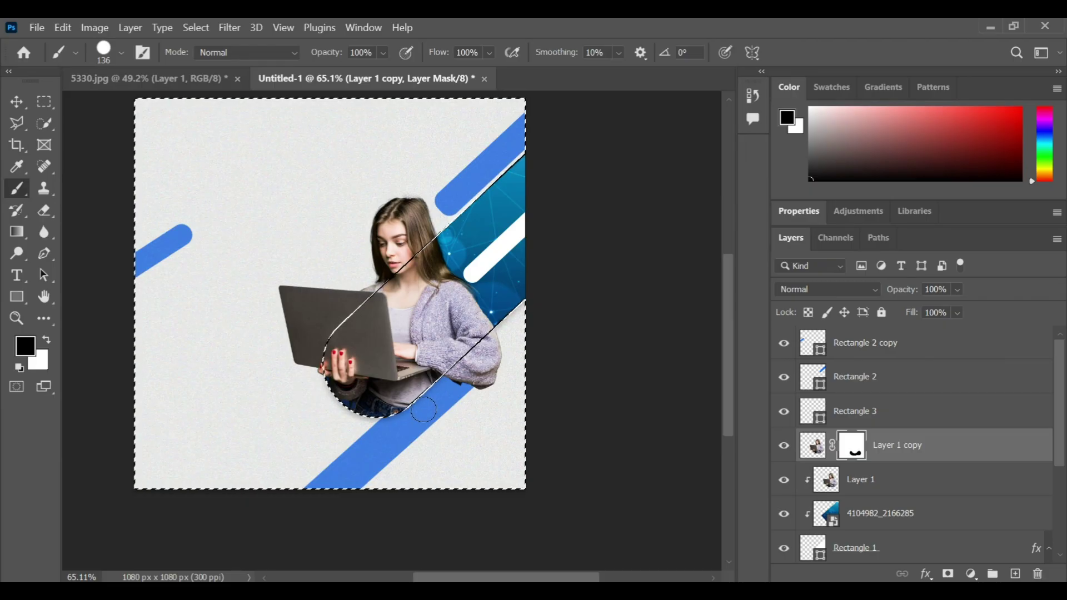
pyautogui.scroll(8, 402, 389)
pyautogui.keyDown('alt'); pyautogui.rightClick(556, 421); pyautogui.keyUp('alt')
pyautogui.keyDown('alt'); pyautogui.rightClick(561, 348); pyautogui.keyUp('alt')
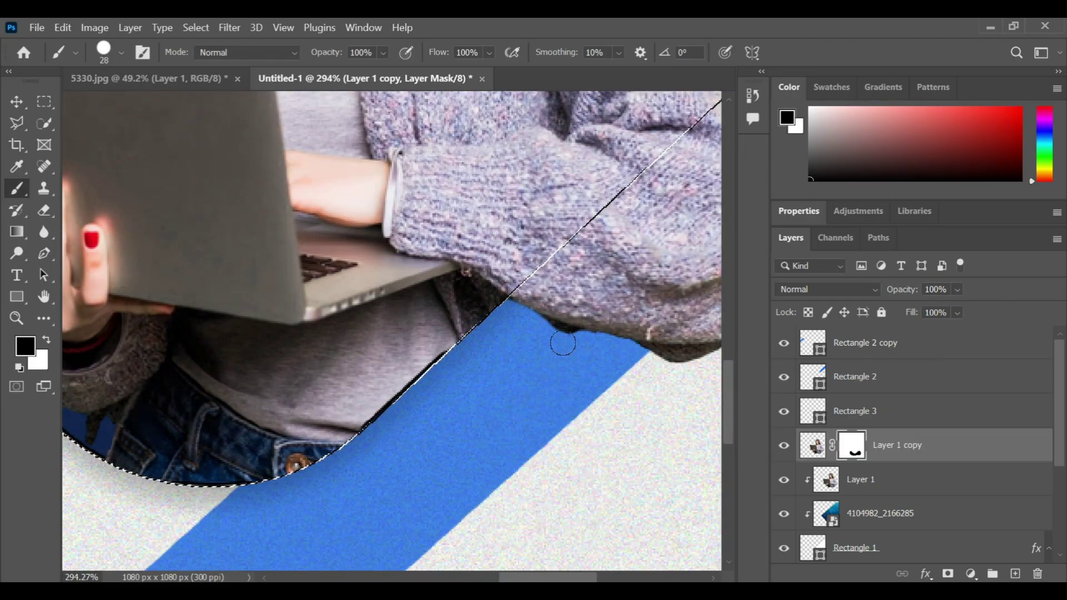
pyautogui.moveTo(462, 400); pyautogui.dragTo(455, 401)
pyautogui.scroll(-4, 456, 402)
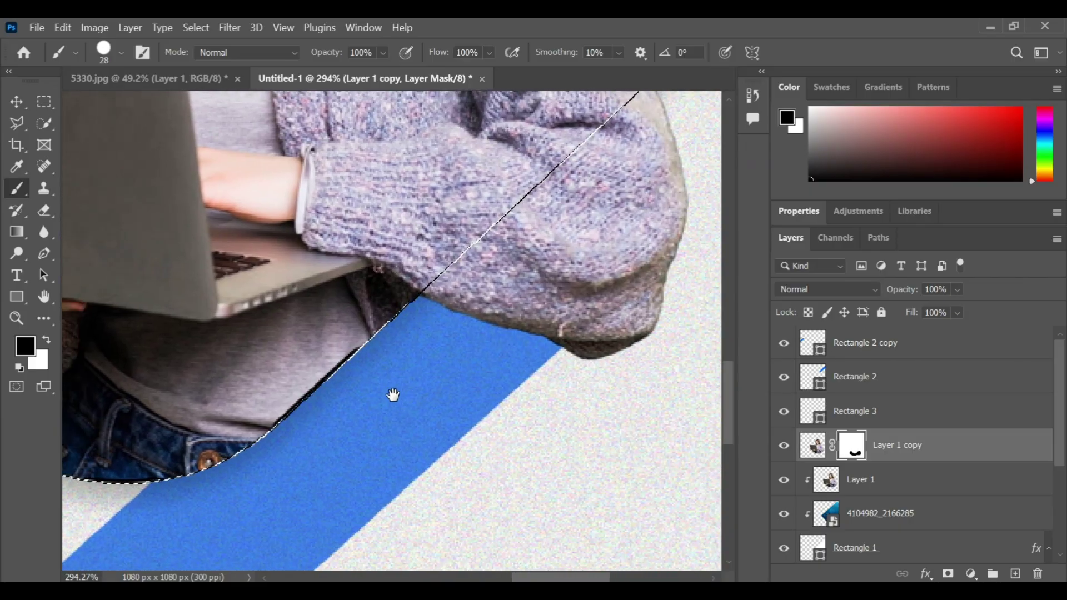
pyautogui.scroll(-3, 160, 381)
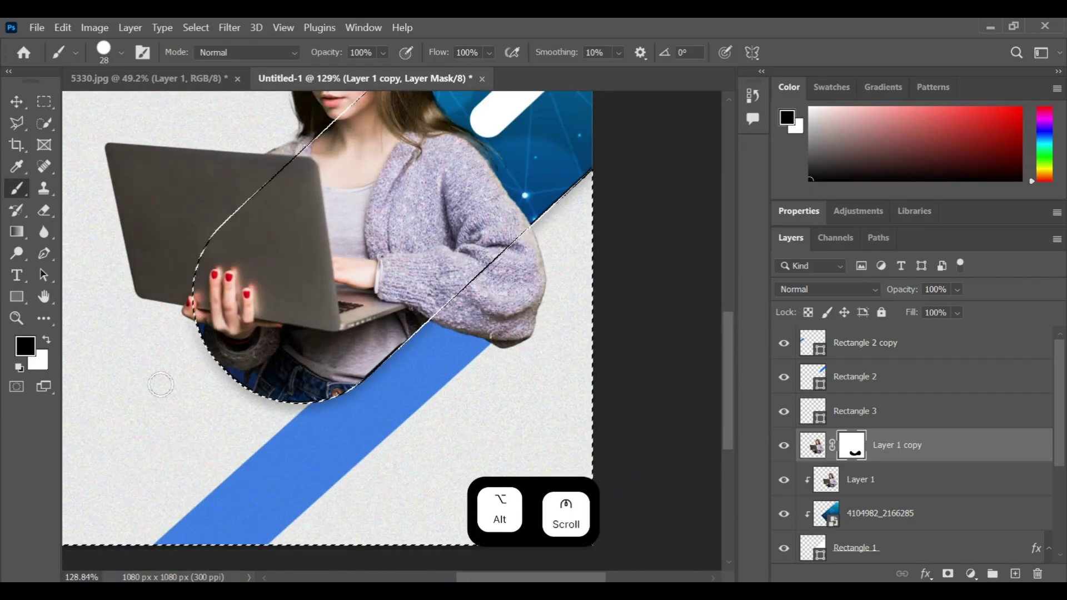
pyautogui.scroll(4, 184, 358)
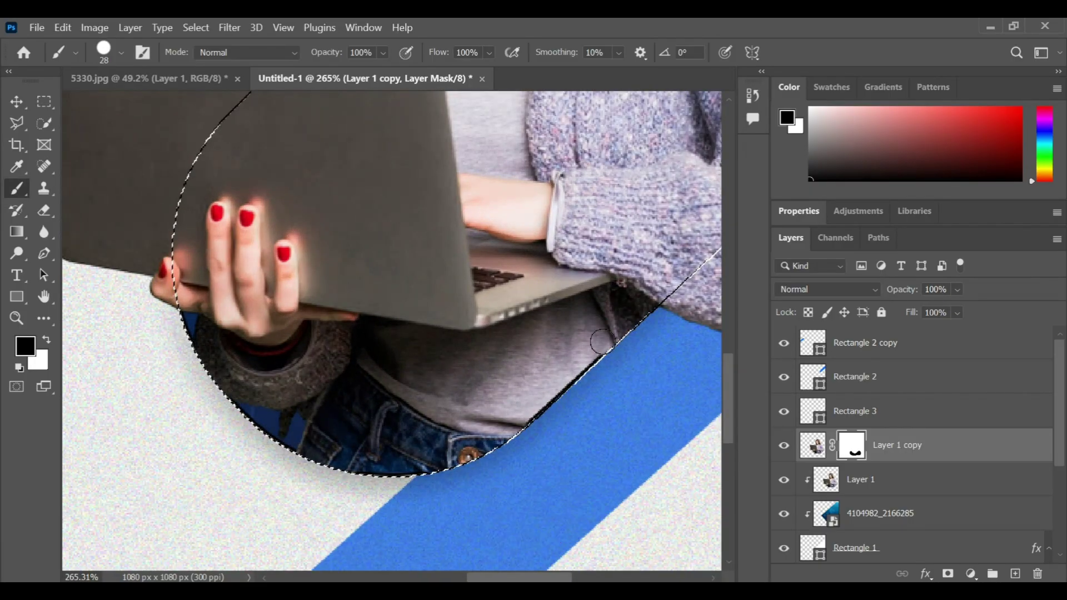
pyautogui.hotkey('ctrl', 'd')
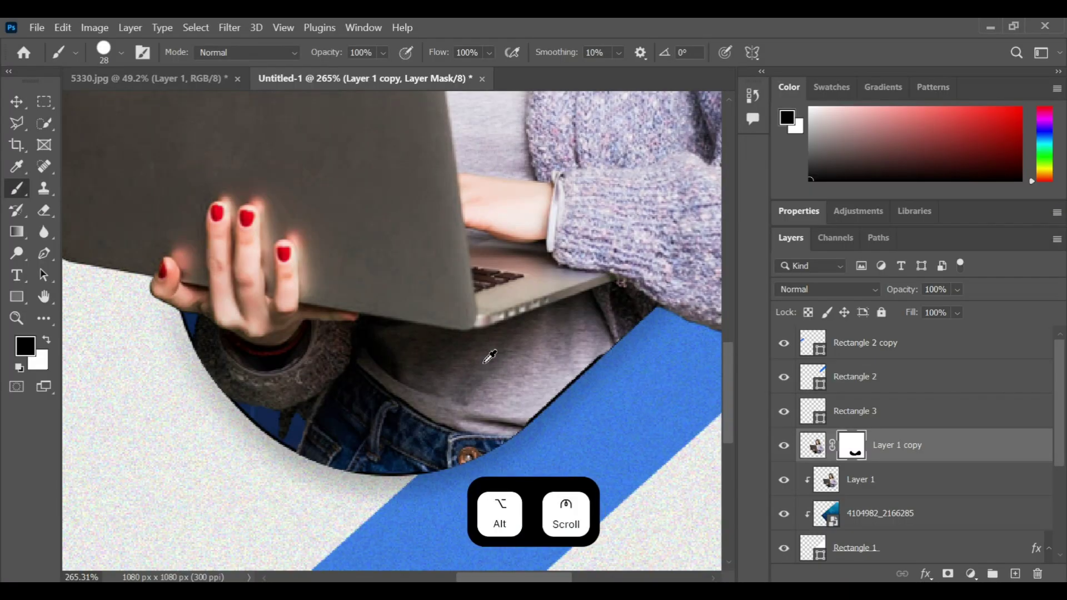
pyautogui.scroll(-6, 453, 349)
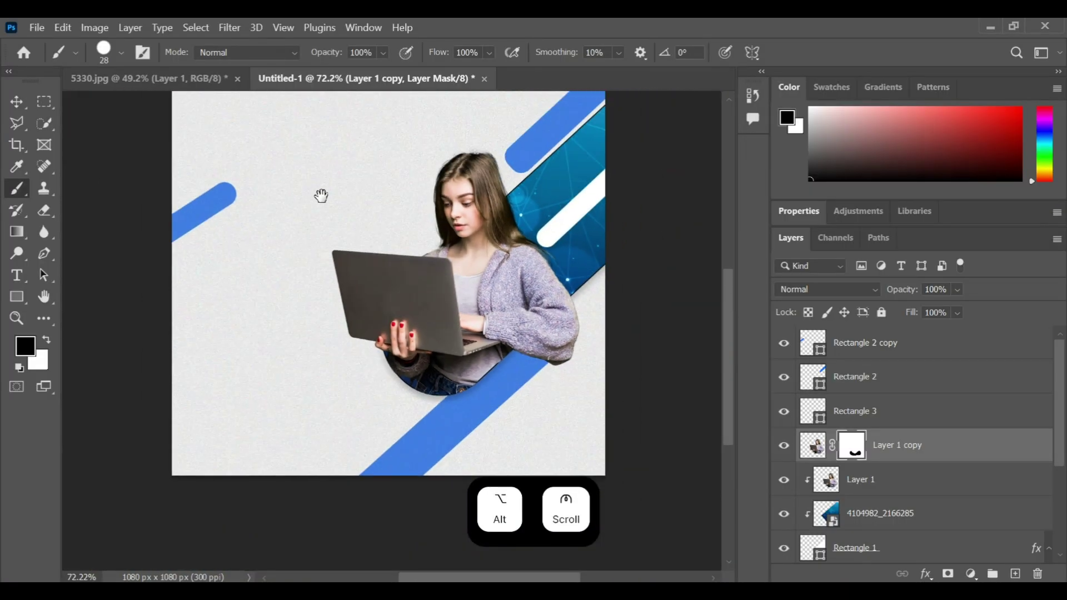
pyautogui.scroll(4, 576, 414)
pyautogui.scroll(2, 576, 414)
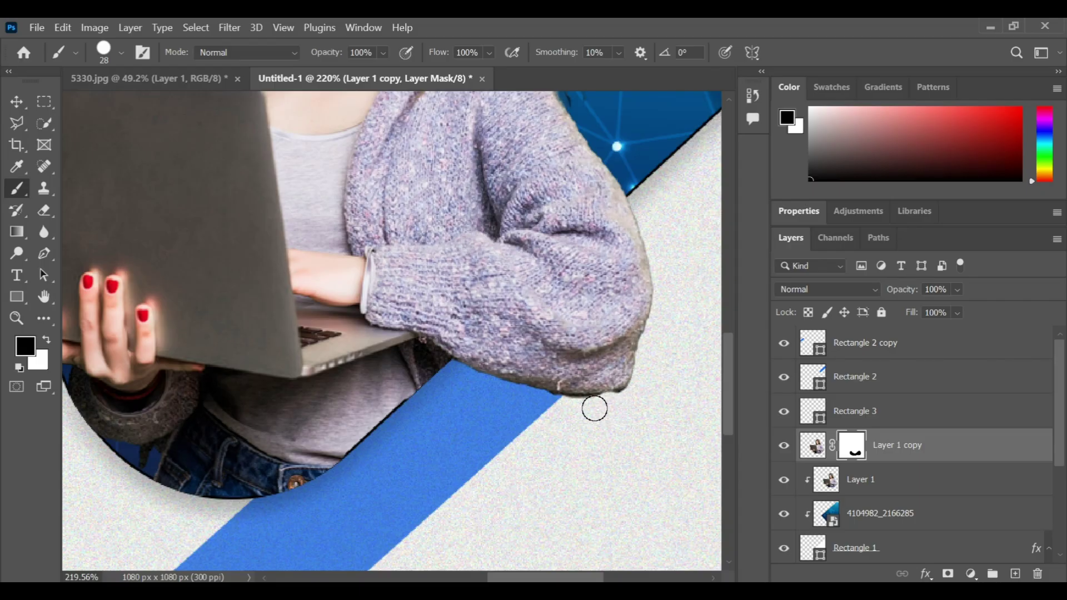
# Move the small blue bar, Rectangle 2 copy, slightly down and outward along the canvas's left edge
pyautogui.scroll(-5, 534, 420)
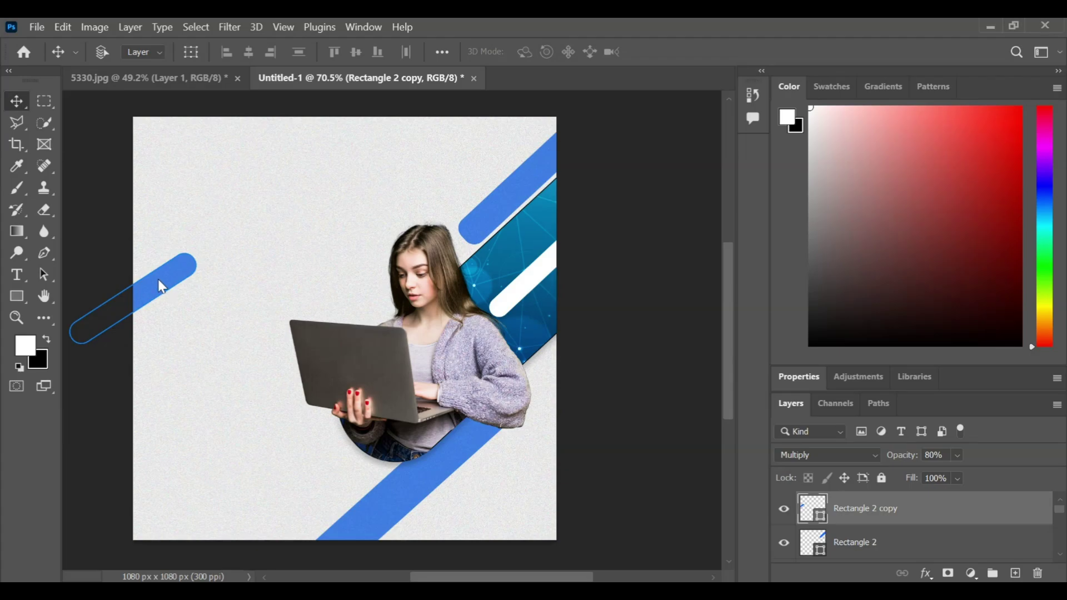
pyautogui.moveTo(157, 281); pyautogui.dragTo(141, 309)
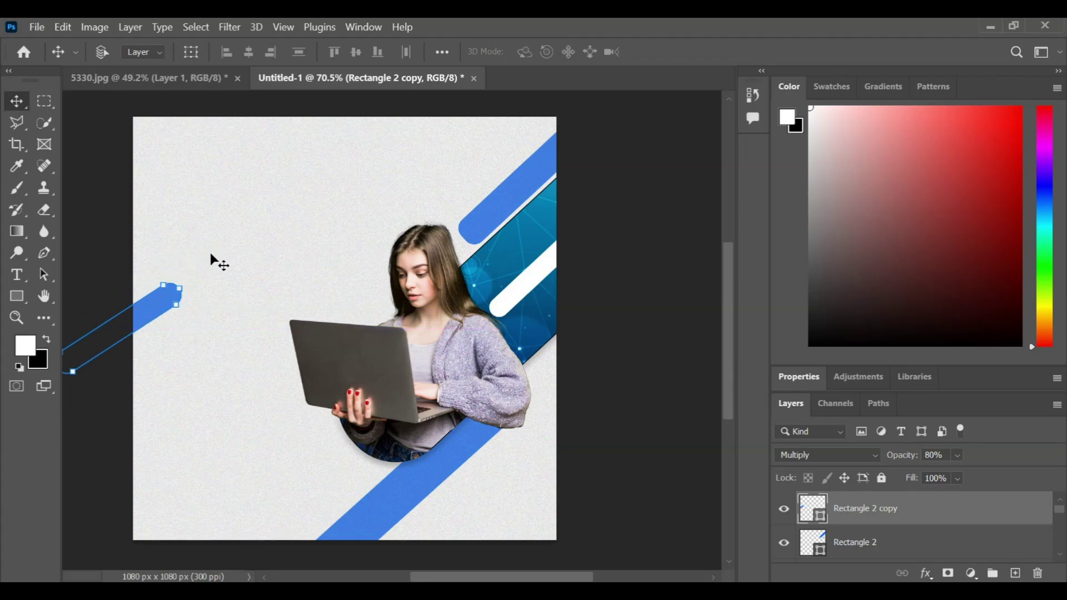
# Add the text "We are" in the canvas's upper left area at 6 pt
pyautogui.click(17, 274)
pyautogui.click(184, 162)
pyautogui.click(184, 163)
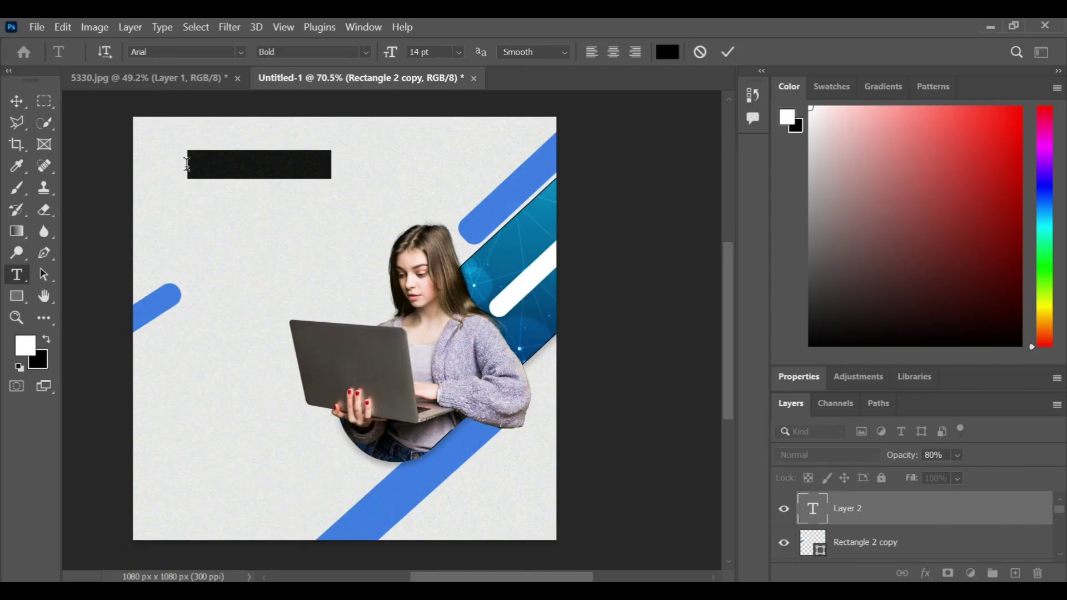
pyautogui.click(459, 51)
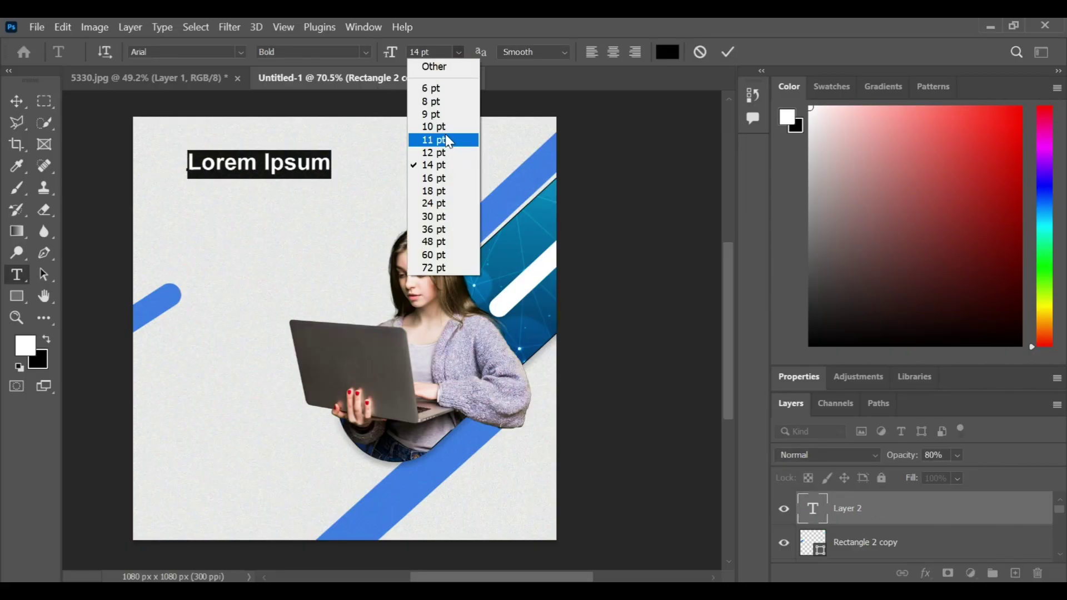
pyautogui.click(432, 86)
pyautogui.press('BackSpace')
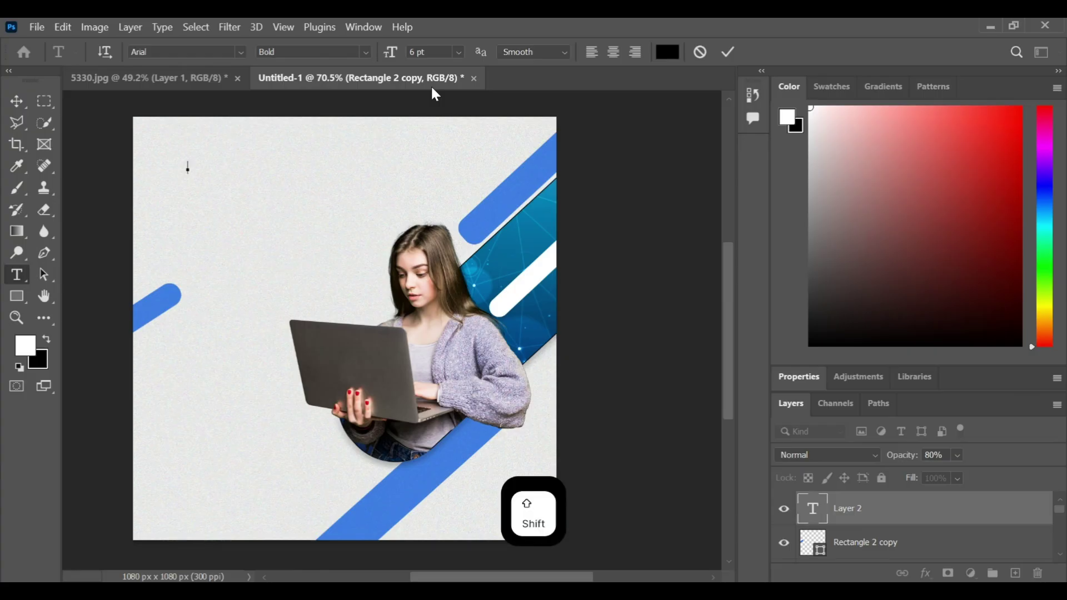
pyautogui.write('We Are')
pyautogui.press('BackSpace')
pyautogui.press('BackSpace')
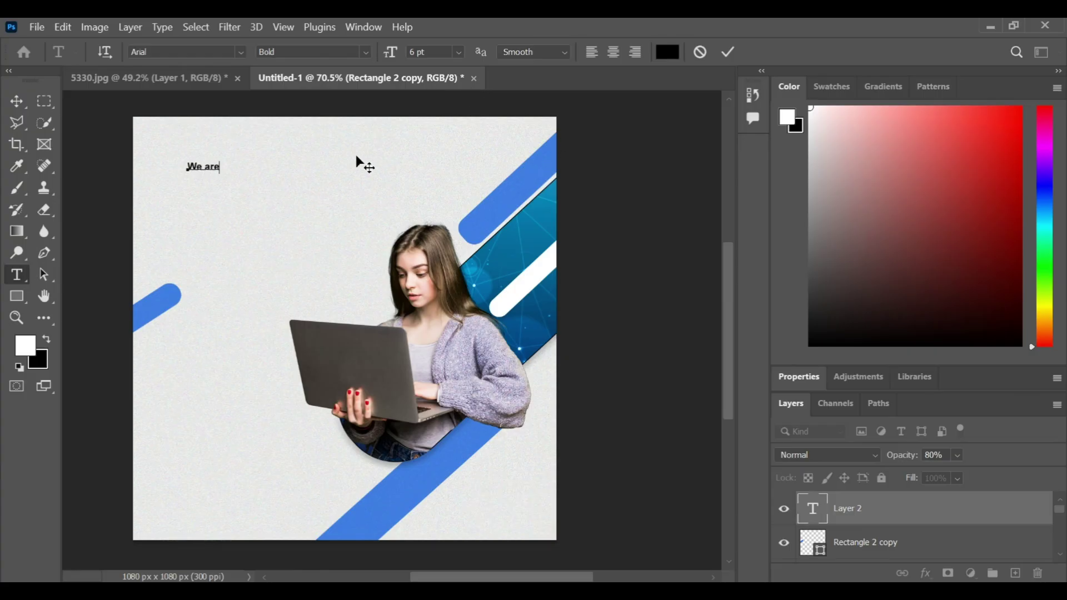
# Recolour the "We are" text to bright blue 005fff, starting from the blue sampled on the upper diagonal bar
pyautogui.moveTo(219, 163); pyautogui.dragTo(173, 166)
pyautogui.click(668, 52)
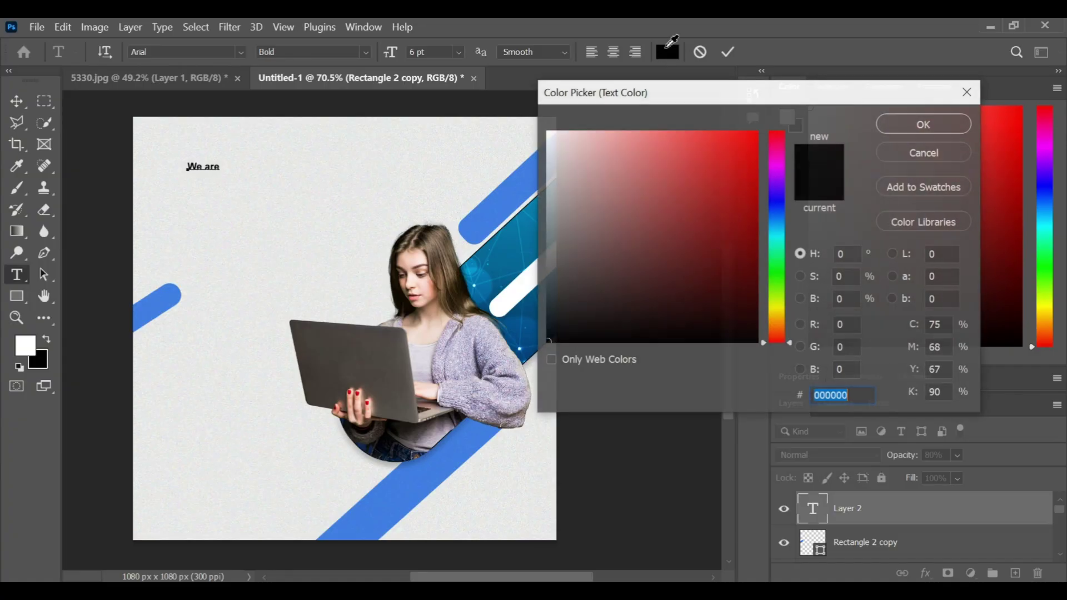
pyautogui.click(500, 205)
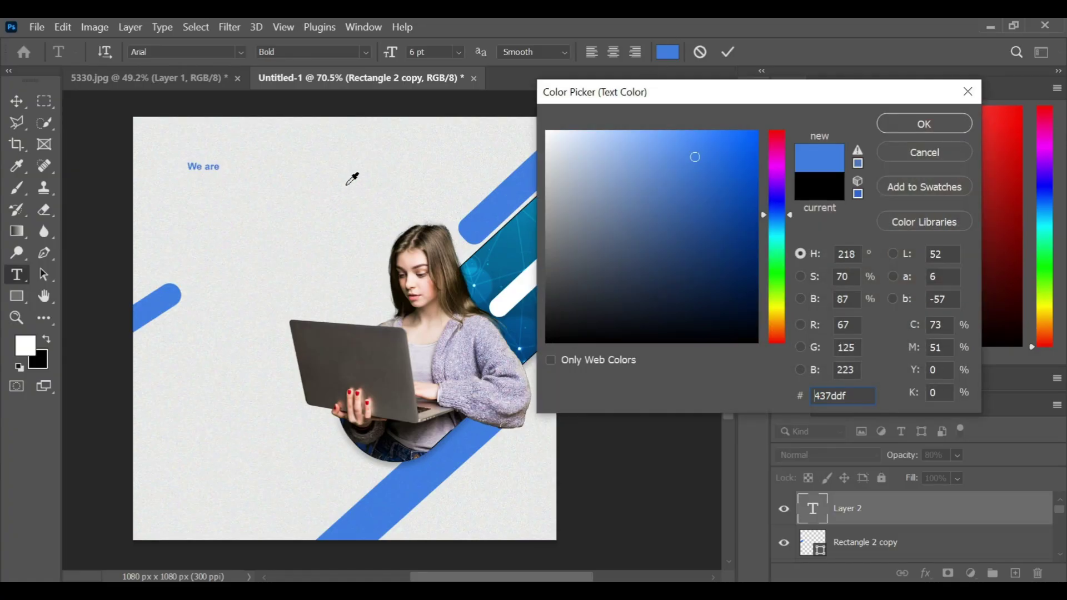
pyautogui.moveTo(666, 234); pyautogui.dragTo(808, 107)
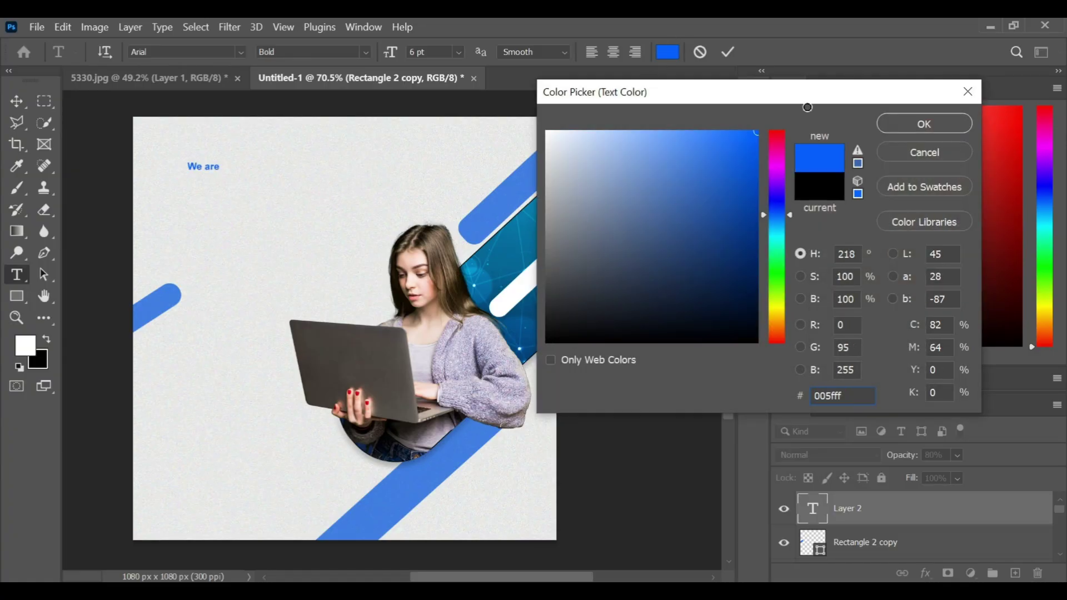
pyautogui.click(933, 128)
# Set the "We are" text to 8 pt, commit it, and shift it slightly up and left
pyautogui.click(460, 54)
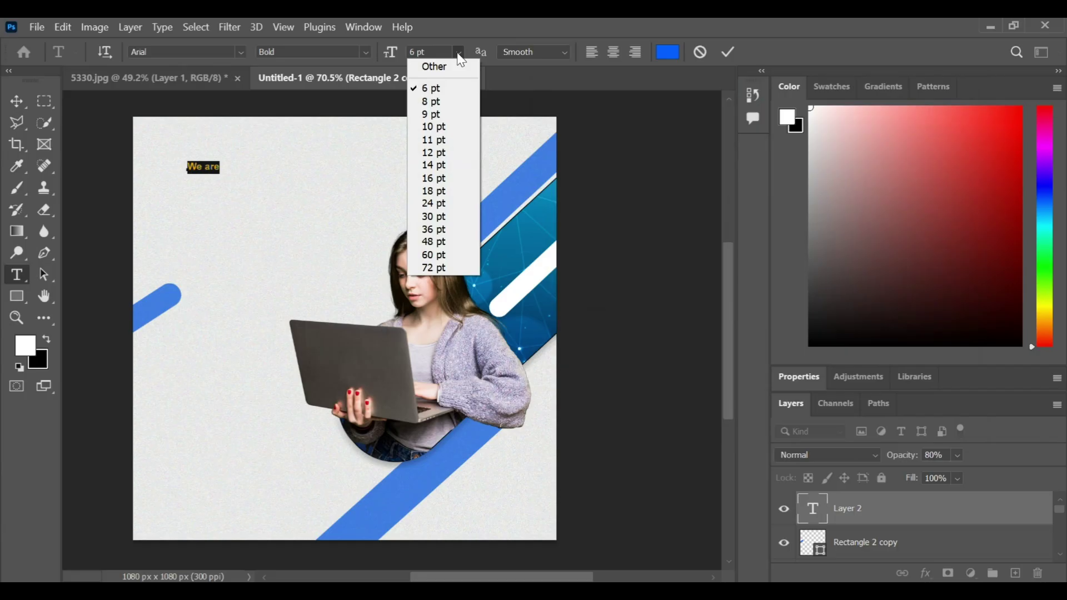
pyautogui.click(445, 105)
pyautogui.click(728, 51)
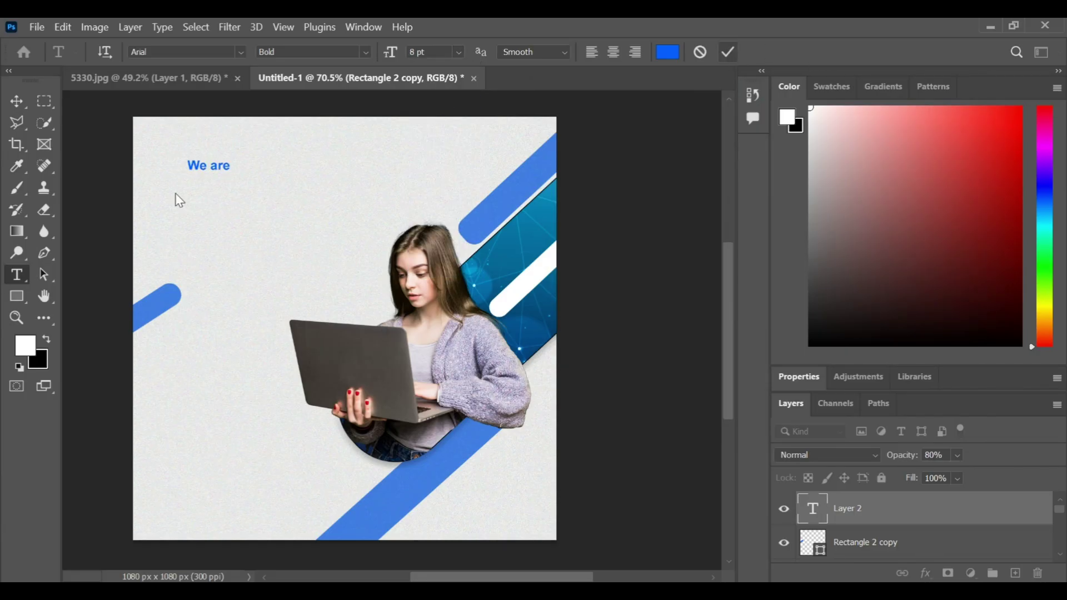
pyautogui.press('ctrl')
pyautogui.moveTo(197, 169); pyautogui.dragTo(191, 161)
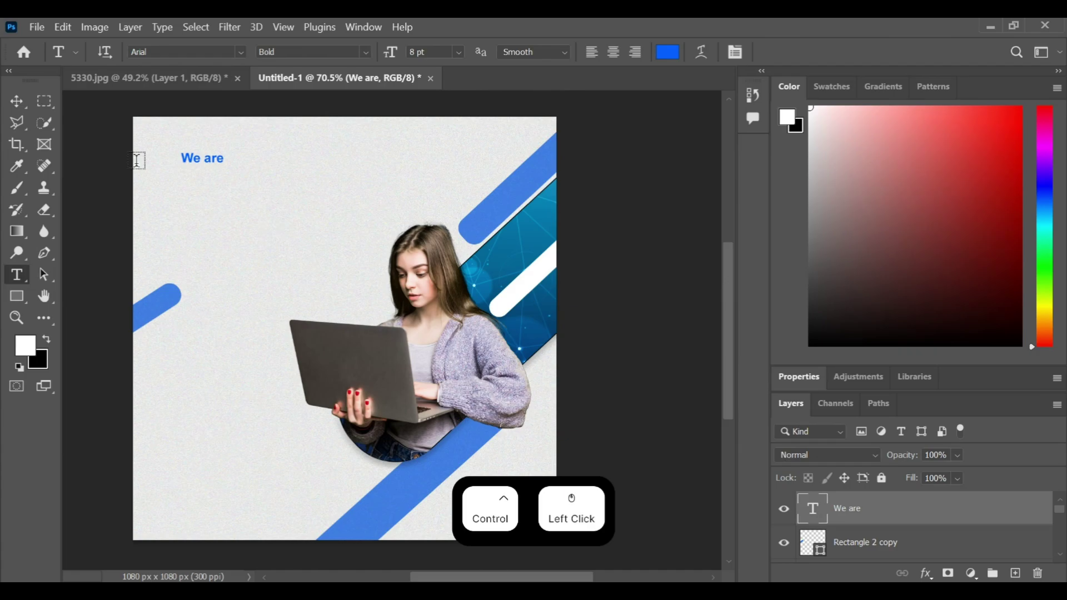
# Add a separate 16 pt text layer reading "Creative" near the "We are" text
pyautogui.click(208, 176)
pyautogui.click(458, 52)
pyautogui.click(450, 169)
pyautogui.press('BackSpace')
pyautogui.write('Crea')
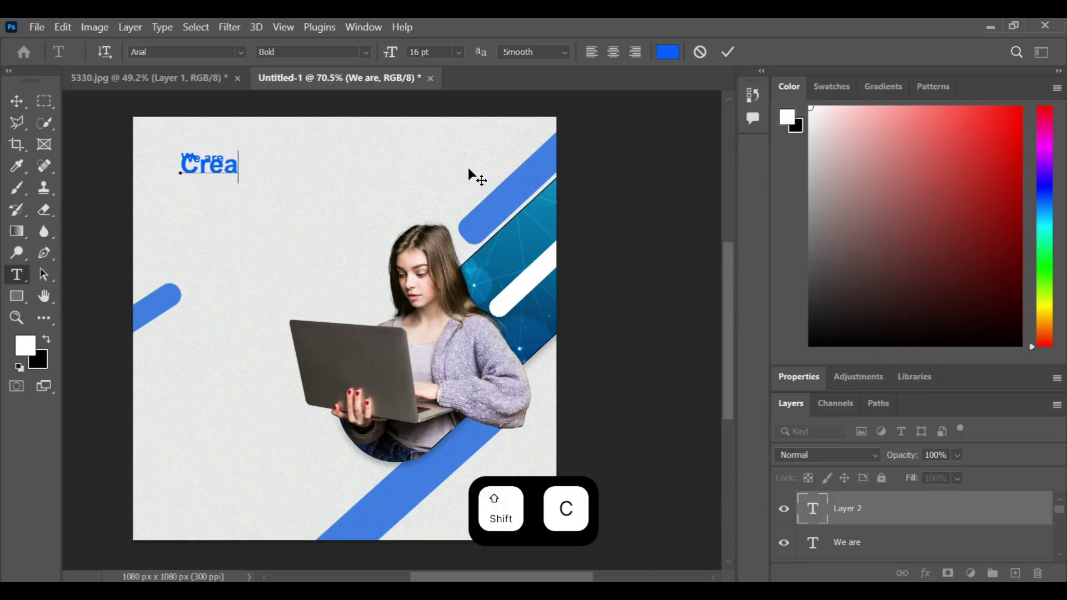
pyautogui.write('tive')
# Recolour the whole word "Creative" to black, 000000
pyautogui.hotkey('ctrl', 'a')
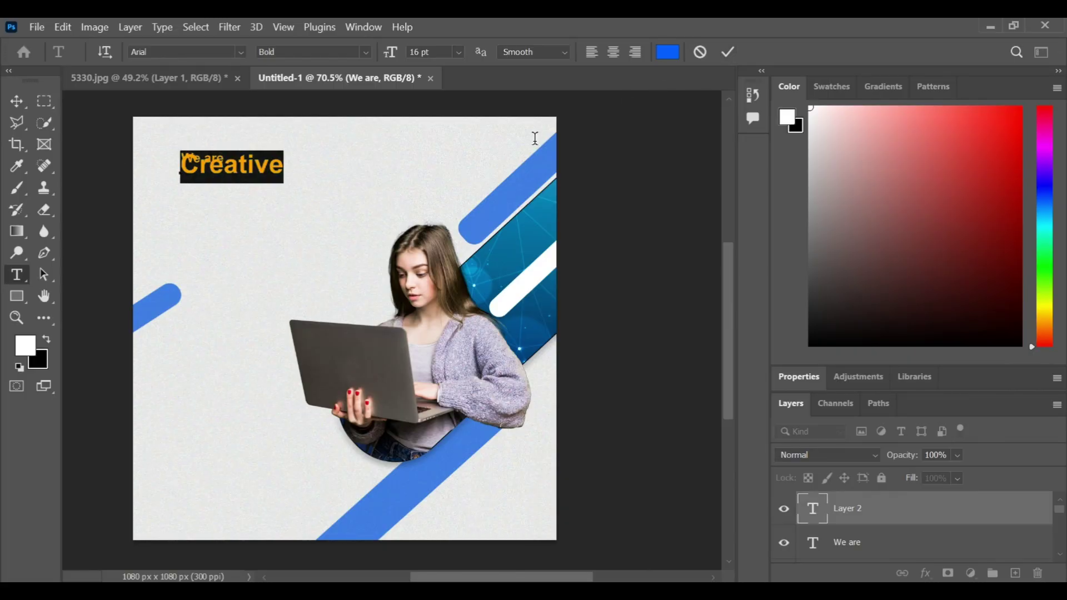
pyautogui.click(666, 54)
pyautogui.moveTo(736, 225); pyautogui.dragTo(518, 394)
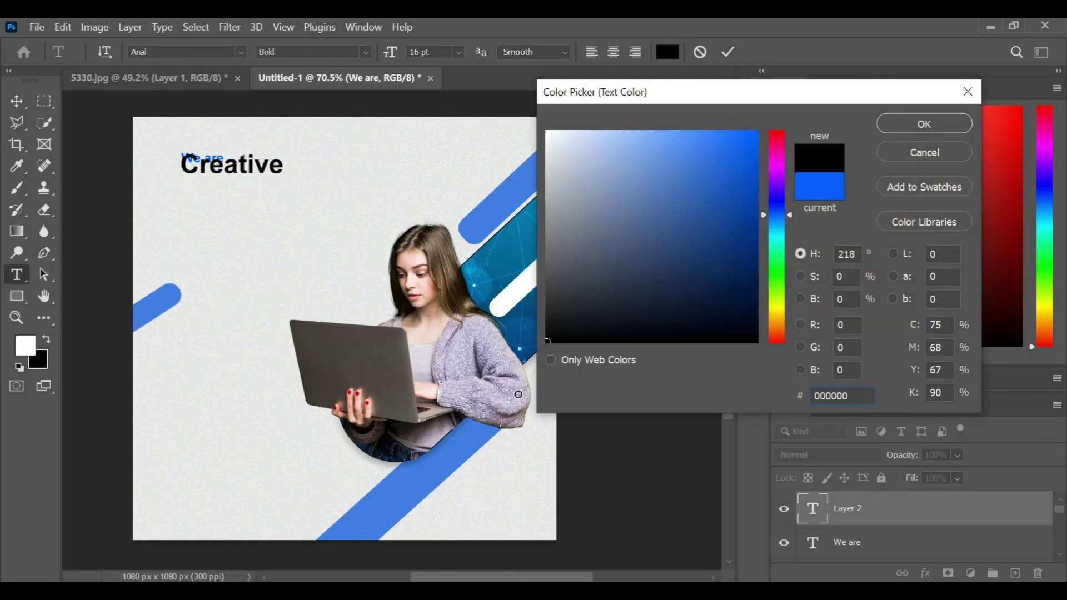
pyautogui.click(925, 126)
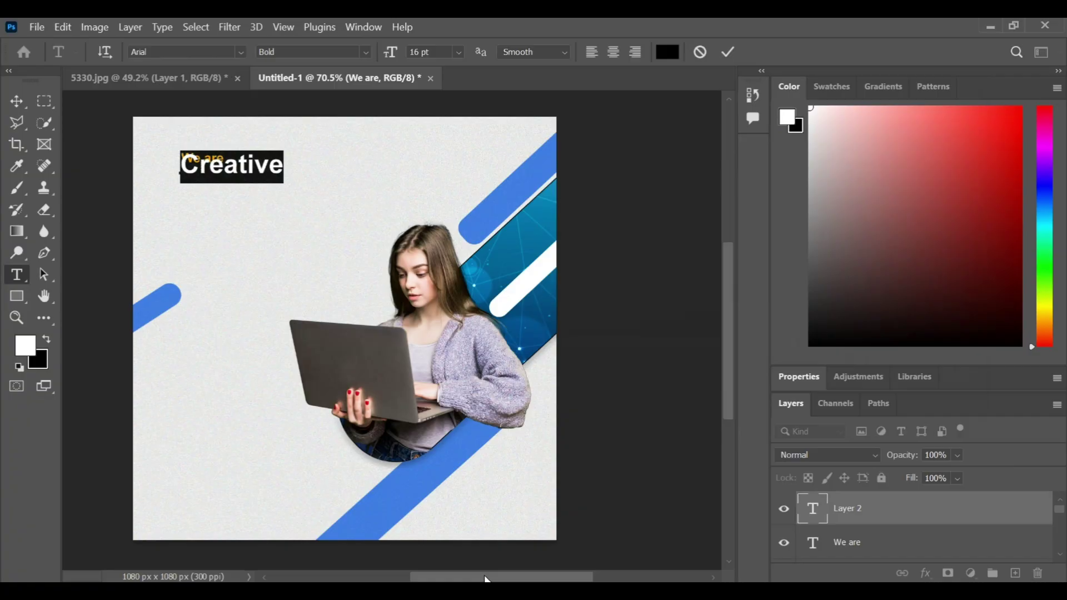
# Change the "Creative" text's font to Segoe Script and move it down and left, tucked under "We are"
pyautogui.moveTo(484, 579); pyautogui.dragTo(412, 576)
pyautogui.click(238, 48)
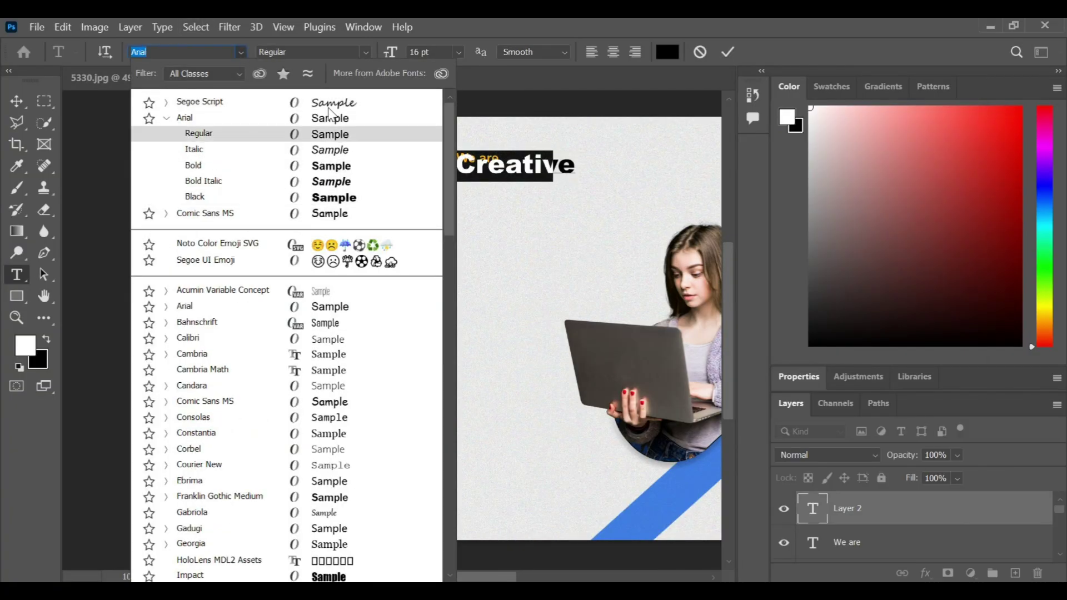
pyautogui.click(200, 101)
pyautogui.click(729, 52)
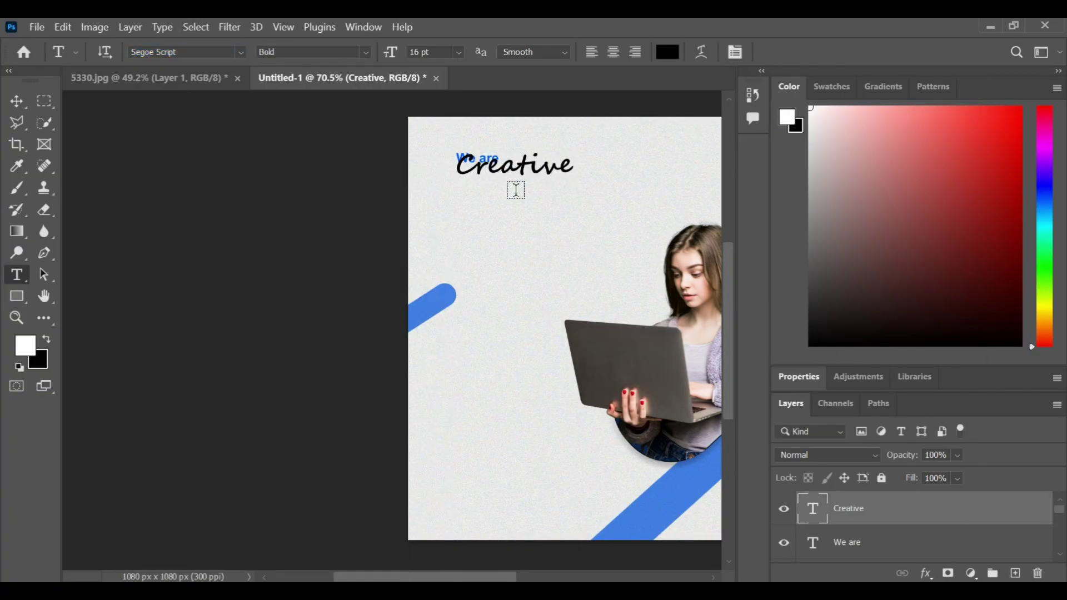
pyautogui.scroll(3, 559, 197)
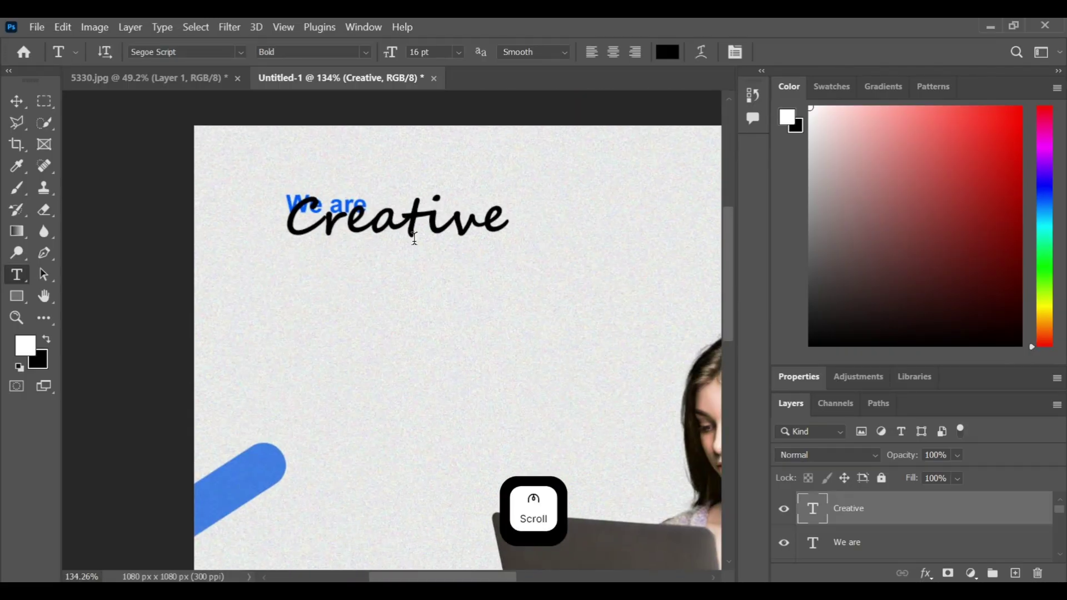
pyautogui.moveTo(414, 231); pyautogui.dragTo(382, 241)
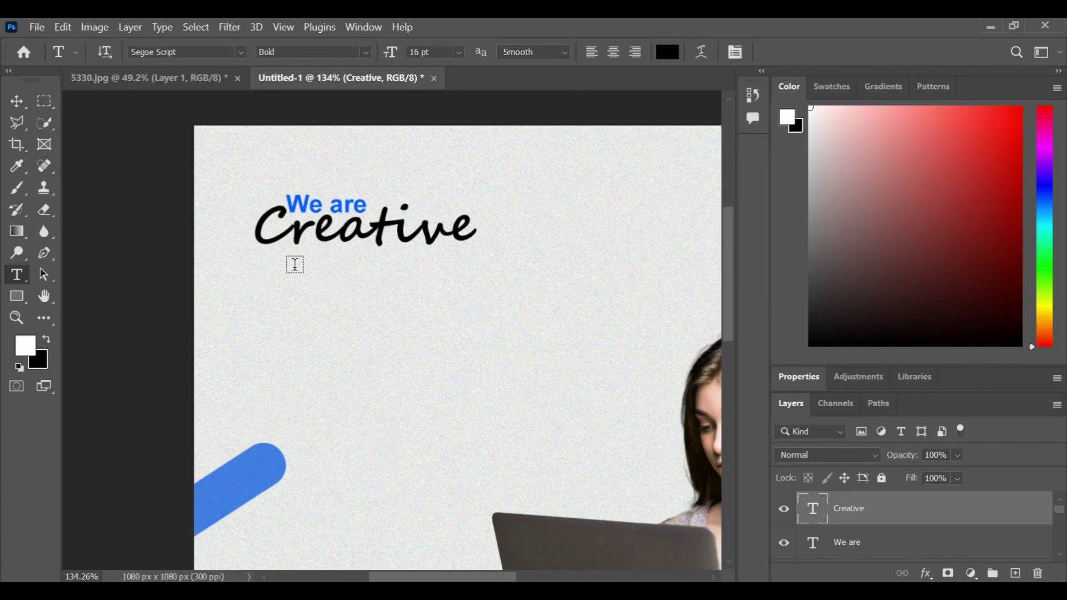
# Add a text layer reading "Marketing" below "Creative" and set its font to Arial
pyautogui.scroll(-1, 251, 280)
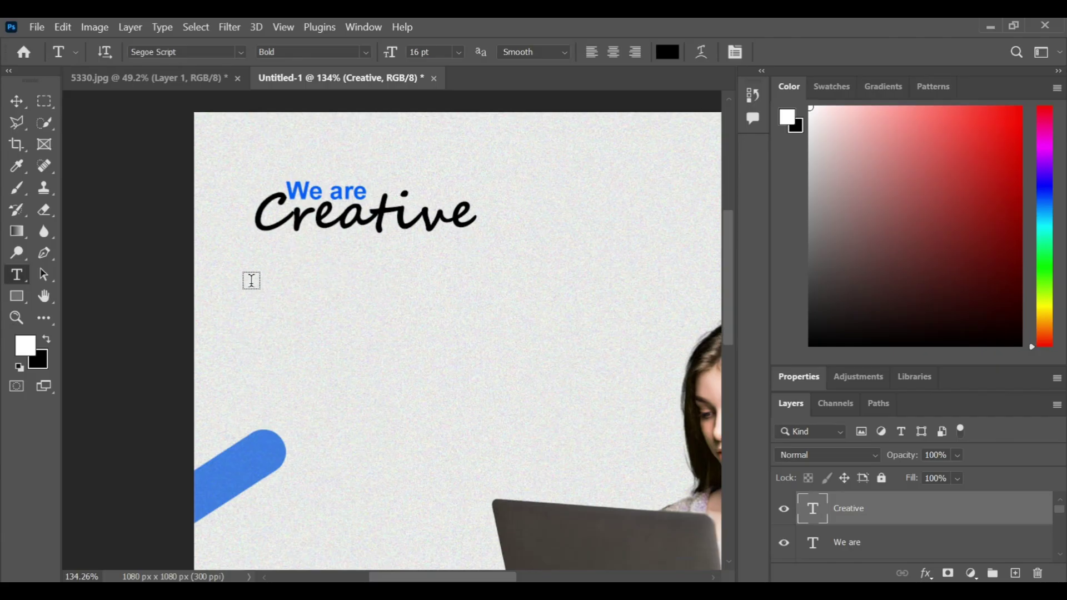
pyautogui.click(271, 257)
pyautogui.press('BackSpace')
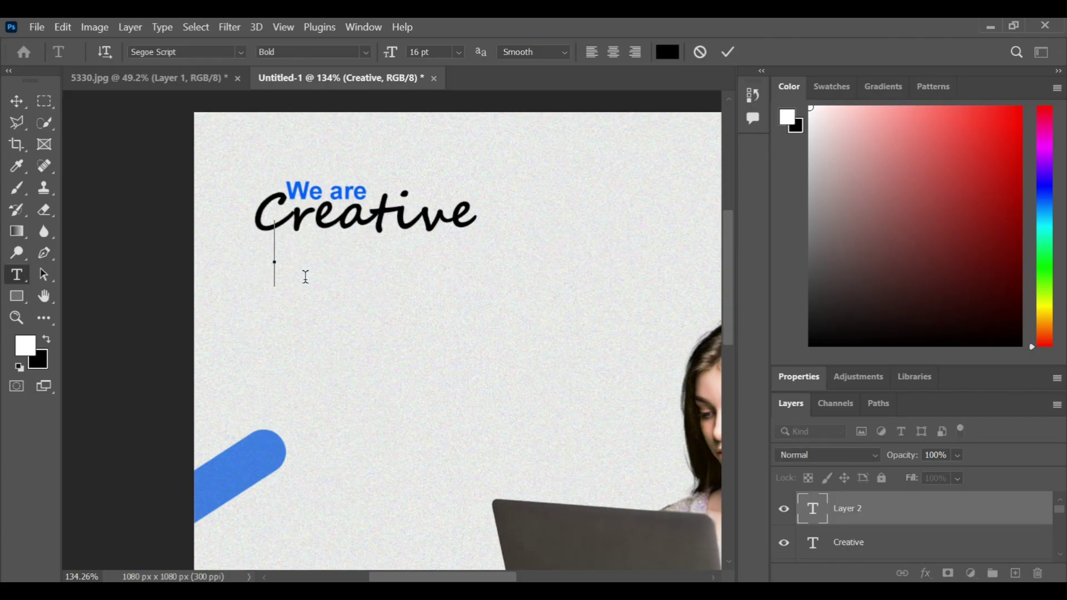
pyautogui.write('Marketing')
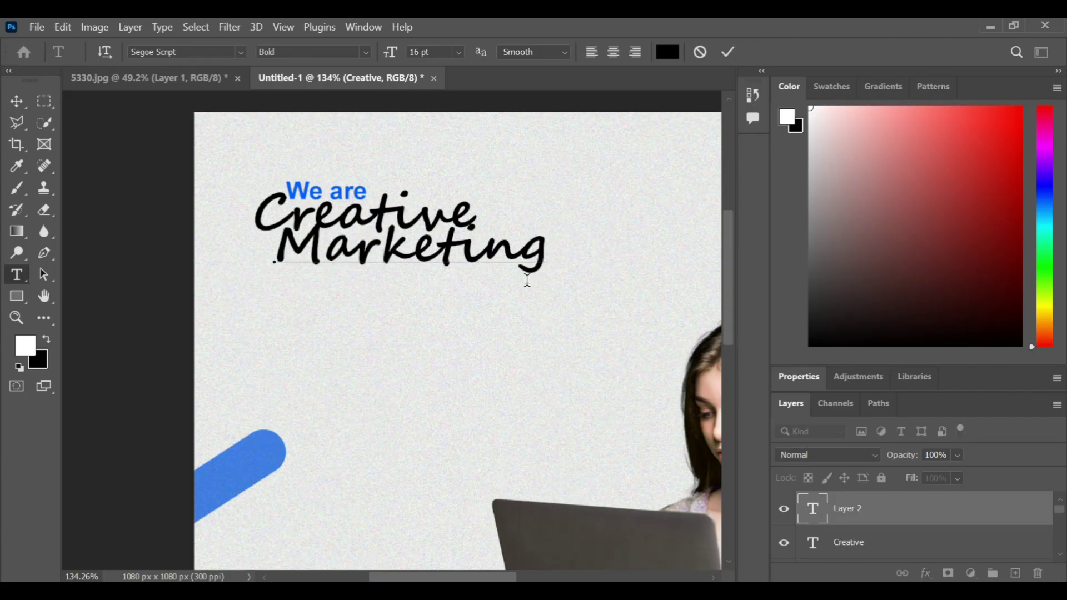
pyautogui.moveTo(529, 255); pyautogui.dragTo(134, 25)
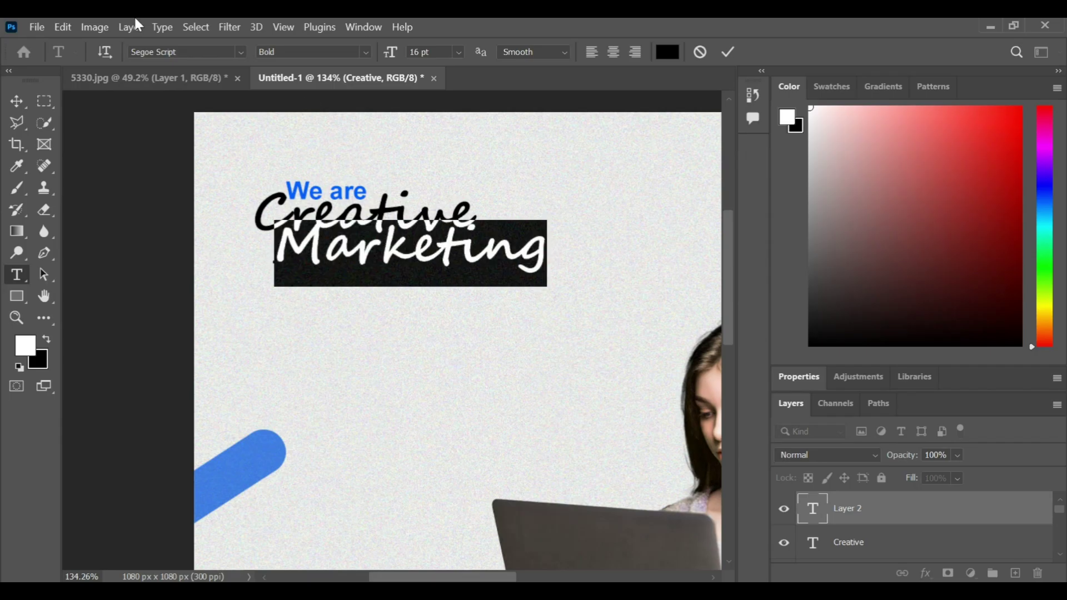
pyautogui.click(244, 49)
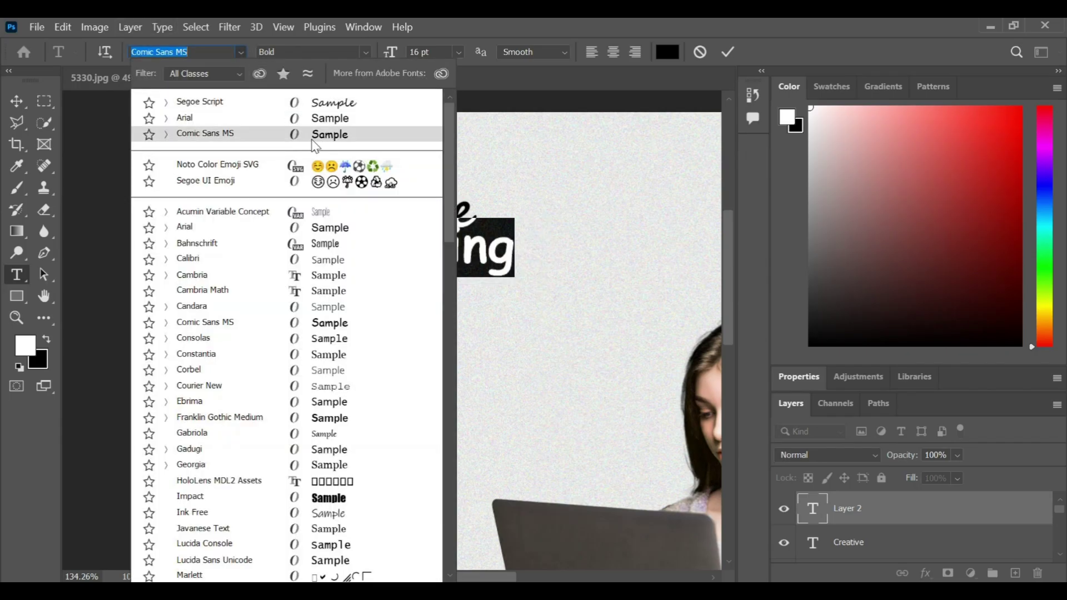
pyautogui.click(174, 121)
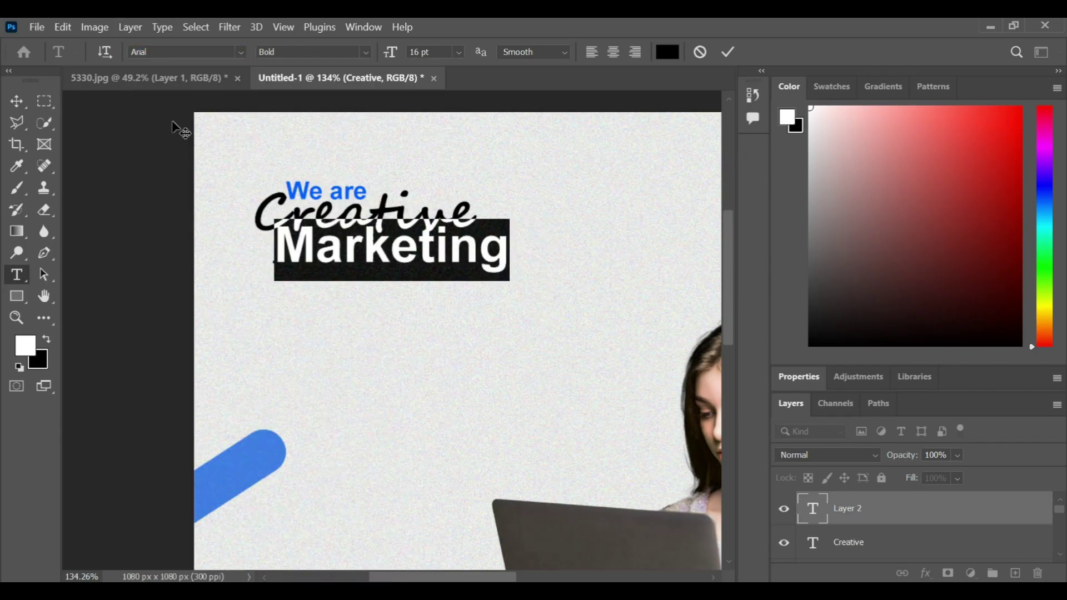
# Colour "Marketing" blue 5088f4 by sampling "We are", commit it, and move it left beneath "Creative"
pyautogui.click(668, 52)
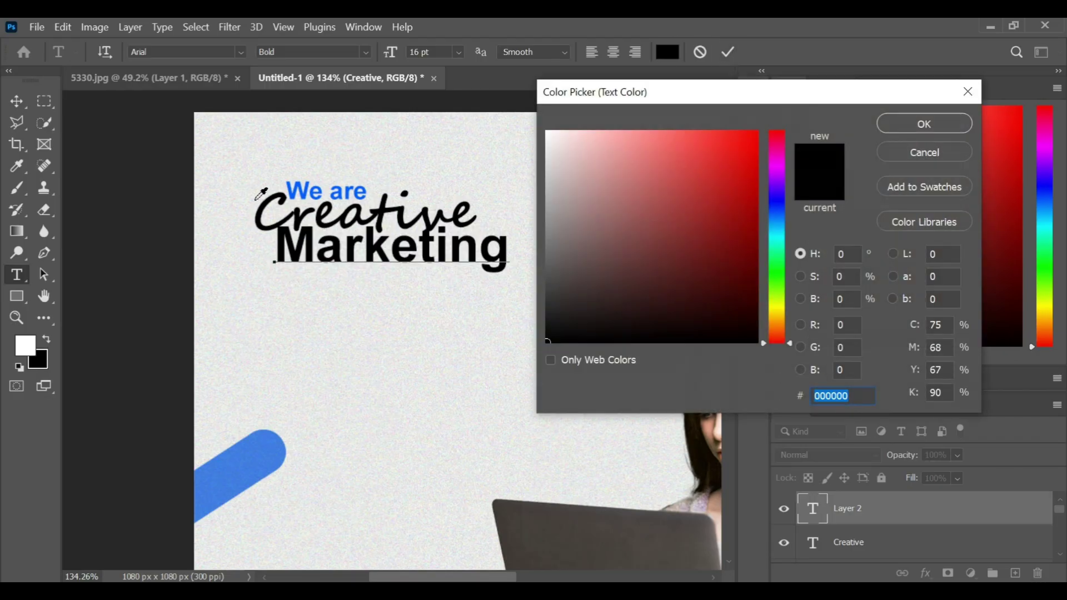
pyautogui.click(335, 191)
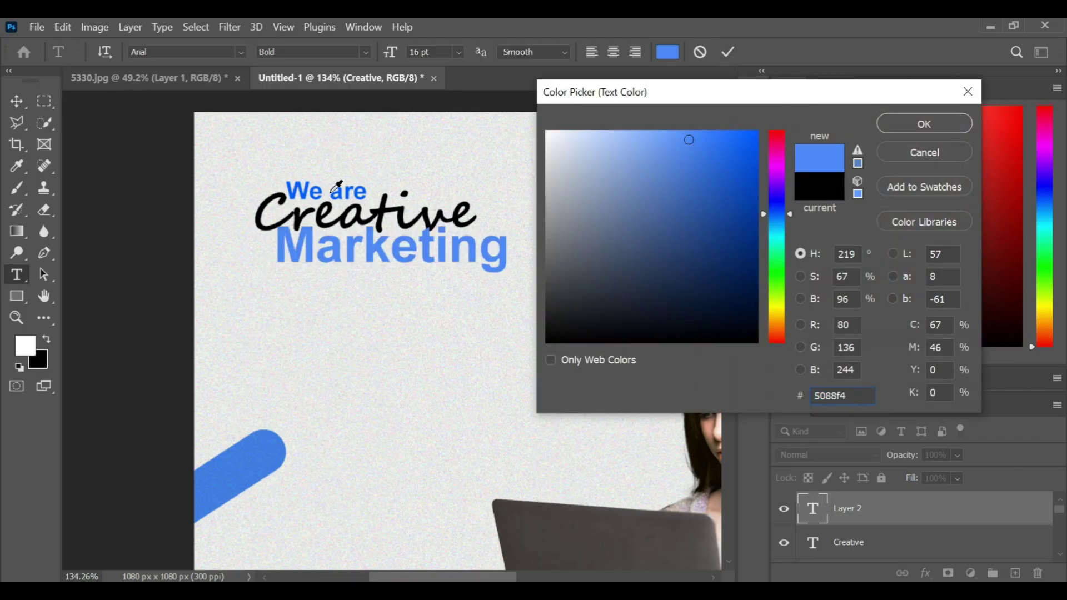
pyautogui.click(926, 123)
pyautogui.click(728, 52)
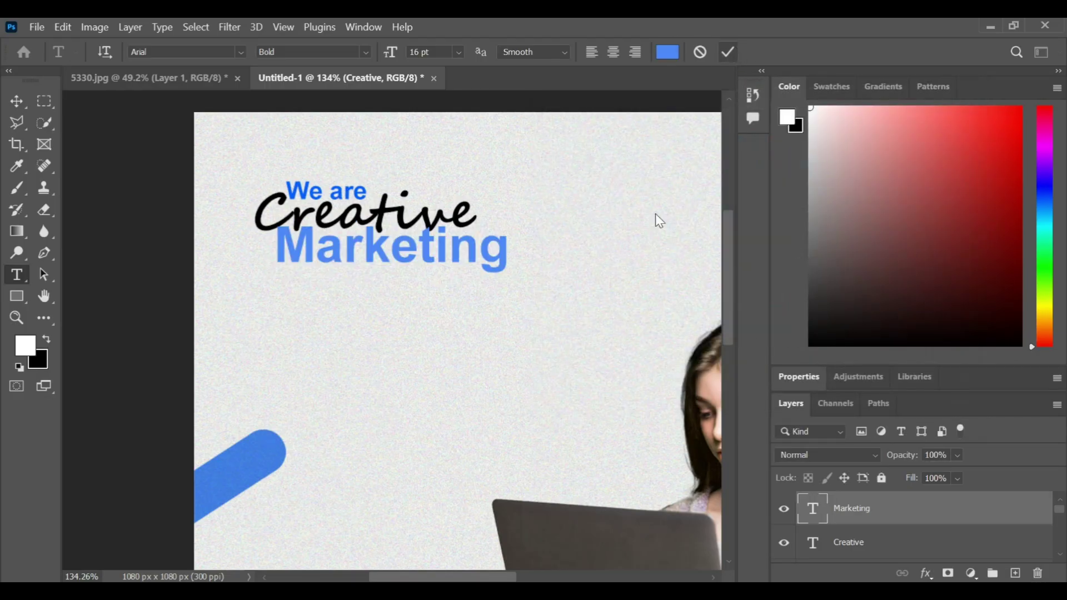
pyautogui.moveTo(389, 262); pyautogui.dragTo(358, 263)
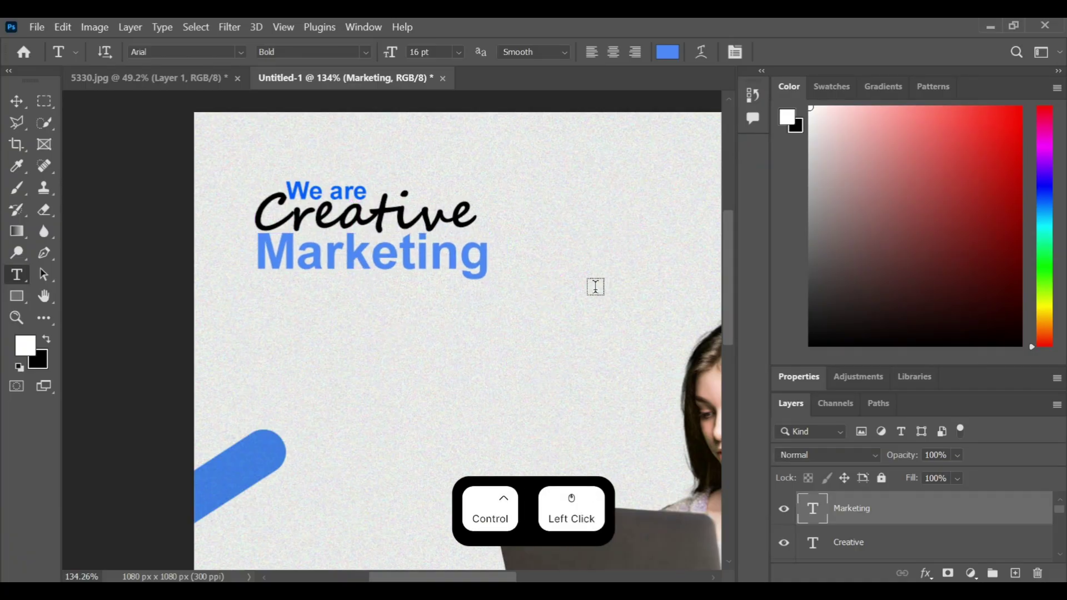
# Add a text layer reading "Agency" in the same blue Arial style and position it directly beneath "Marketing"
pyautogui.scroll(-2, 528, 233)
pyautogui.click(350, 242)
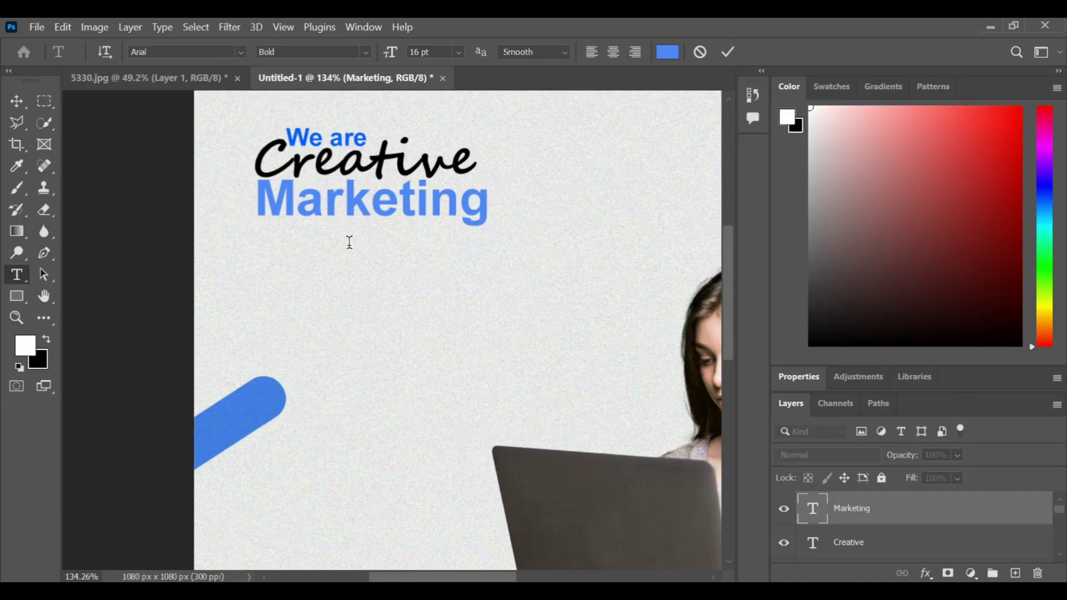
pyautogui.press('BackSpace')
pyautogui.write('Agency')
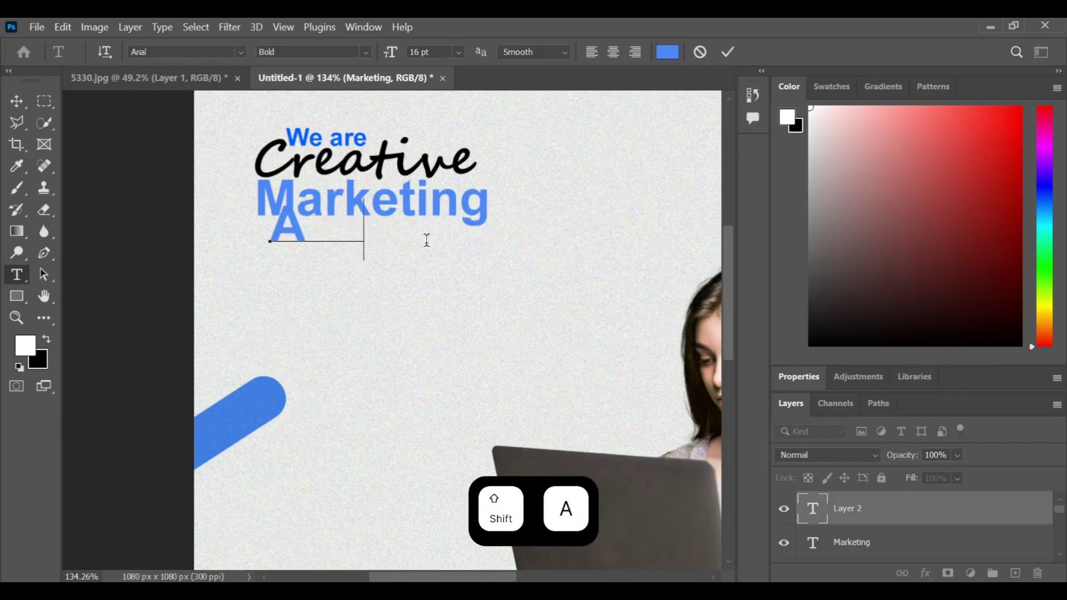
pyautogui.click(729, 52)
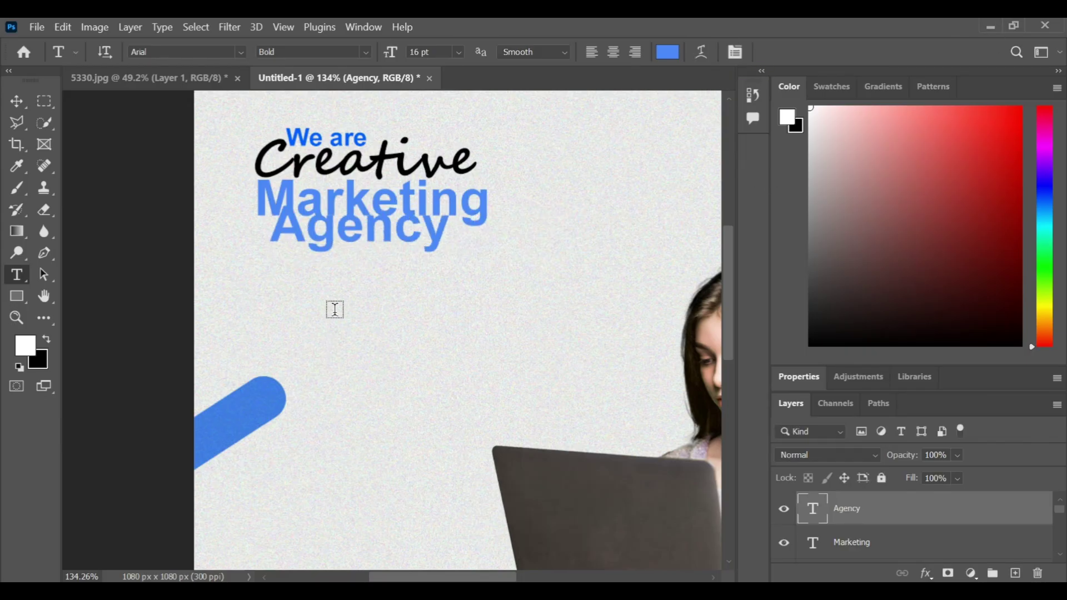
pyautogui.moveTo(316, 227); pyautogui.dragTo(307, 256)
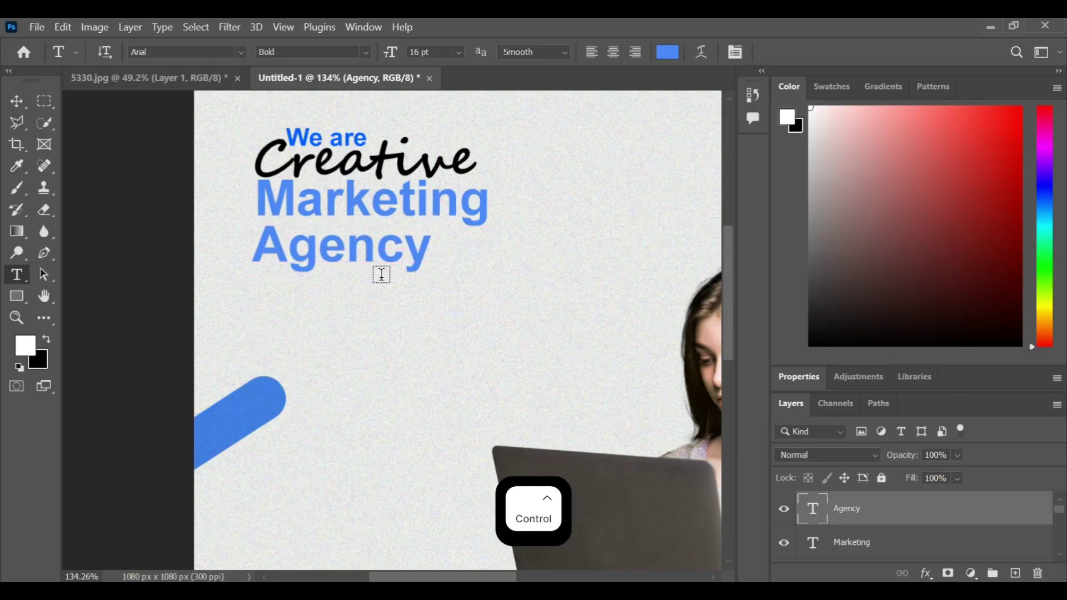
# Nudge the "Marketing" text slightly left so its left edge lines up with "Agency"
pyautogui.keyDown('ctrl'); pyautogui.click(307, 207); pyautogui.keyUp('ctrl')
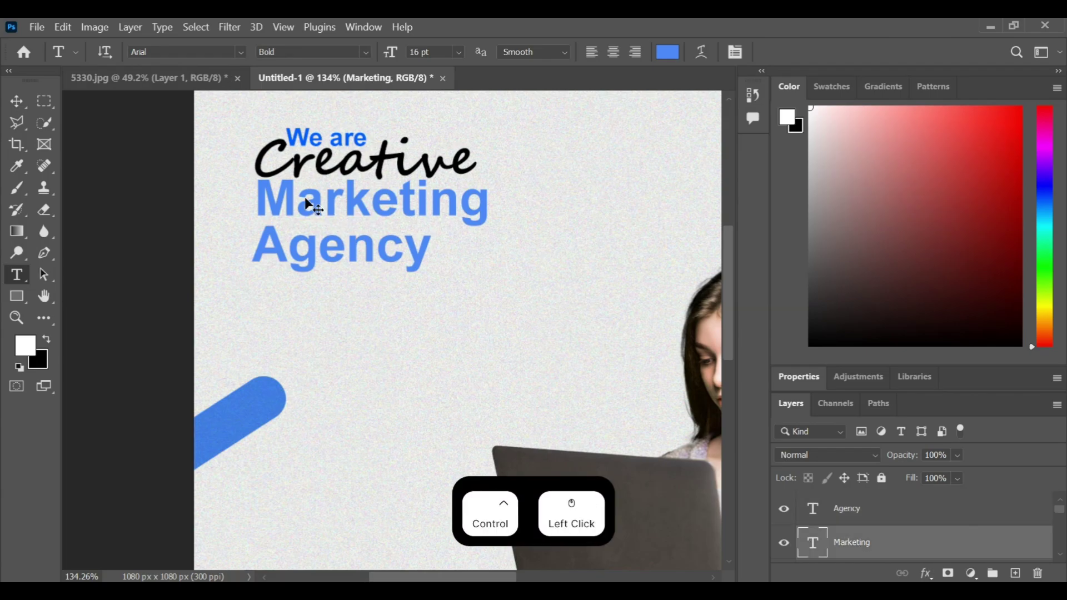
pyautogui.moveTo(307, 208); pyautogui.dragTo(303, 209)
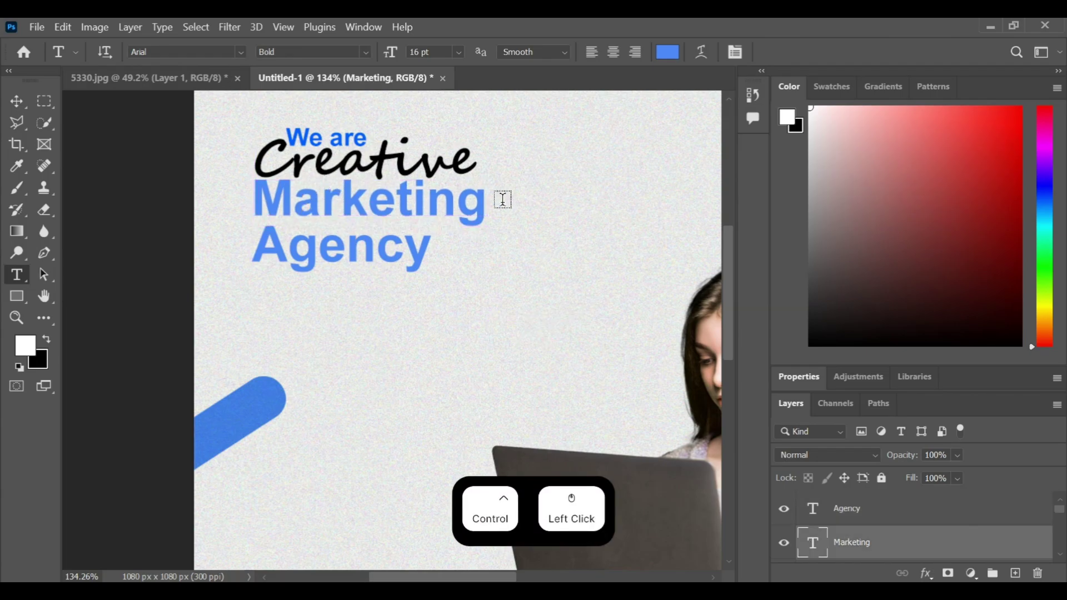
pyautogui.scroll(-1, 469, 233)
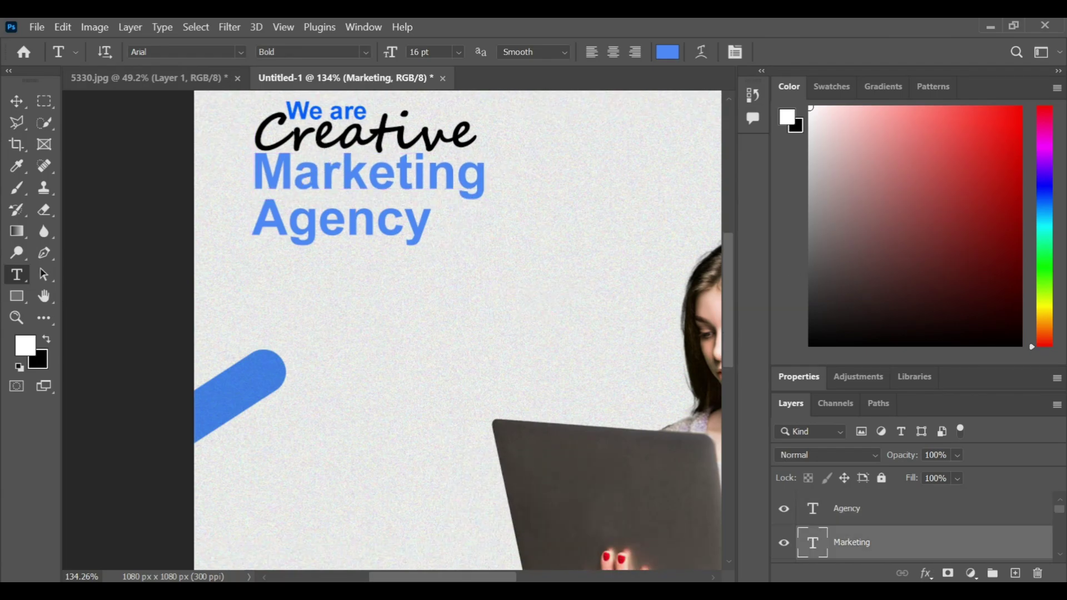
# Recolour the "Agency" text black by sampling the "Creative" lettering
pyautogui.scroll(-2, 229, 553)
pyautogui.hotkey('alt', ']')
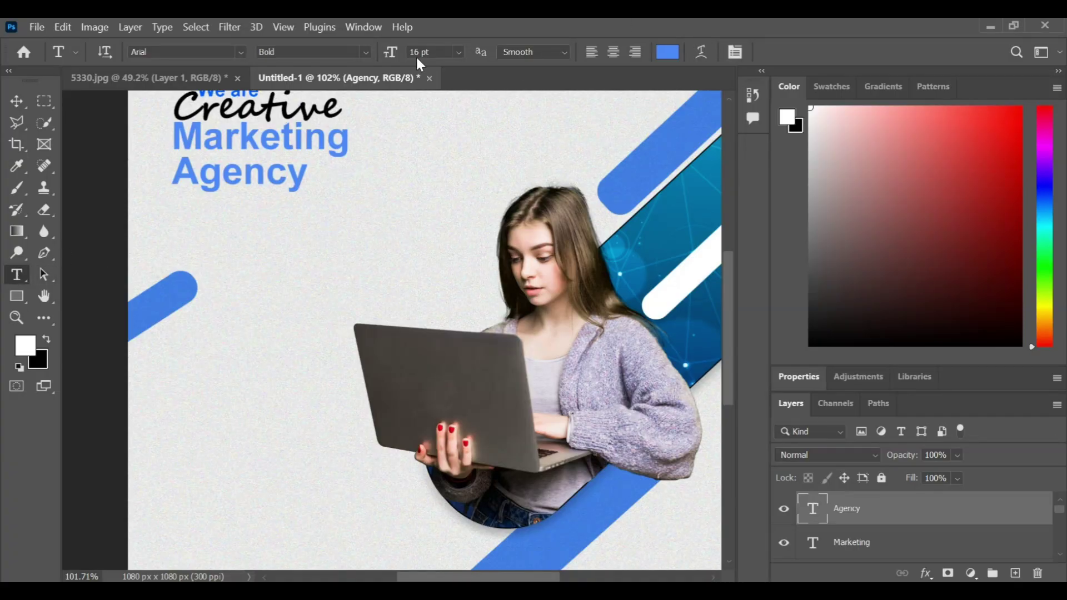
pyautogui.click(667, 51)
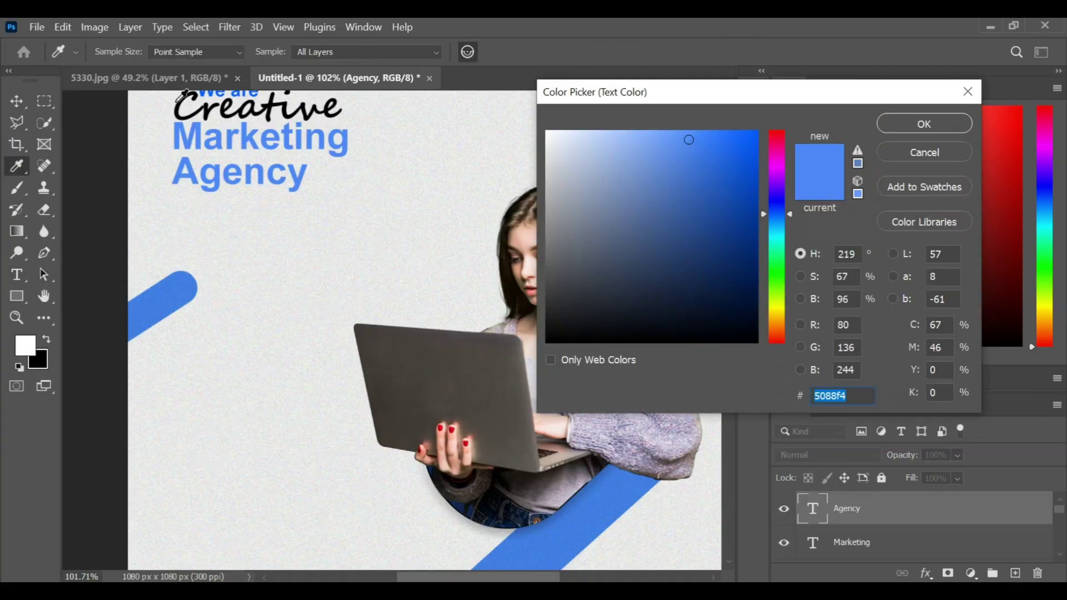
pyautogui.click(182, 98)
pyautogui.click(924, 123)
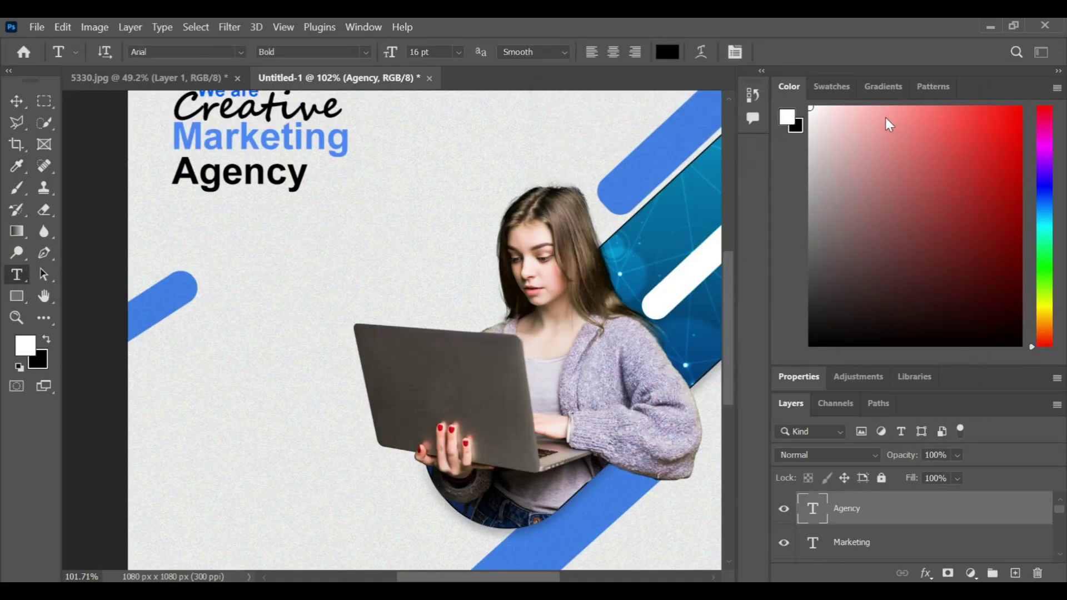
pyautogui.click(458, 52)
pyautogui.click(443, 67)
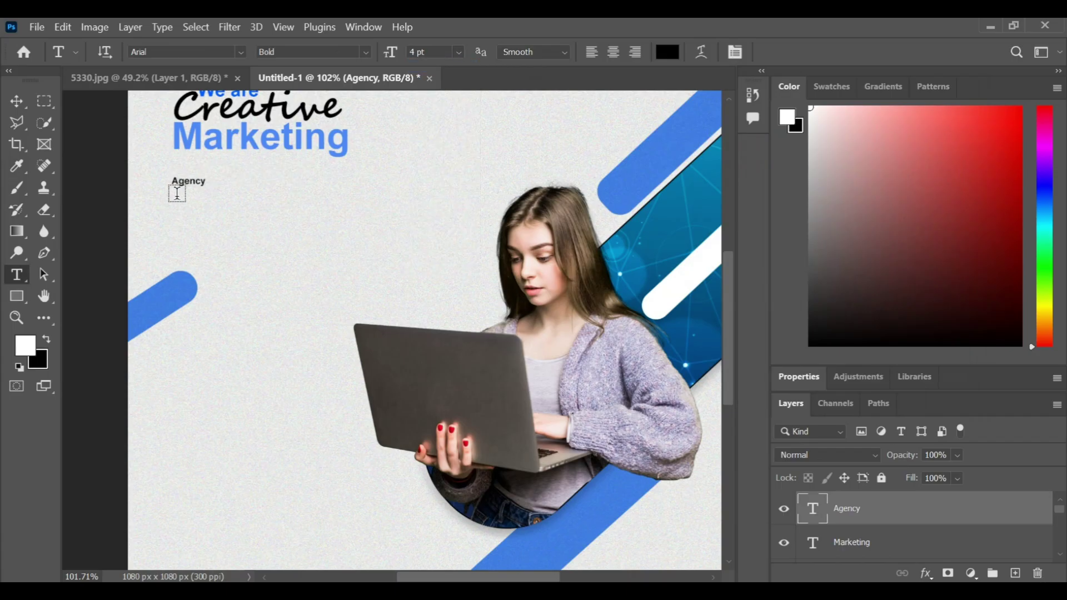
pyautogui.hotkey('ctrl', 'z')
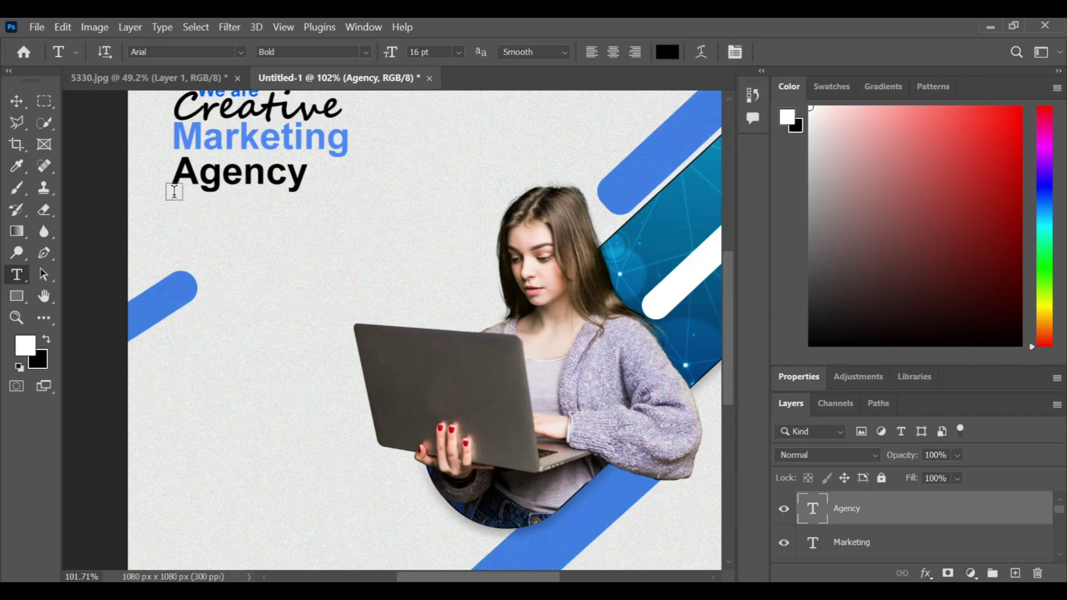
# Add a black Arial Bold paragraph text box of lorem ipsum at 4 pt directly beneath "Agency" and commit it
pyautogui.moveTo(175, 200); pyautogui.dragTo(341, 271)
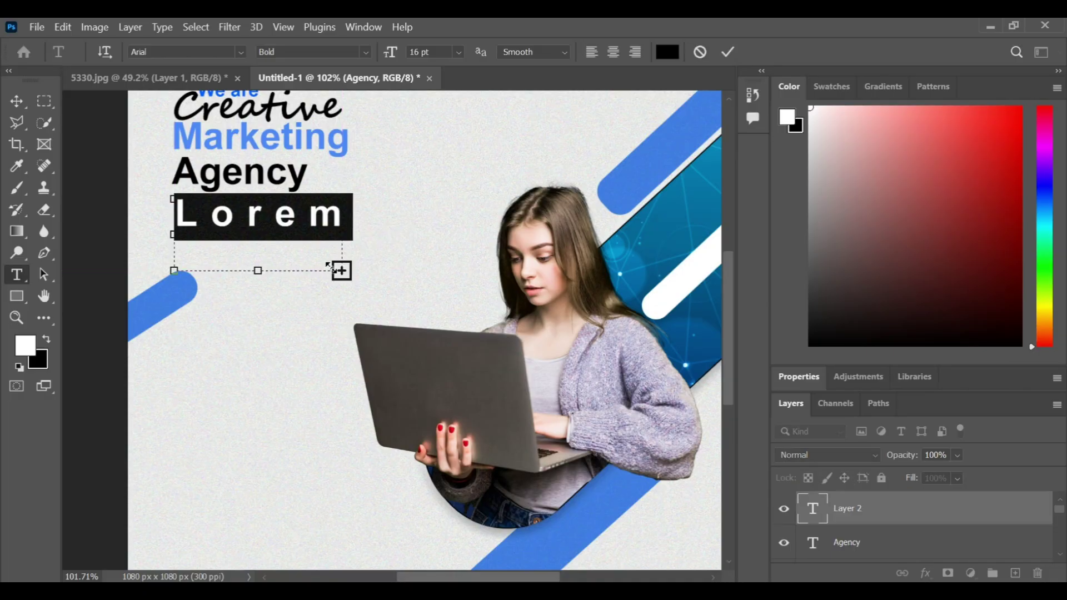
pyautogui.scroll(-1, 411, 61)
pyautogui.click(428, 52)
pyautogui.scroll(-9, 428, 52)
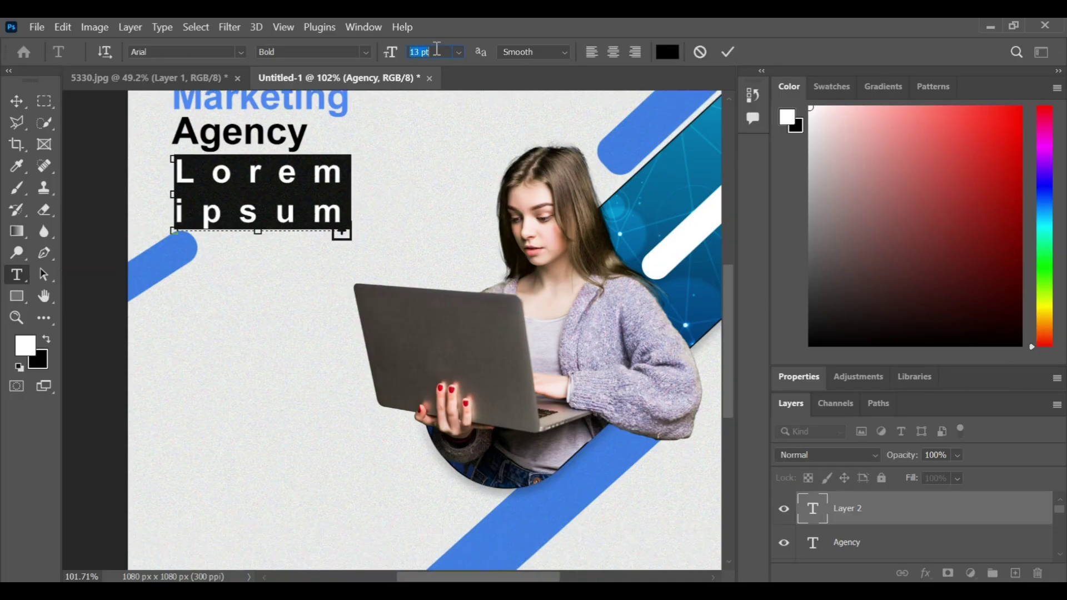
pyautogui.scroll(-3, 437, 49)
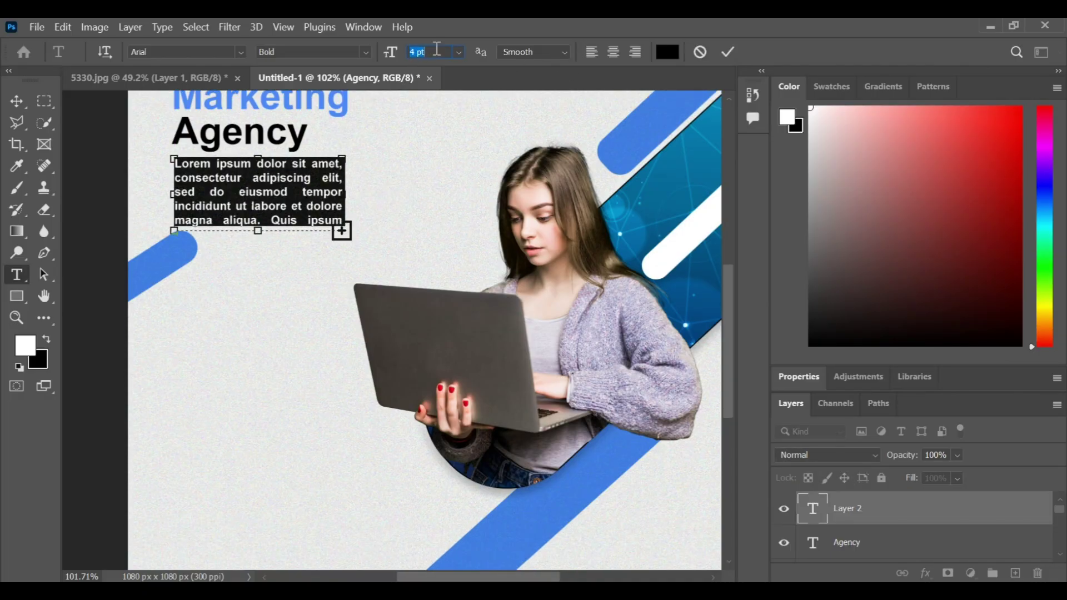
pyautogui.click(730, 52)
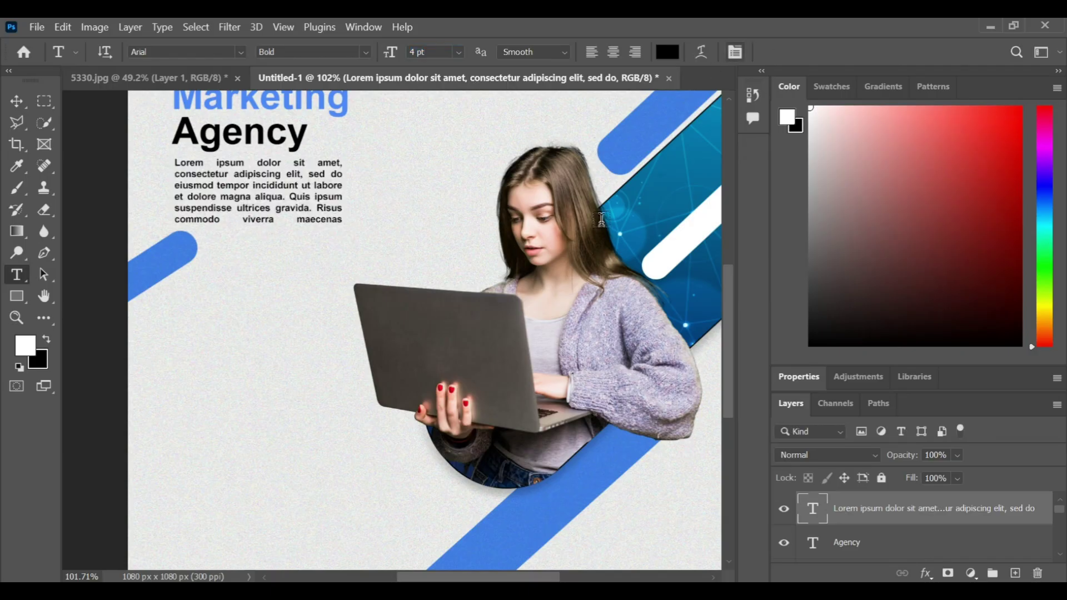
# Start a new text layer below the lorem ipsum paragraph and colour it blue by sampling "Marketing"
pyautogui.scroll(4, 458, 191)
pyautogui.scroll(-3, 453, 186)
pyautogui.scroll(-3, 453, 186)
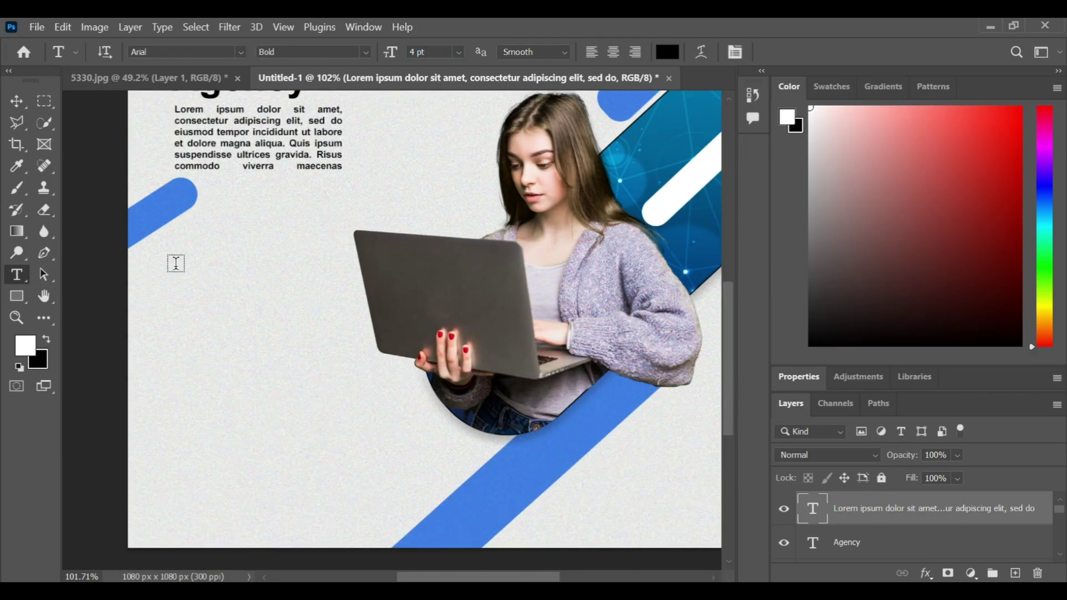
pyautogui.click(176, 263)
pyautogui.click(666, 51)
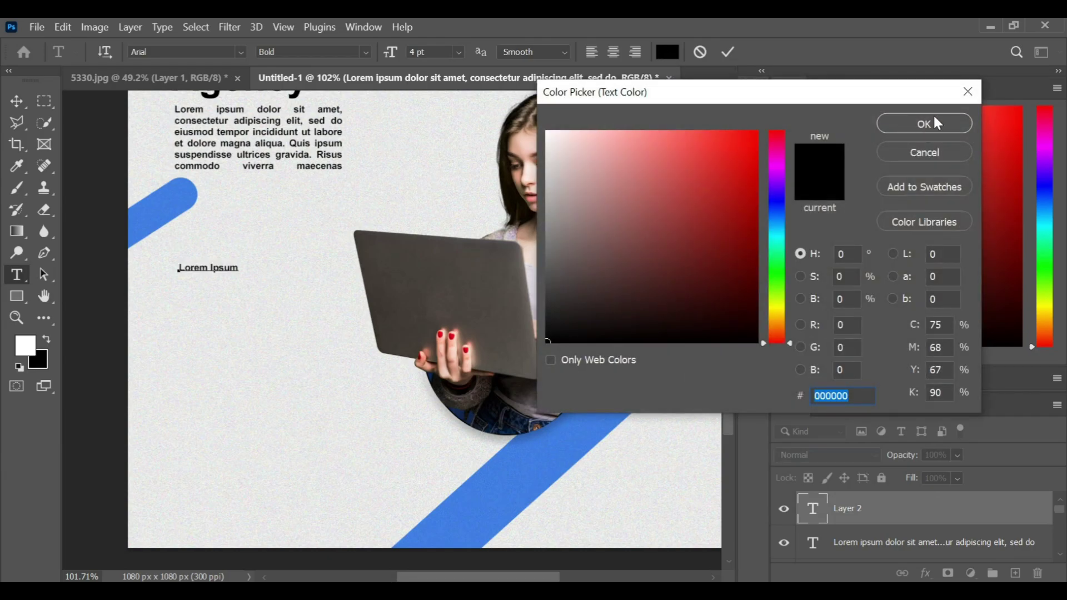
pyautogui.click(936, 122)
pyautogui.scroll(5, 482, 343)
pyautogui.click(663, 53)
pyautogui.click(344, 160)
pyautogui.click(968, 121)
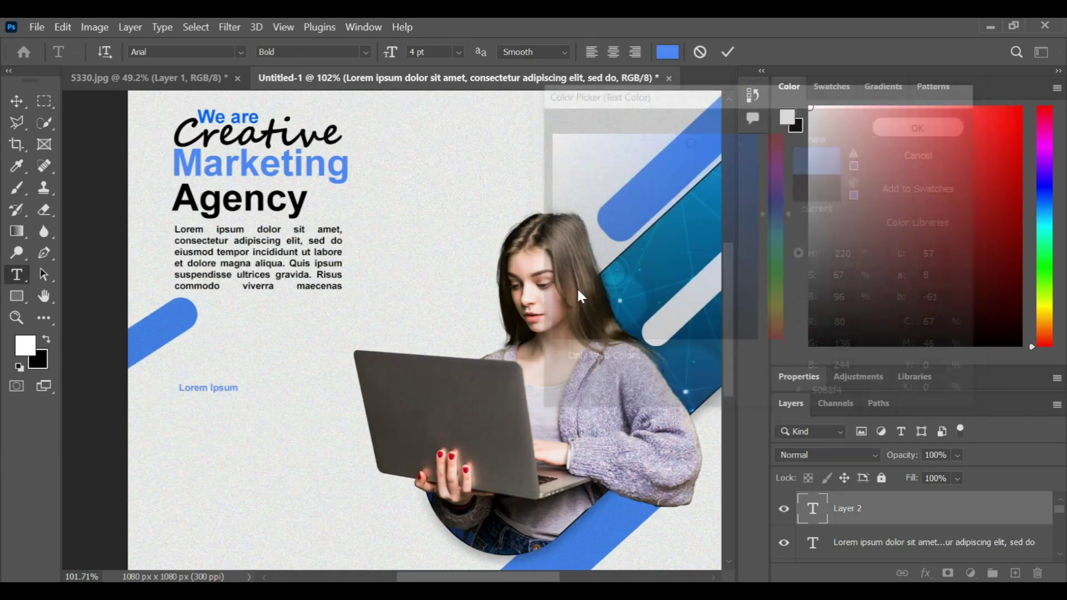
# Set the new text to 11 pt and replace its placeholder with "Join Online"
pyautogui.click(458, 51)
pyautogui.click(442, 138)
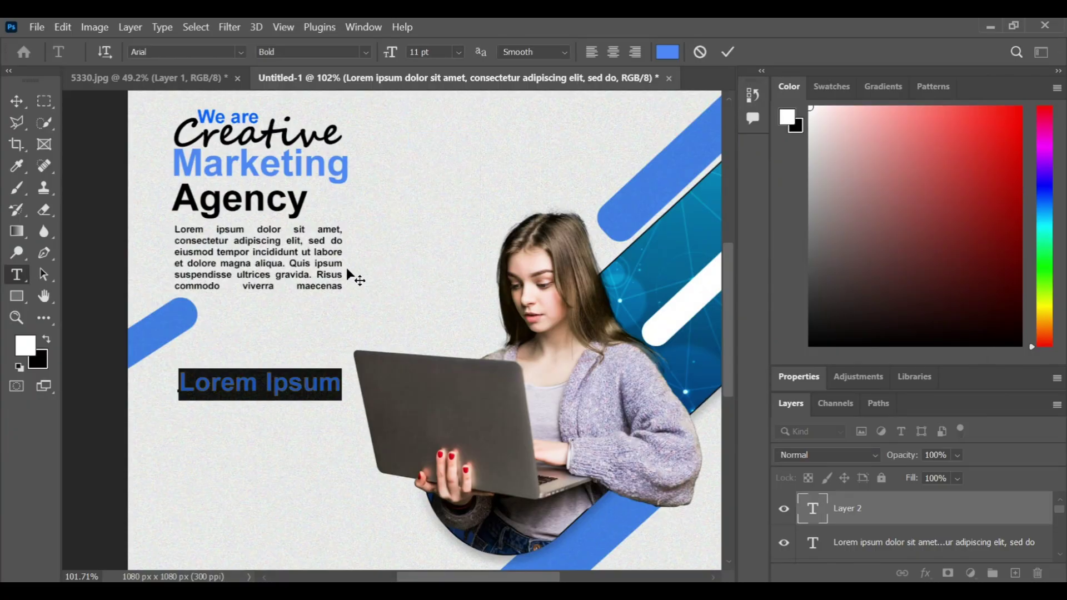
pyautogui.press('BackSpace')
pyautogui.write('Join')
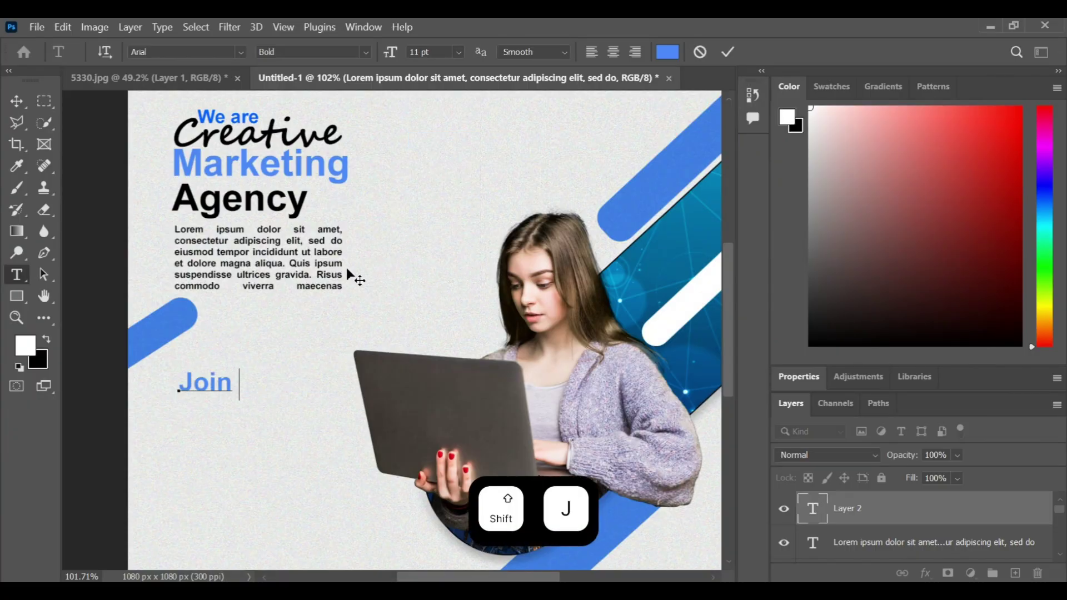
pyautogui.write(' Onlinw')
pyautogui.press('Left')
pyautogui.press('Delete')
pyautogui.write('e')
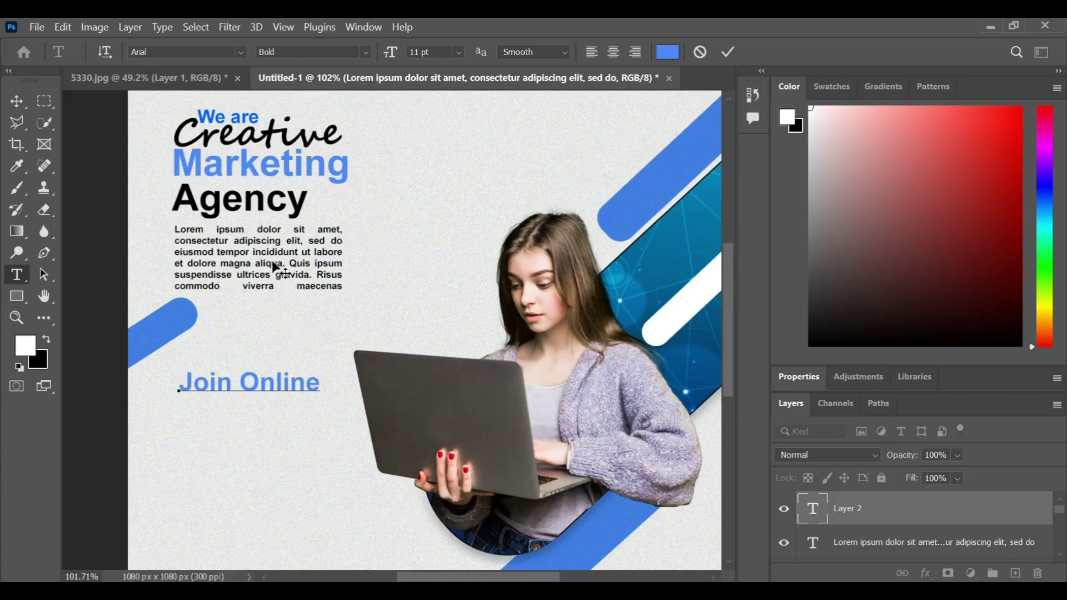
# Set the font of "Join Online" to Segoe Script and commit the text
pyautogui.hotkey('ctrl', 'a')
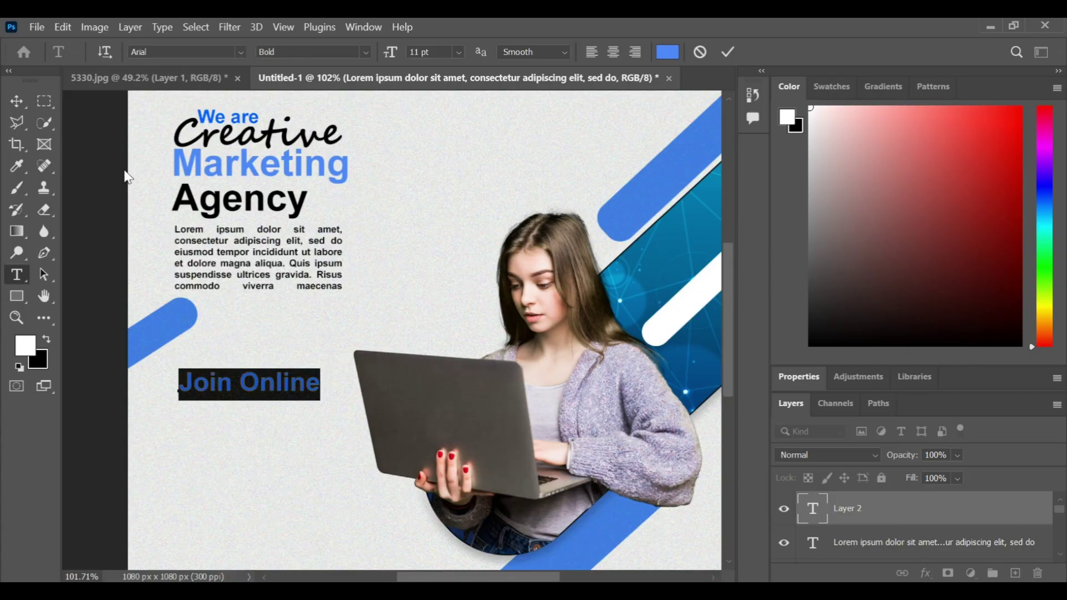
pyautogui.click(239, 50)
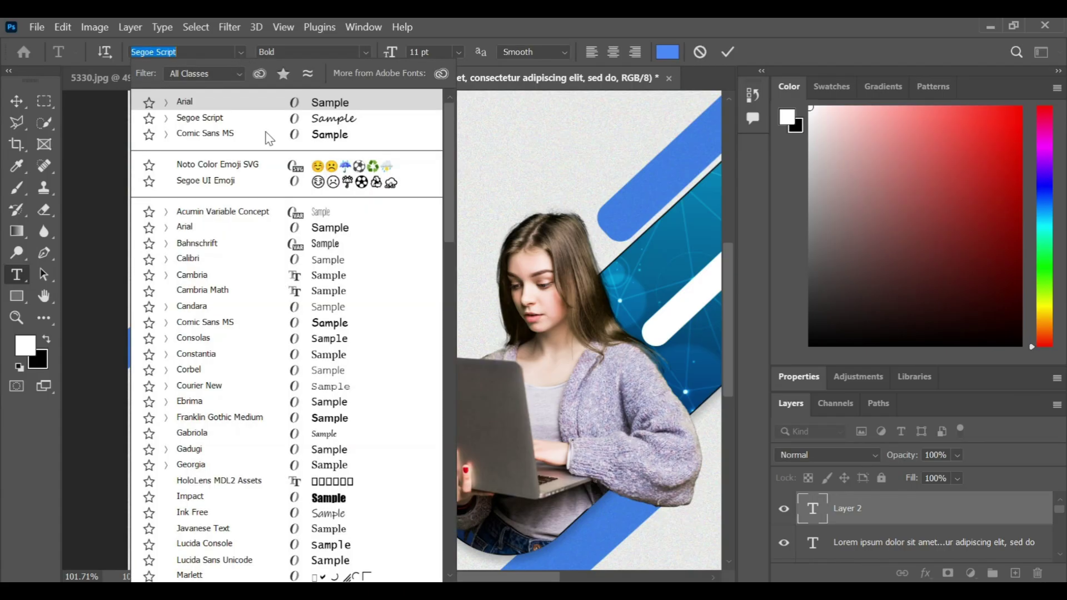
pyautogui.click(282, 120)
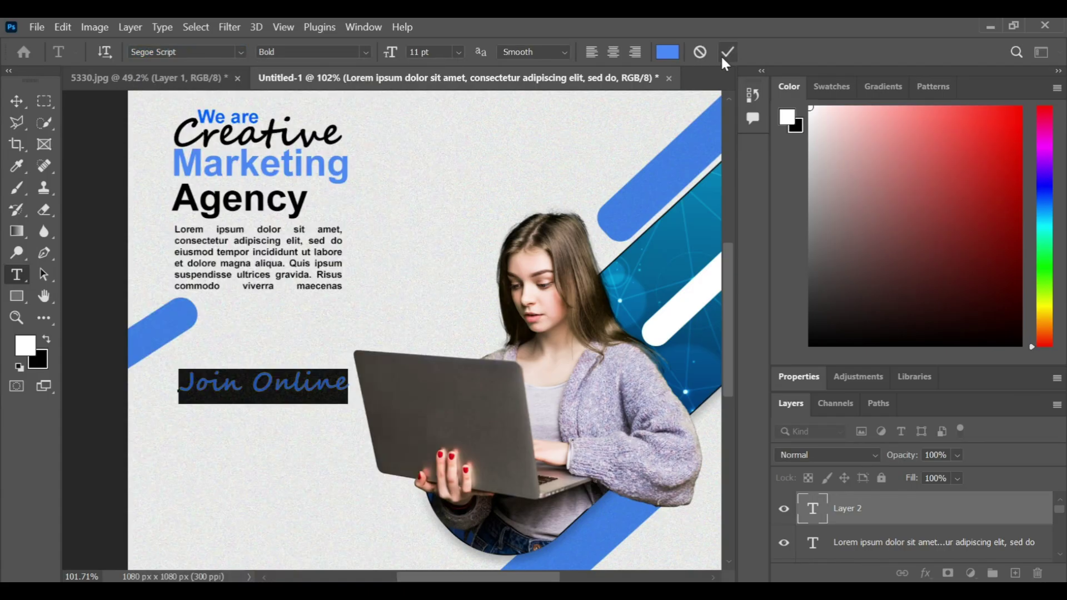
pyautogui.click(241, 51)
pyautogui.click(239, 52)
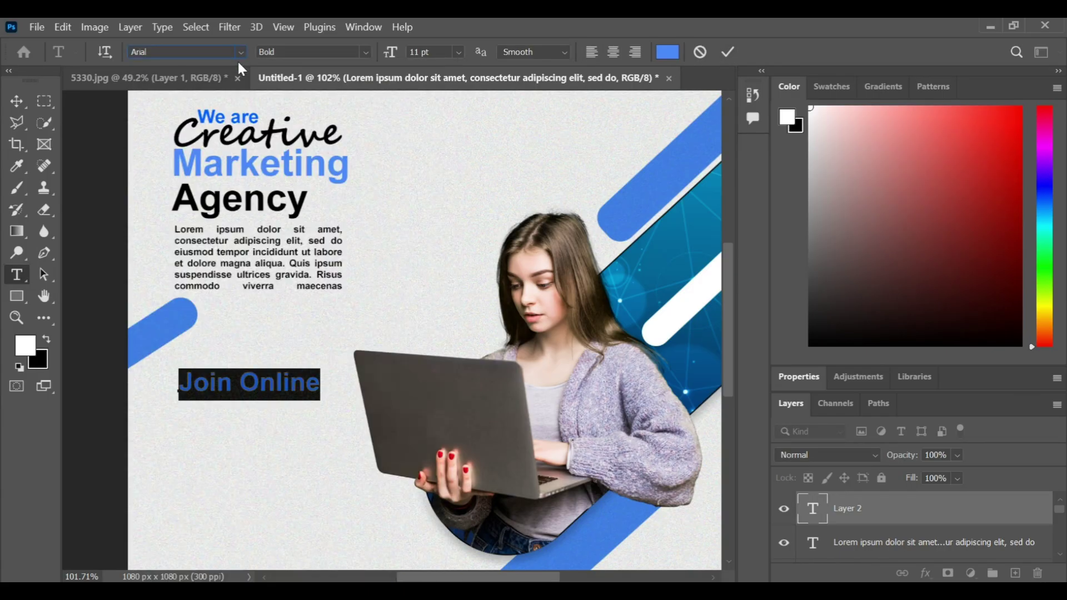
pyautogui.click(240, 51)
pyautogui.click(245, 107)
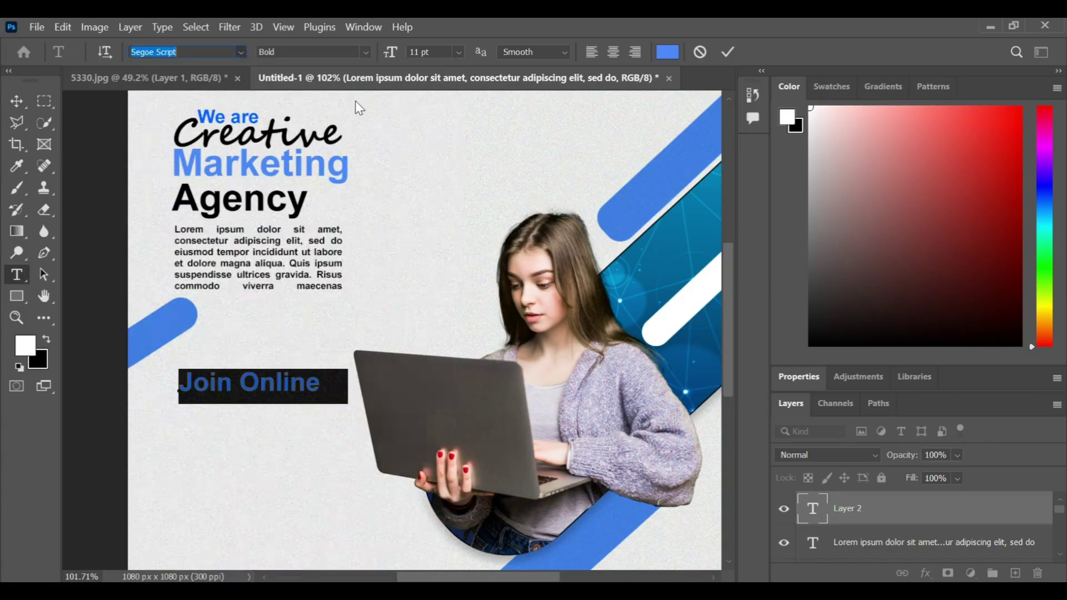
pyautogui.click(728, 52)
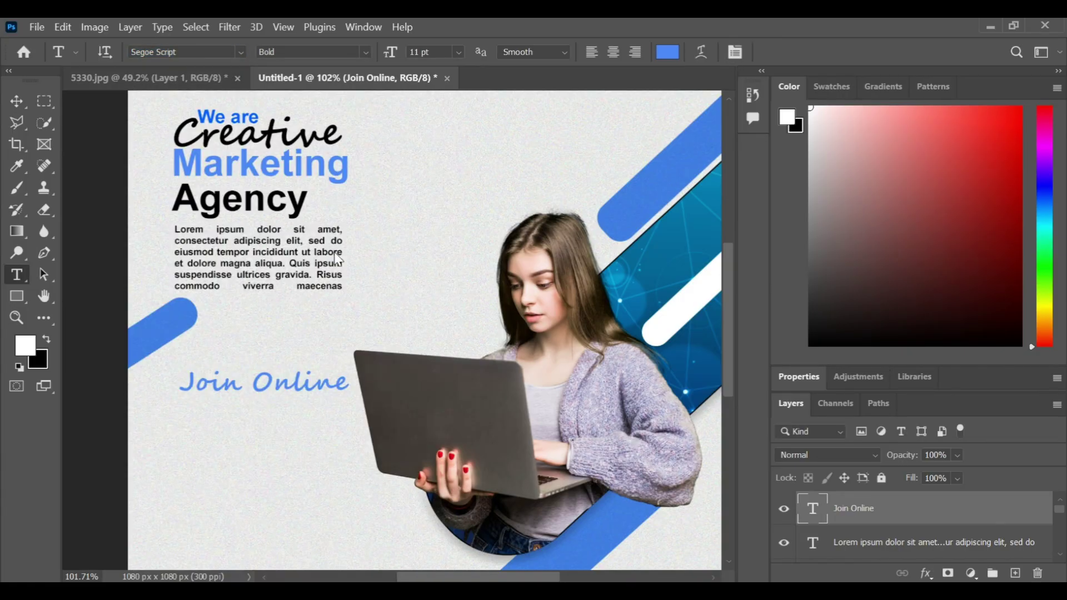
# Move "Join Online" slightly up and left so it lines up with the paragraph above
pyautogui.scroll(-3, 290, 258)
pyautogui.moveTo(284, 309); pyautogui.dragTo(281, 314)
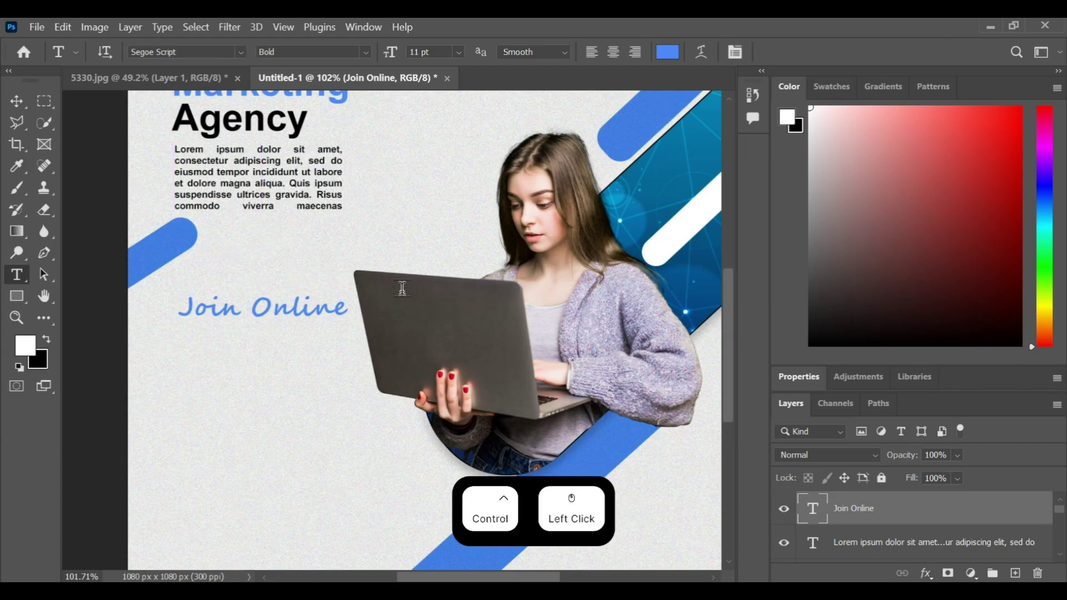
pyautogui.scroll(-2, 289, 295)
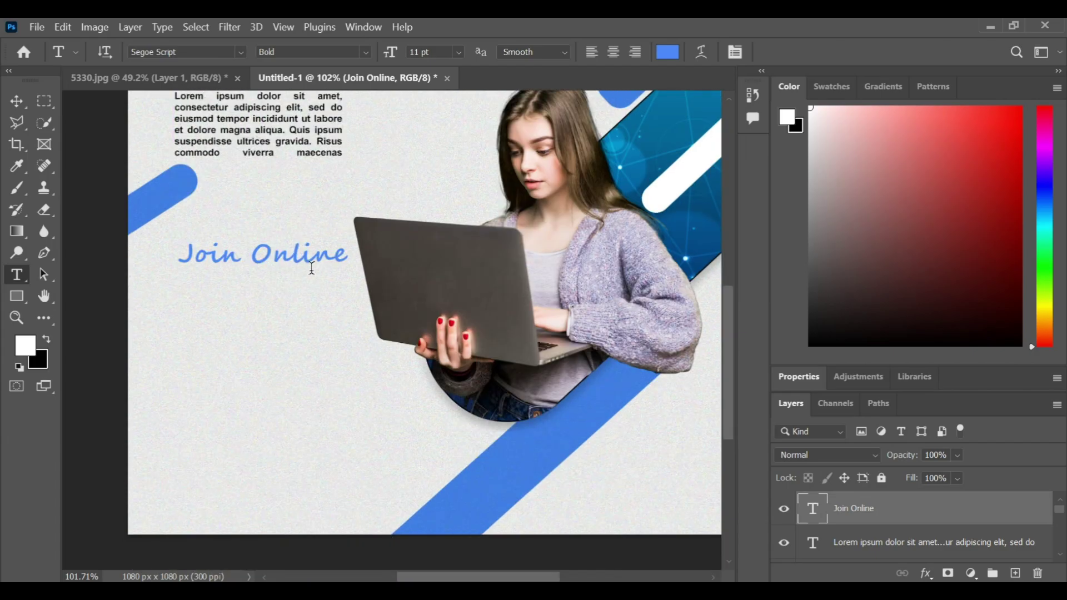
pyautogui.moveTo(293, 259); pyautogui.dragTo(281, 239)
# Add a black 6 pt text layer reading "Training session" beneath "Join Online"
pyautogui.click(196, 256)
pyautogui.click(459, 52)
pyautogui.click(440, 89)
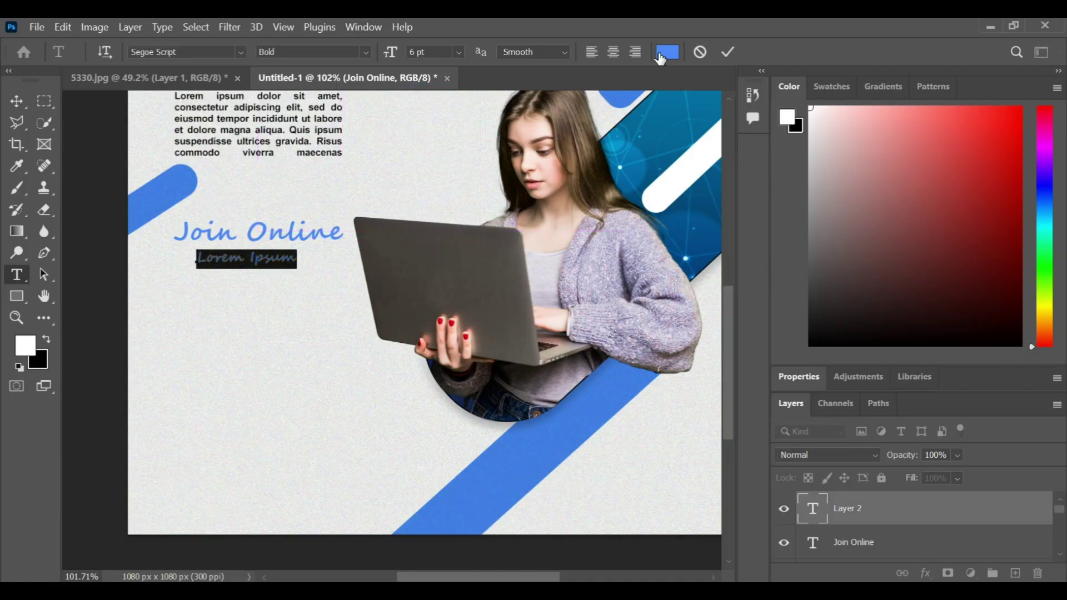
pyautogui.click(661, 55)
pyautogui.click(629, 281)
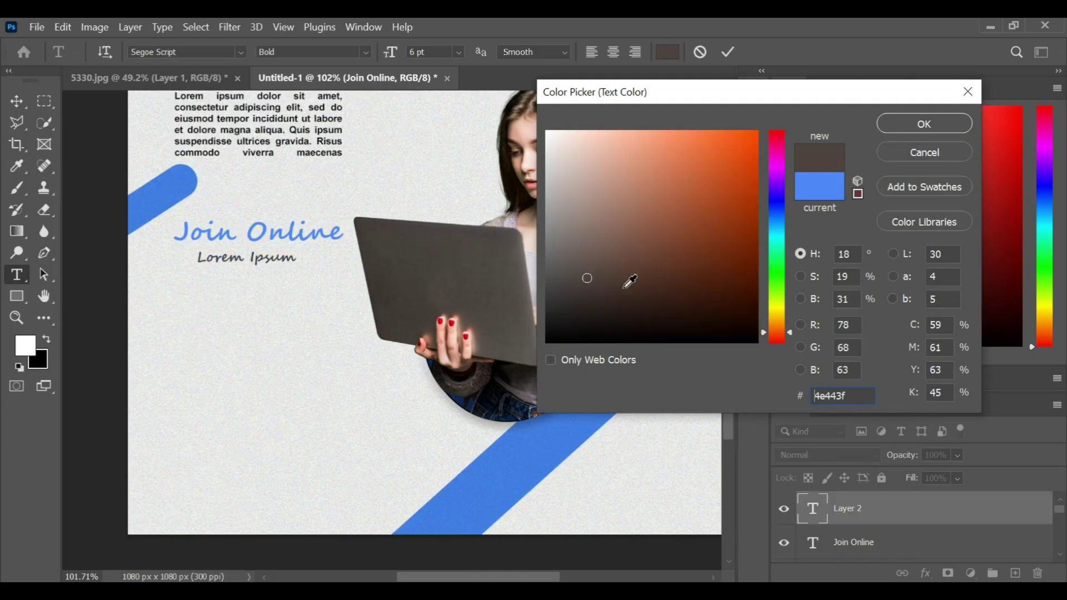
pyautogui.click(556, 338)
pyautogui.click(903, 125)
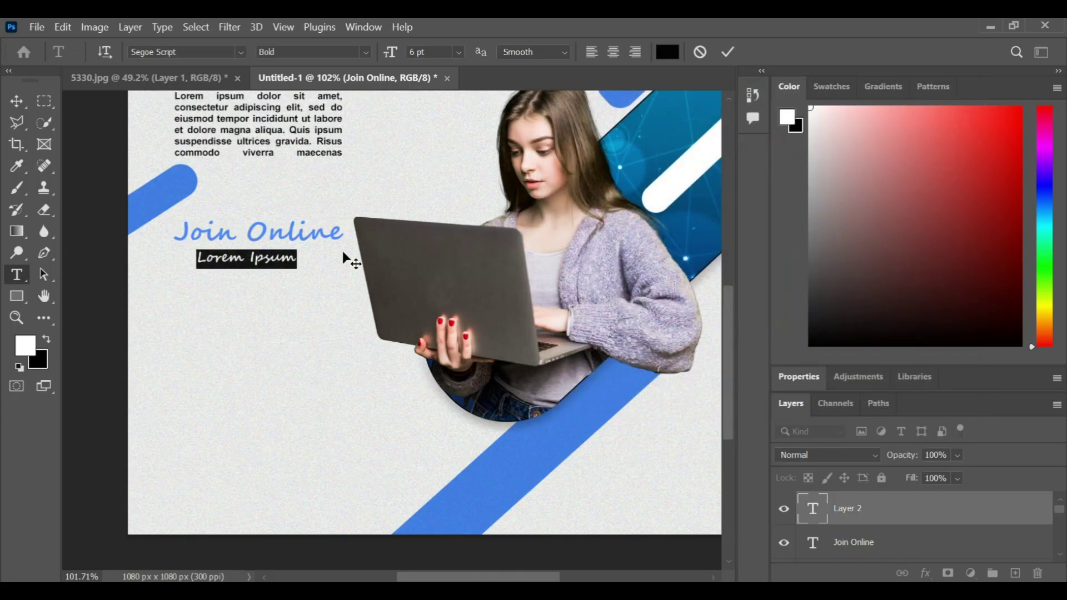
pyautogui.write('Training')
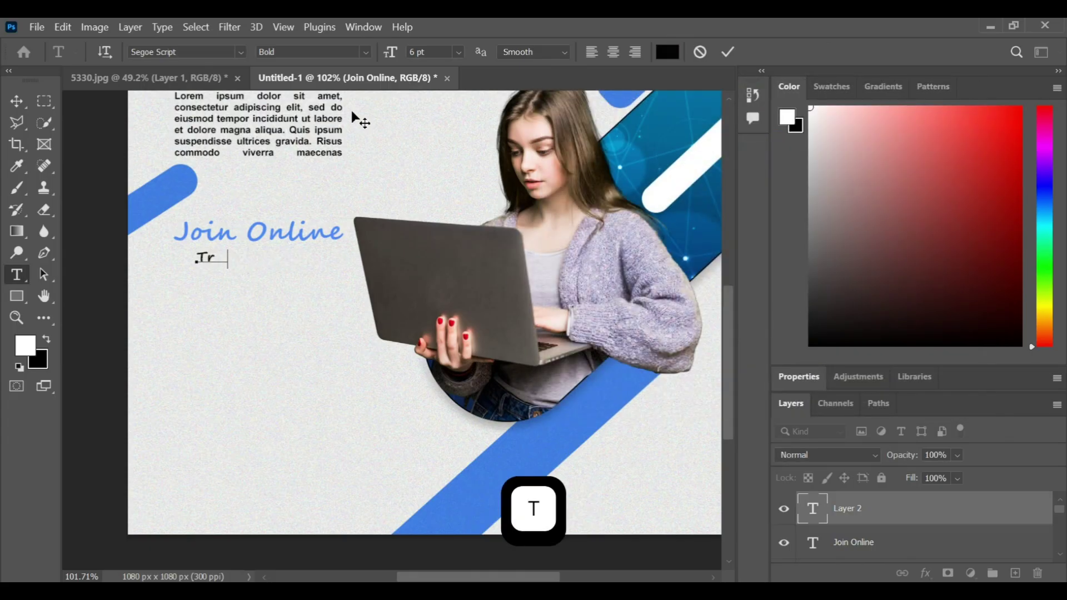
pyautogui.write('session')
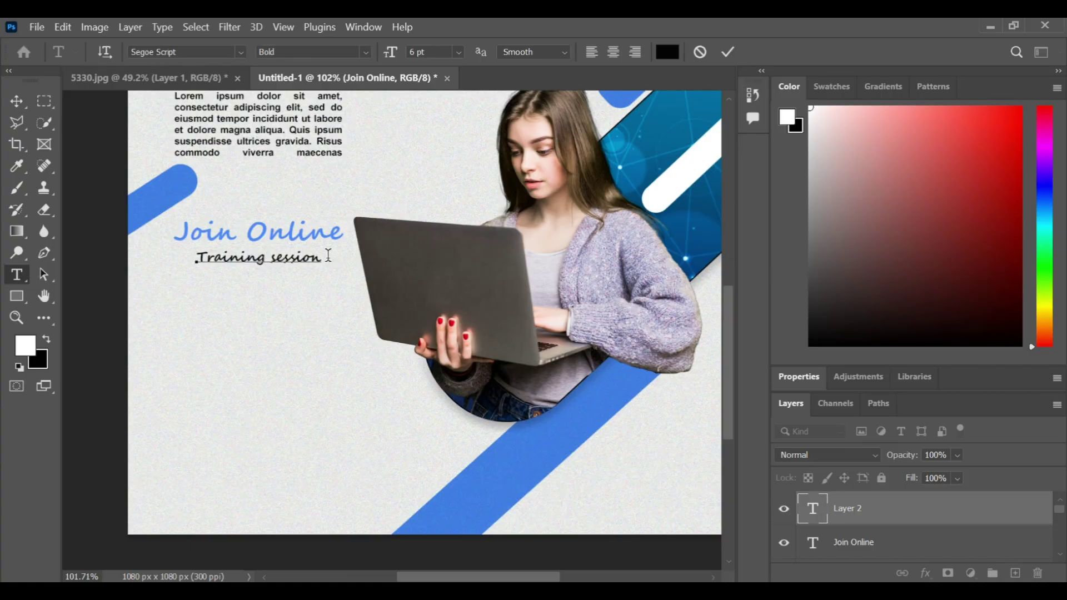
# Set the "Training session" text to Arial Regular and commit it
pyautogui.moveTo(329, 255); pyautogui.dragTo(205, 264)
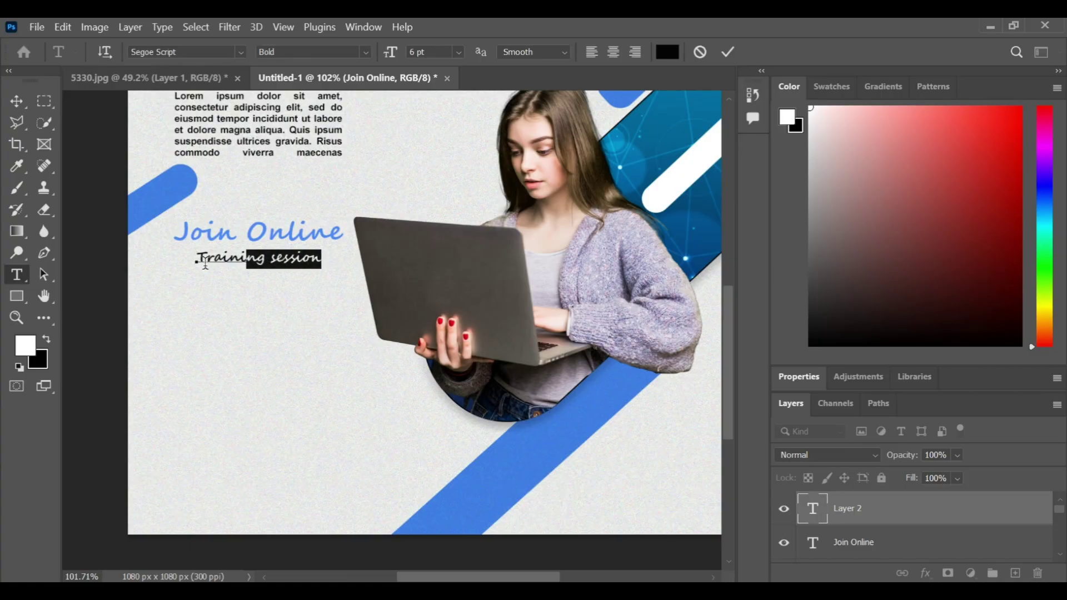
pyautogui.click(238, 51)
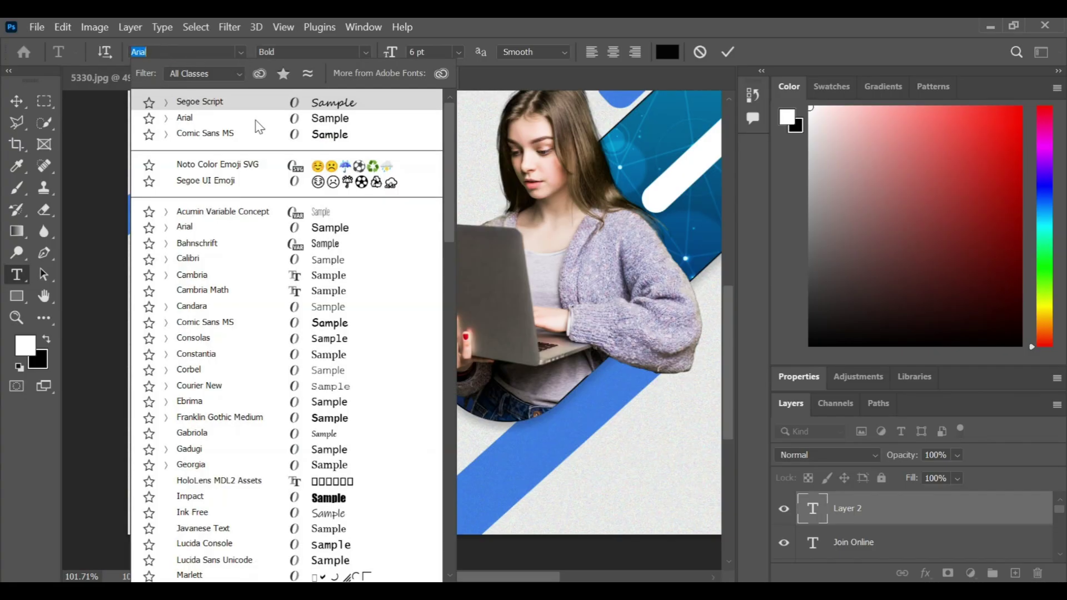
pyautogui.click(244, 113)
pyautogui.click(366, 52)
pyautogui.click(355, 65)
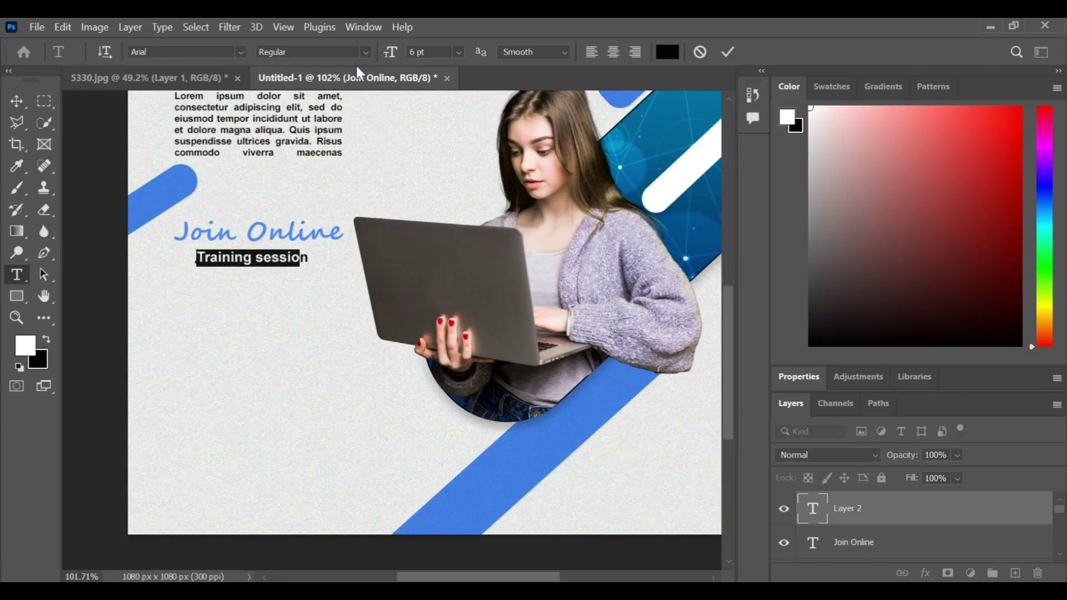
pyautogui.click(728, 52)
# Set the font size of "Training session" to 7 pt
pyautogui.scroll(3, 447, 204)
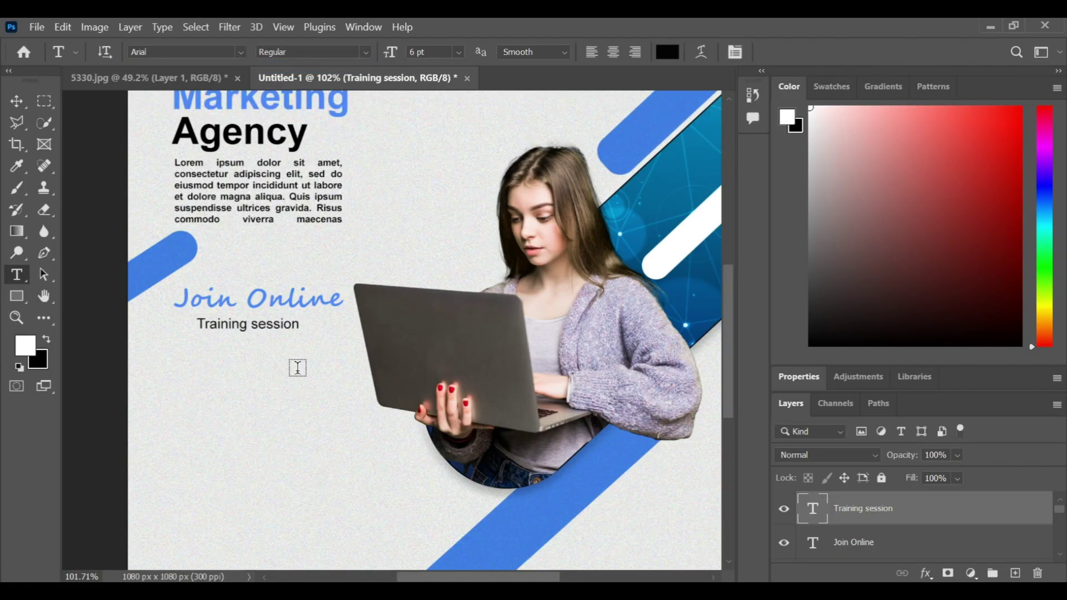
pyautogui.scroll(-3, 257, 336)
pyautogui.scroll(1, 226, 307)
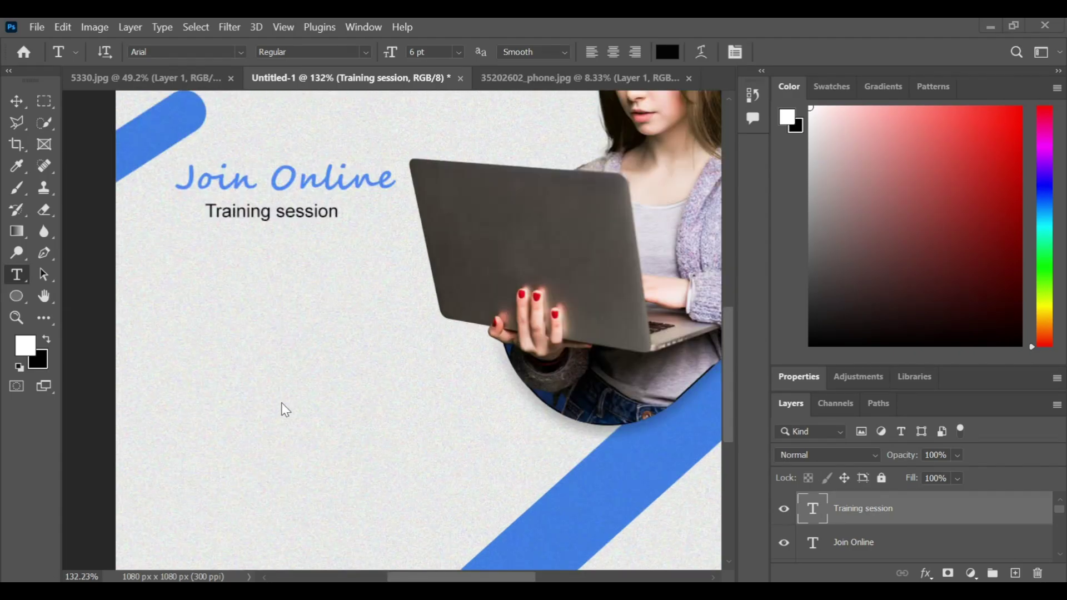
pyautogui.click(458, 52)
pyautogui.click(412, 52)
pyautogui.write('5')
pyautogui.press('Return')
pyautogui.scroll(-1, 420, 85)
pyautogui.press('Up')
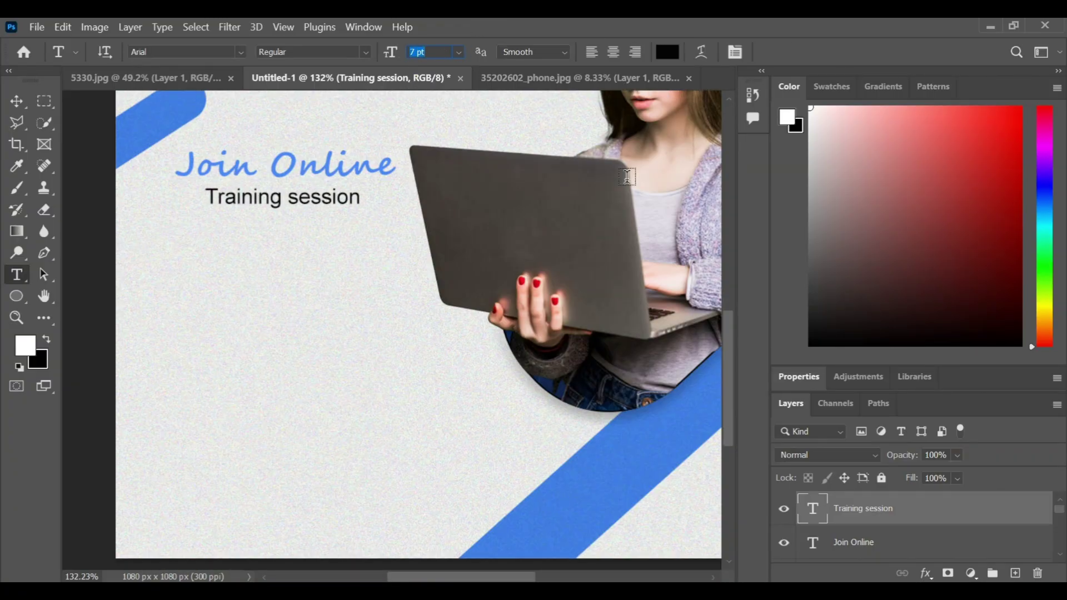
# Add a 4 pt placeholder text box beneath "Training session" and replace its first word with "Date:"
pyautogui.moveTo(204, 222); pyautogui.dragTo(362, 254)
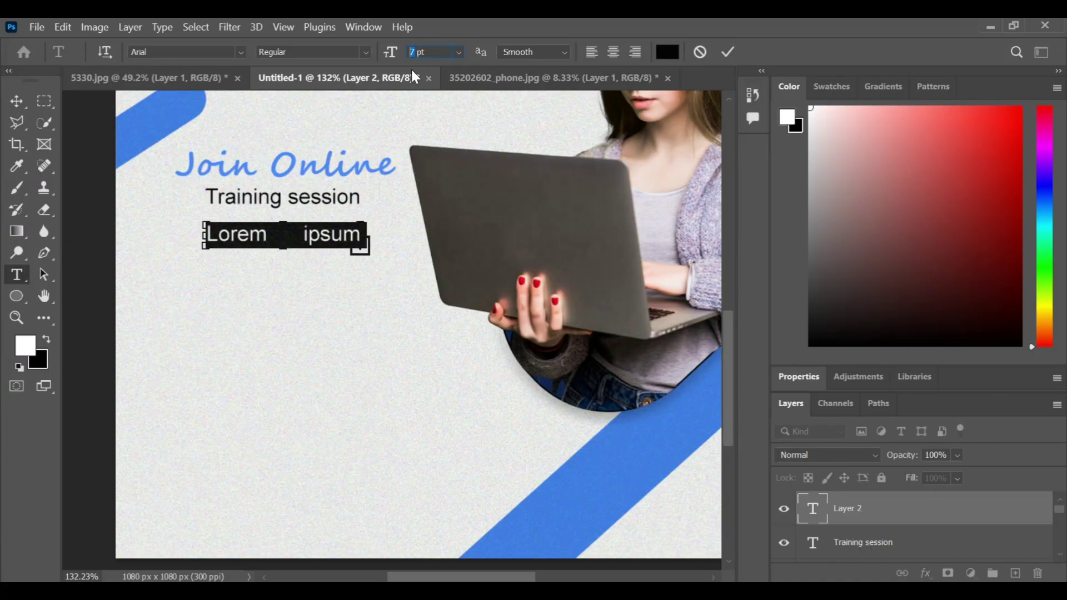
pyautogui.press('Down')
pyautogui.press('Down')
pyautogui.press('Down')
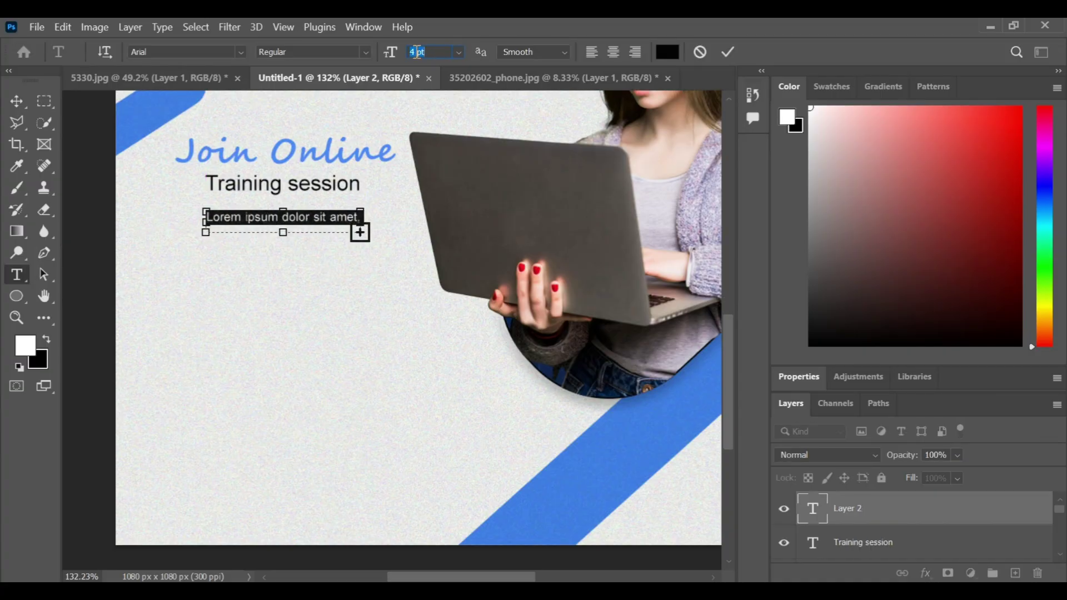
pyautogui.click(247, 225)
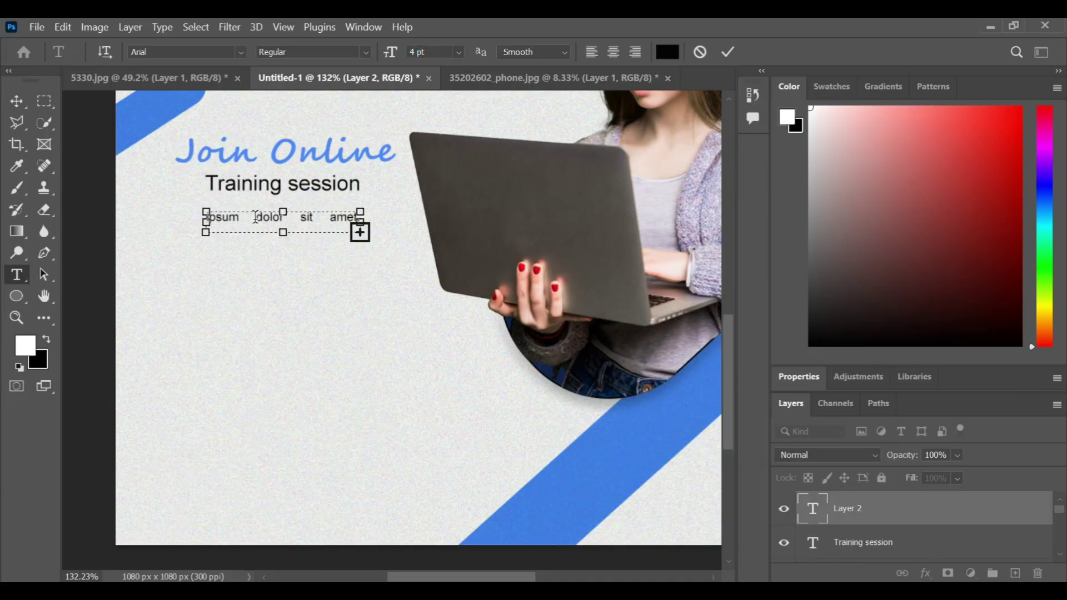
pyautogui.write('Date:')
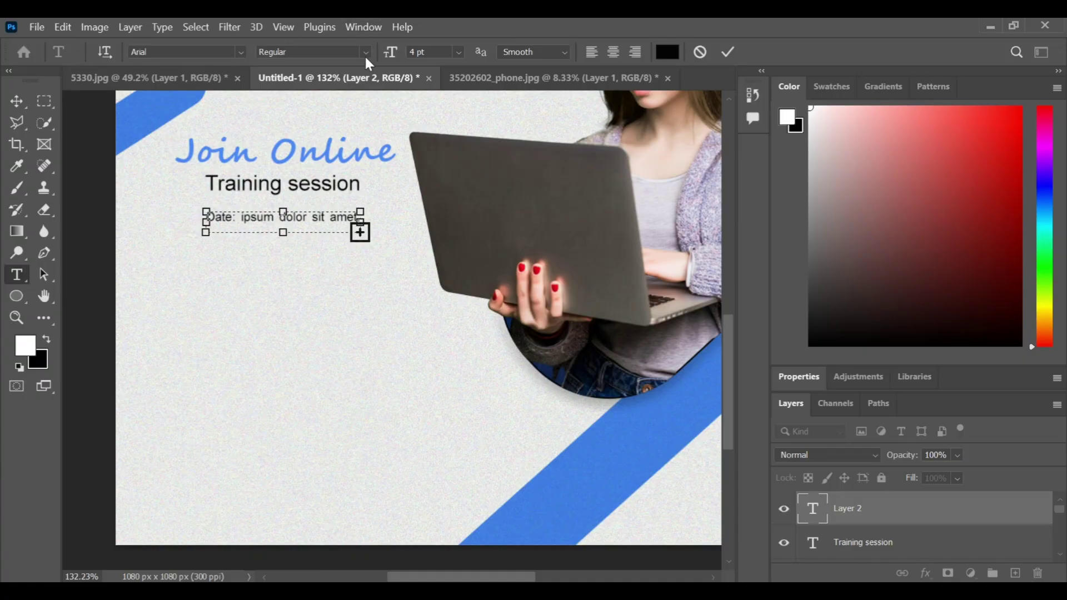
# Set the whole "Date:" text line to Arial Bold and commit it
pyautogui.moveTo(355, 216); pyautogui.dragTo(190, 216)
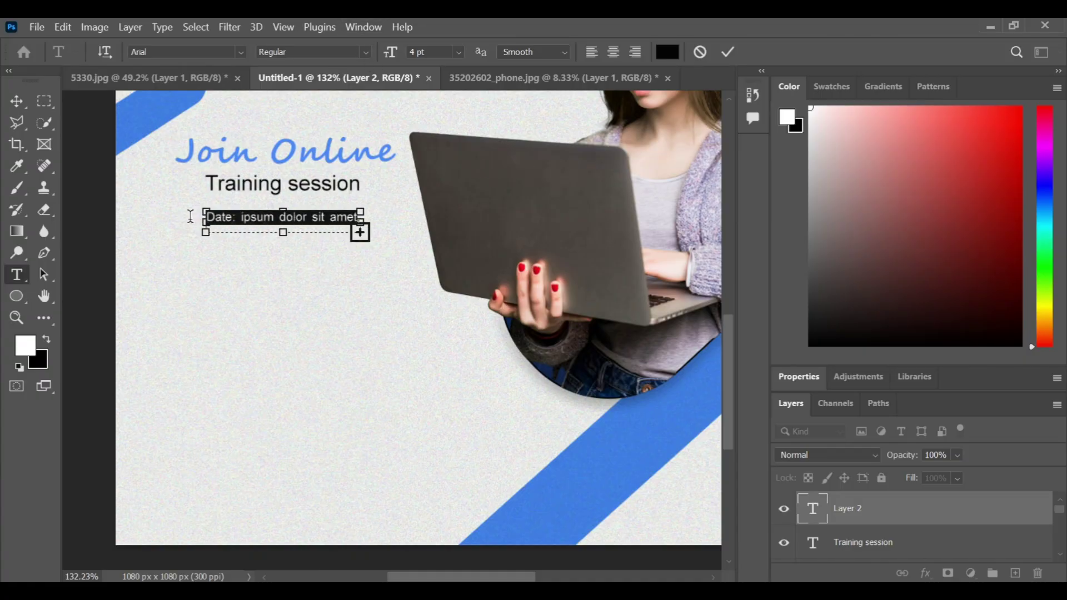
pyautogui.click(365, 51)
pyautogui.click(336, 90)
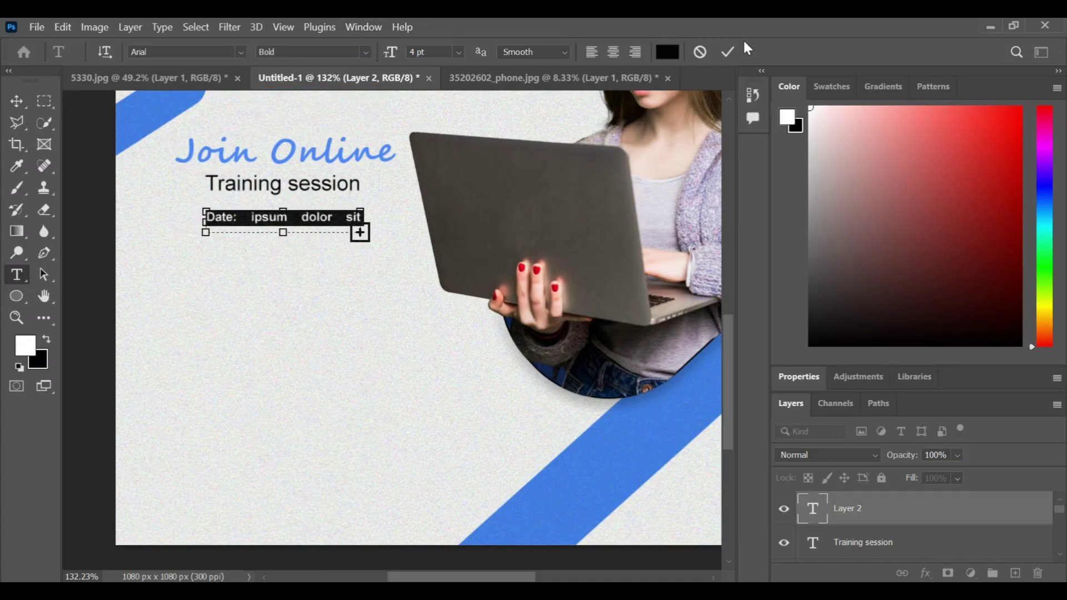
pyautogui.click(352, 216)
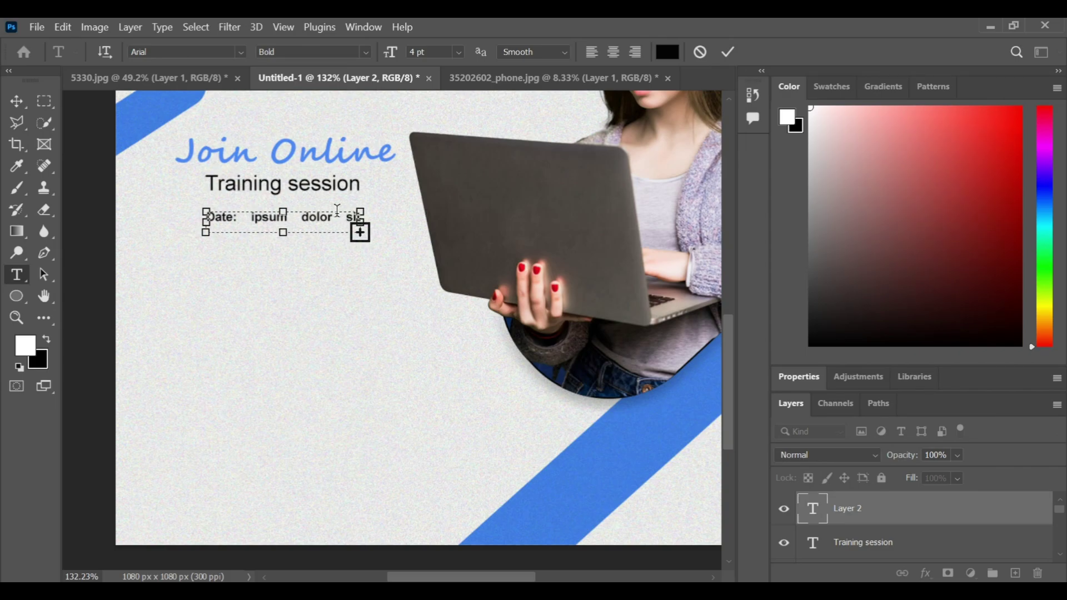
pyautogui.hotkey('shift', 'Return')
pyautogui.hotkey('ctrl', 'z')
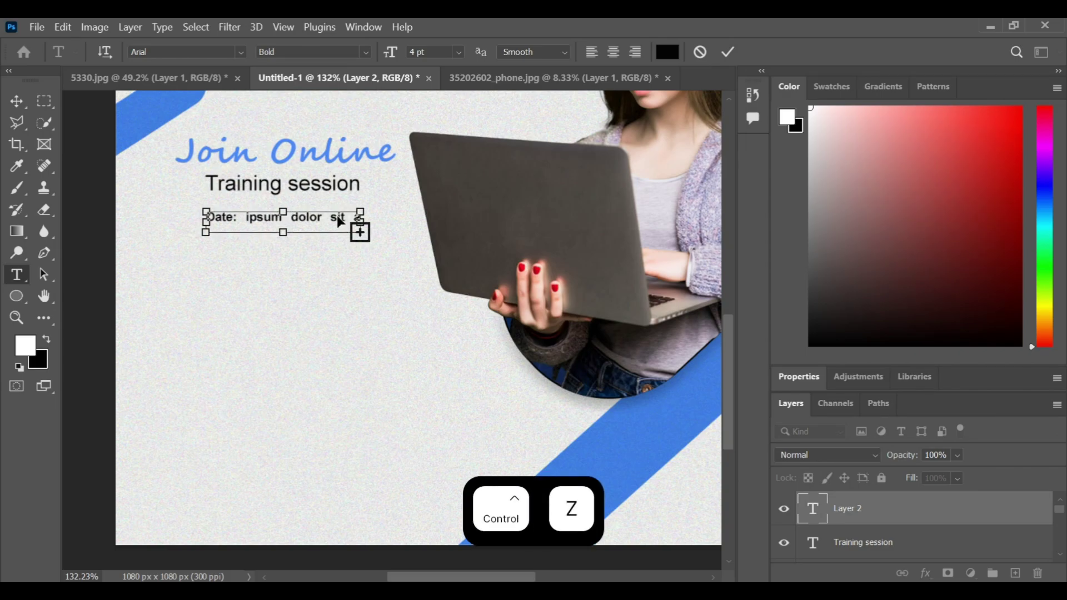
pyautogui.click(725, 50)
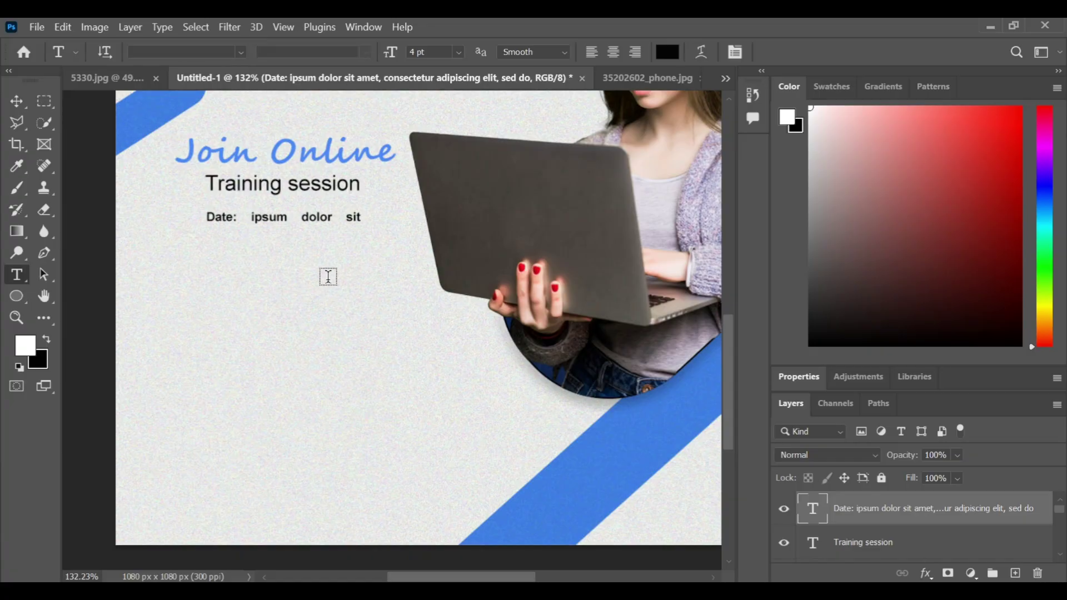
# Move the "Date:" line up under "Training session" and duplicate it just below, changing the copy's label to "Time:"
pyautogui.moveTo(269, 227)
pyautogui.keyDown('ctrl'); pyautogui.mouseDown()
pyautogui.moveTo(267, 201)
pyautogui.moveTo(268, 225)
pyautogui.mouseUp(); pyautogui.keyUp('ctrl')
pyautogui.press('v')
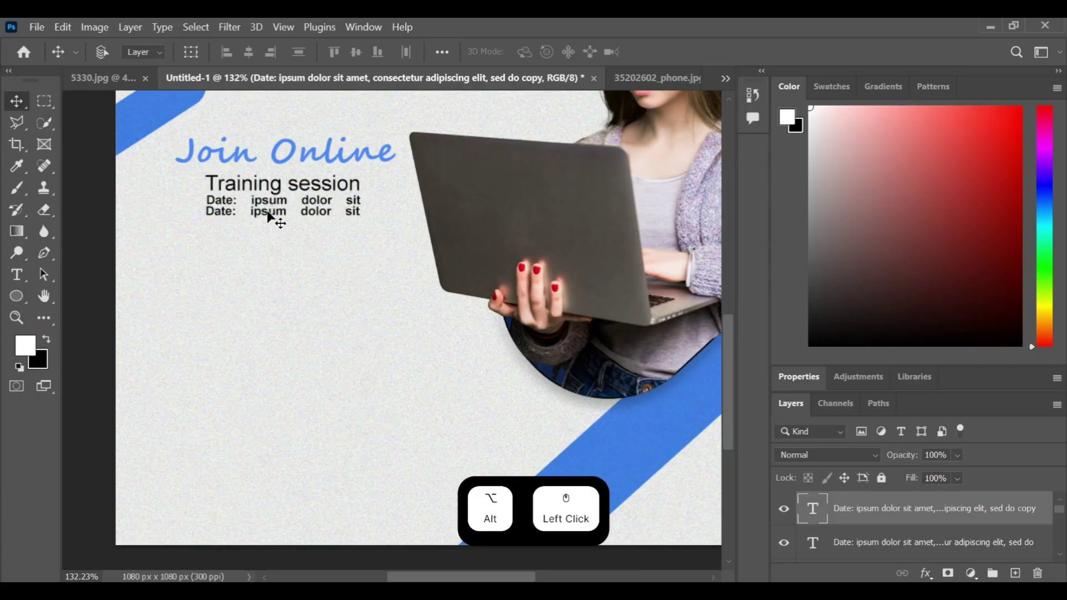
pyautogui.press('t')
pyautogui.click(219, 212)
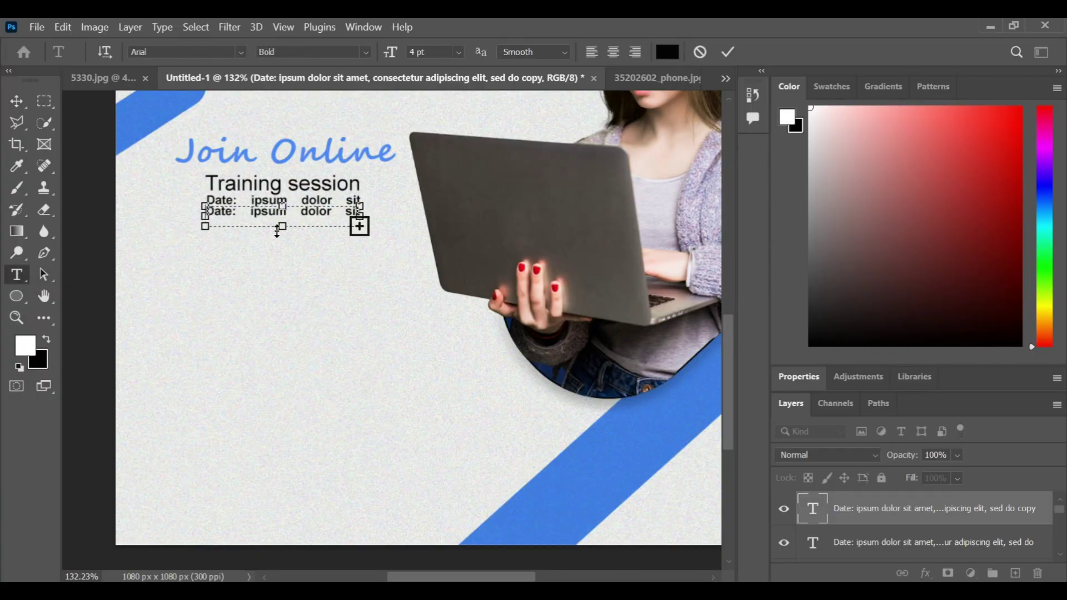
pyautogui.hotkey('shift', 't')
pyautogui.write('ime')
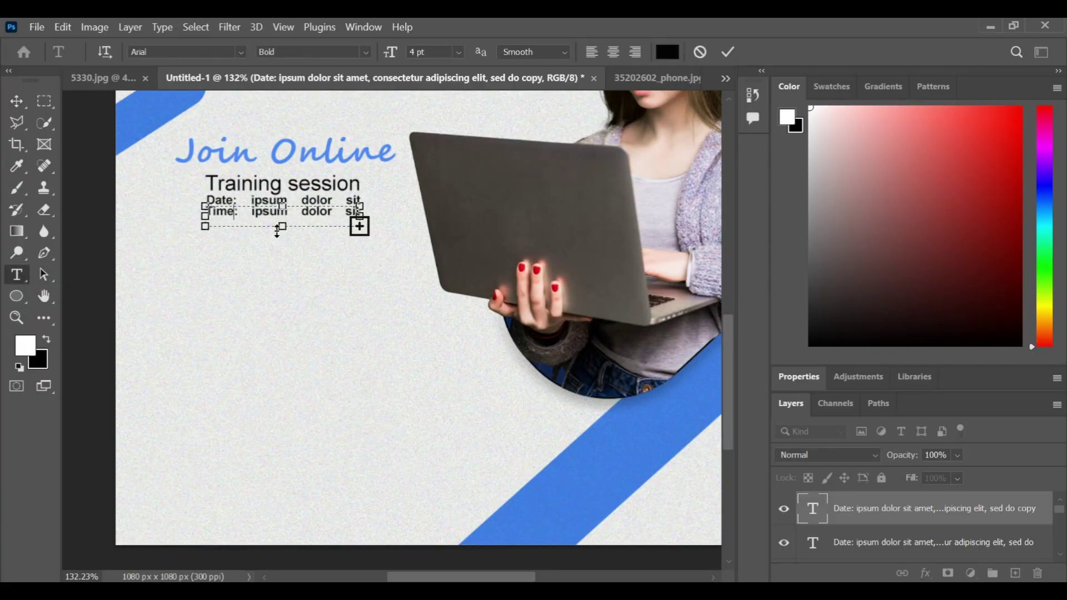
pyautogui.click(727, 51)
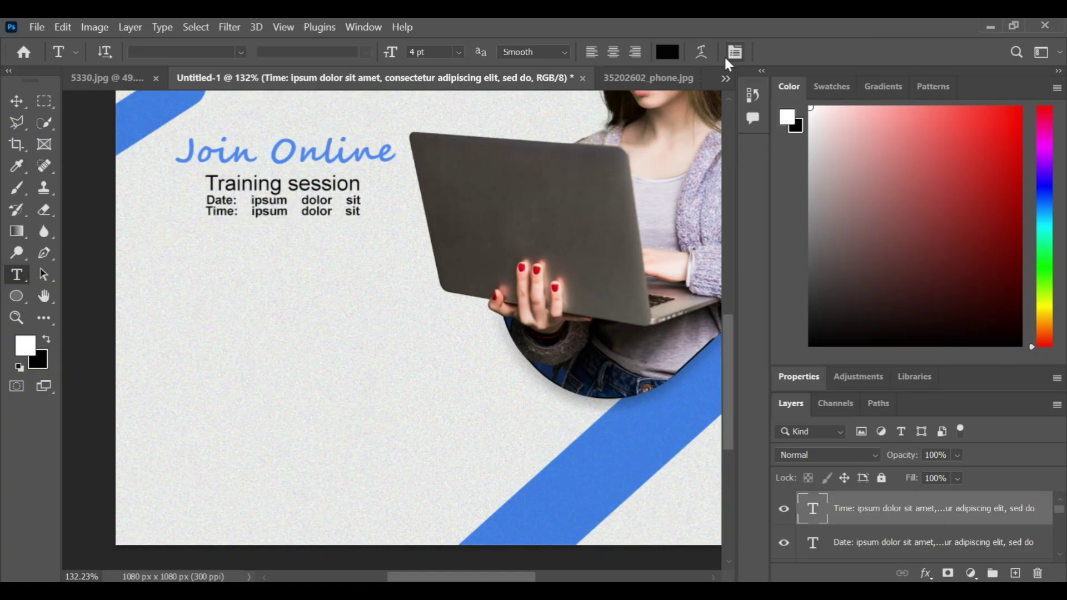
# Draw a black circle about 33 px in diameter beneath the "Time:" line
pyautogui.scroll(-2, 293, 326)
pyautogui.scroll(2, 293, 325)
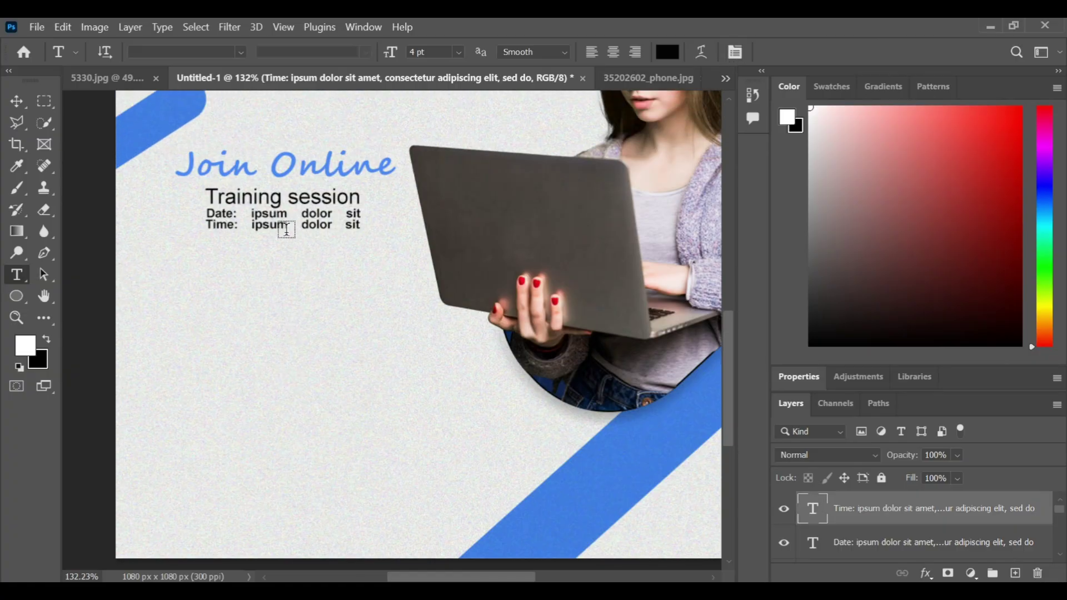
pyautogui.click(261, 227)
pyautogui.click(16, 297)
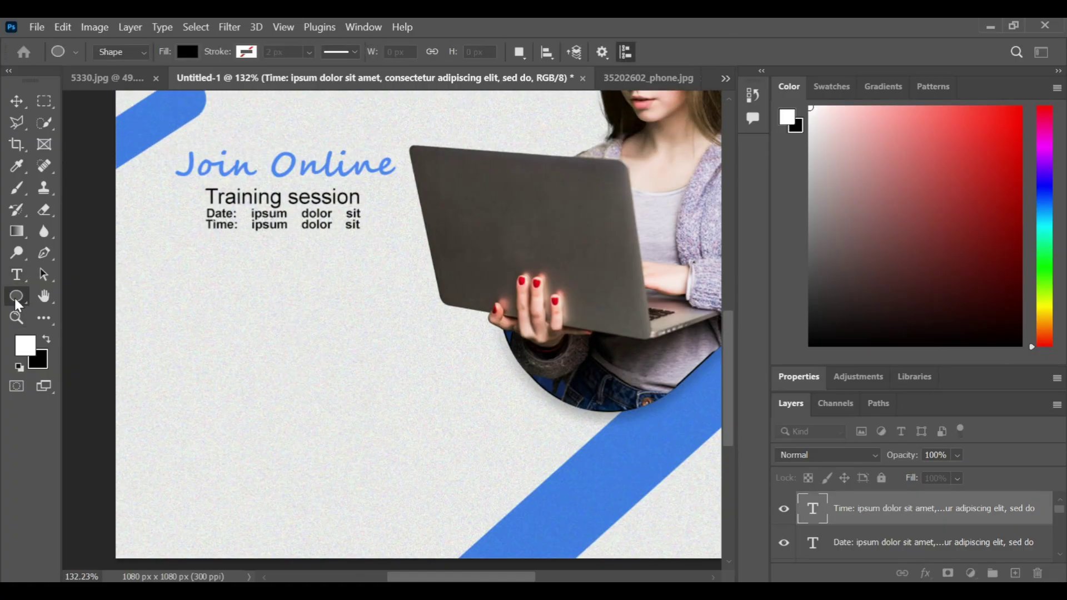
pyautogui.scroll(4, 235, 280)
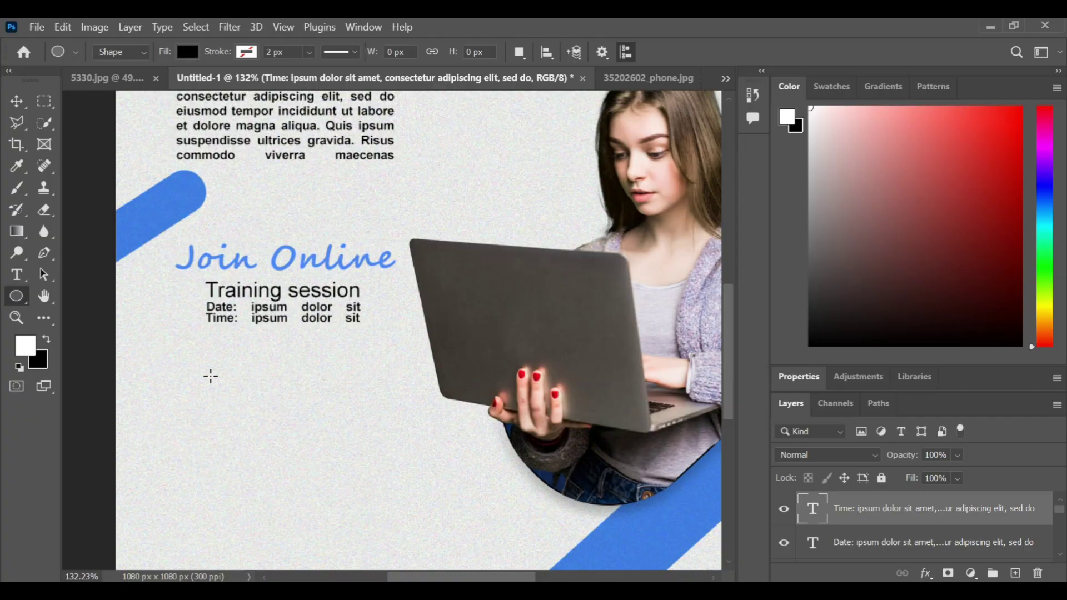
pyautogui.scroll(-2, 210, 374)
pyautogui.moveTo(206, 335)
pyautogui.mouseDown()
pyautogui.moveTo(234, 369)
pyautogui.moveTo(229, 360)
pyautogui.mouseUp()
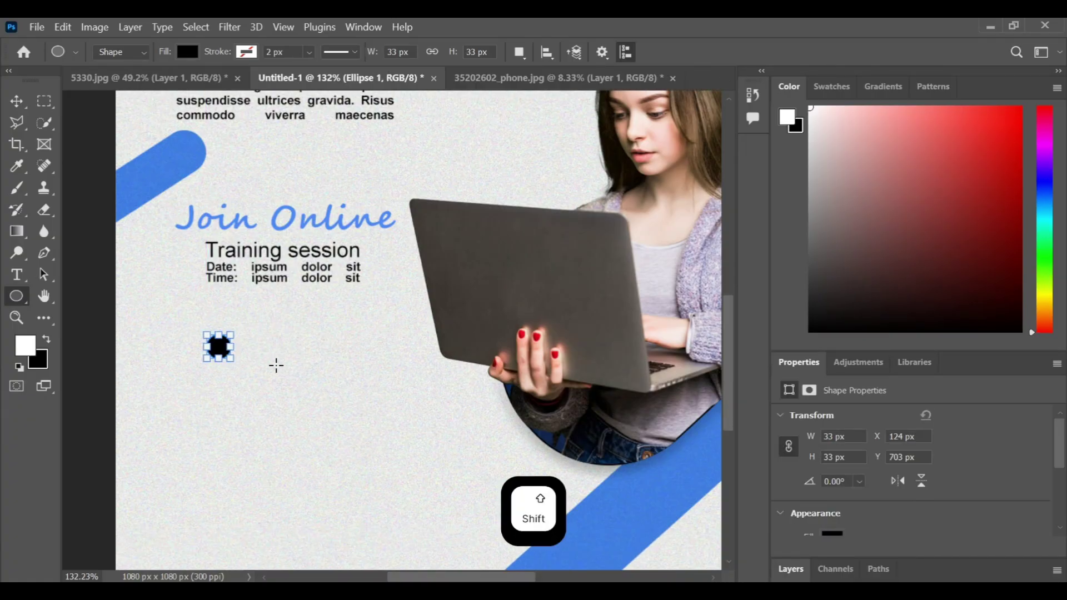
# Set the black circle's layer to Multiply blending at 74% opacity
pyautogui.click(791, 569)
pyautogui.click(827, 455)
pyautogui.click(795, 361)
pyautogui.moveTo(957, 455); pyautogui.dragTo(984, 433)
# Duplicate the dark circle twice to form an evenly spaced row of three and move the circles up under the "Time:" line
pyautogui.press('v')
pyautogui.press('ctrl')
pyautogui.moveTo(224, 353); pyautogui.dragTo(337, 339)
pyautogui.moveTo(270, 340)
pyautogui.mouseDown()
pyautogui.moveTo(297, 341)
pyautogui.moveTo(277, 341)
pyautogui.mouseUp()
pyautogui.hotkey('ctrl', 'z')
pyautogui.scroll(-1, 278, 371)
pyautogui.scroll(-1, 278, 372)
pyautogui.moveTo(278, 248); pyautogui.dragTo(278, 224)
pyautogui.moveTo(337, 248); pyautogui.dragTo(334, 224)
# Duplicate the first dark circle below the row and recolour the copy bright blue
pyautogui.moveTo(218, 244); pyautogui.dragTo(218, 295)
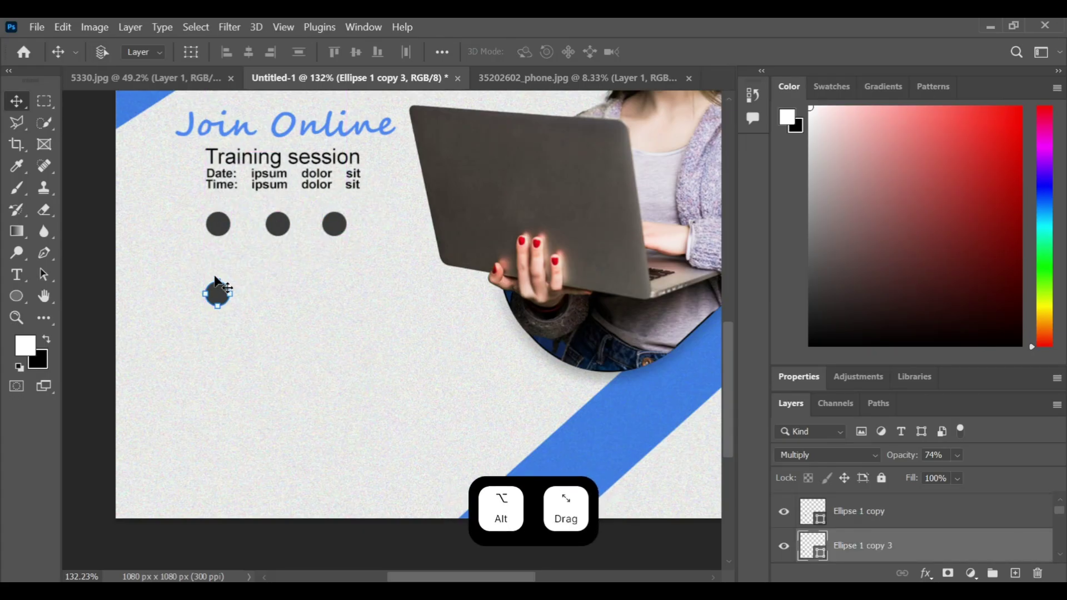
pyautogui.scroll(3, 223, 278)
pyautogui.scroll(-2, 212, 222)
pyautogui.hotkey('ctrl', 't')
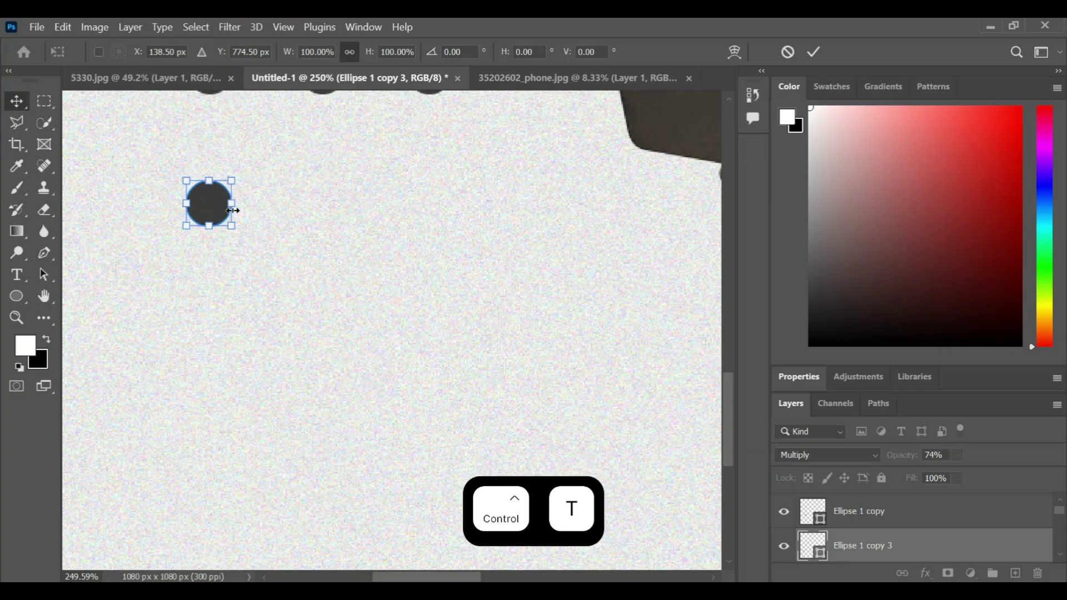
pyautogui.doubleClick(813, 546)
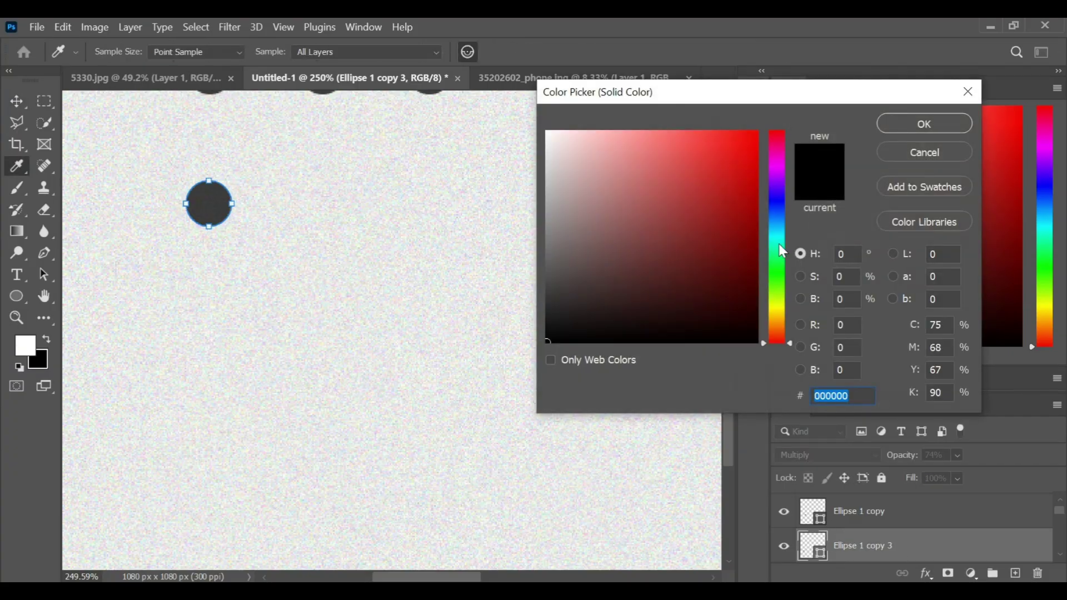
pyautogui.write('3fa0c9')
pyautogui.moveTo(777, 223); pyautogui.dragTo(777, 208)
pyautogui.moveTo(726, 153); pyautogui.dragTo(759, 172)
pyautogui.click(902, 133)
pyautogui.click(28, 296)
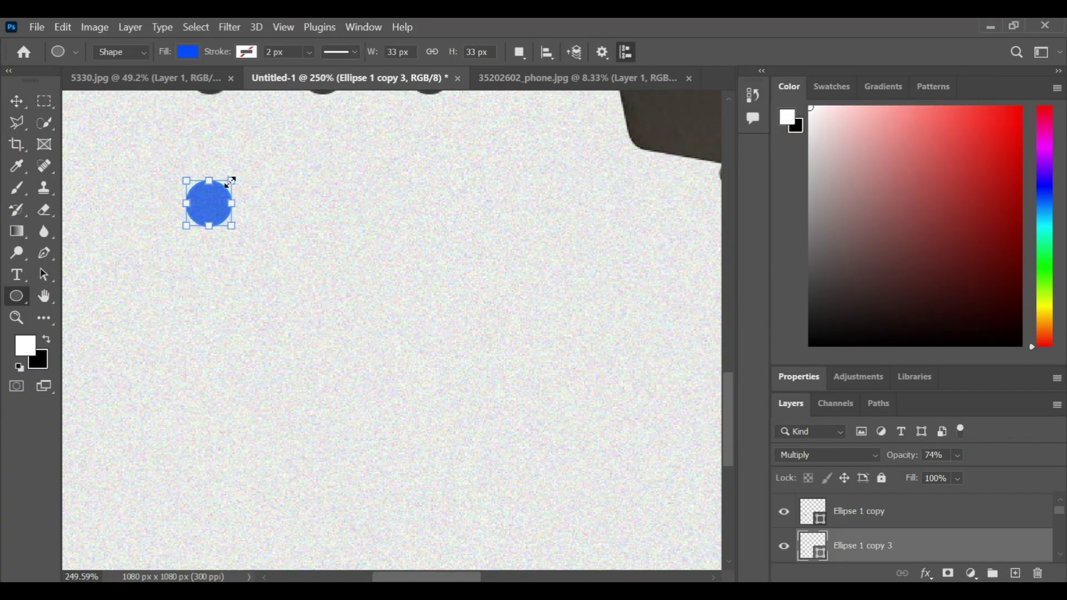
# Shrink the blue circle and duplicate it twice straight down to form a column of three bullets
pyautogui.moveTo(231, 181); pyautogui.dragTo(204, 290)
pyautogui.press('v')
pyautogui.moveTo(200, 301); pyautogui.dragTo(202, 383)
pyautogui.scroll(-4, 345, 336)
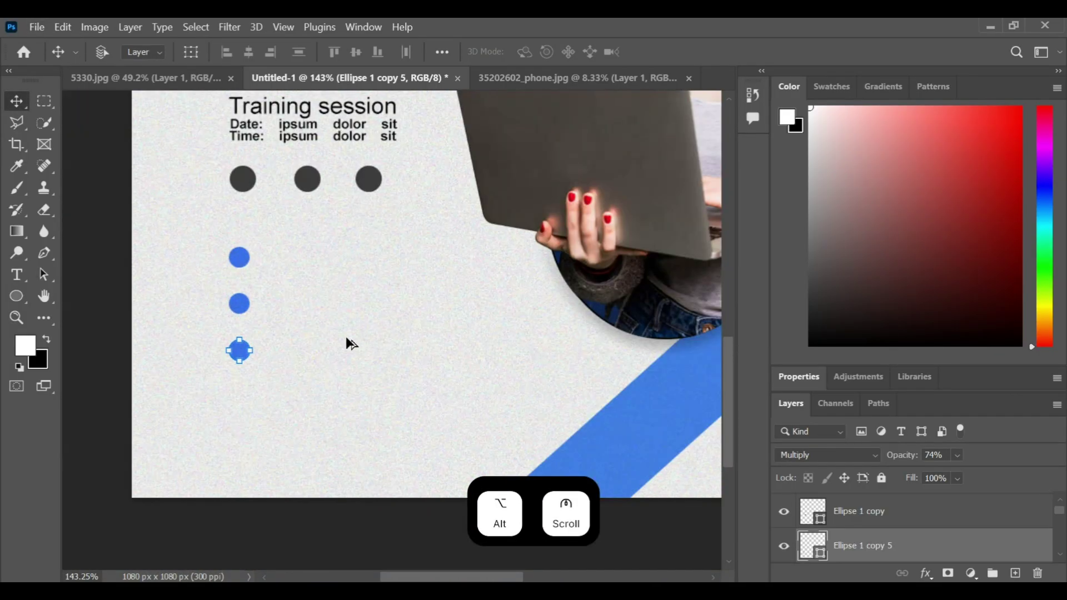
# Add a 4 pt Arial Regular text layer reading "Digital Marketing" beside the first blue bullet
pyautogui.scroll(3, 272, 243)
pyautogui.click(17, 275)
pyautogui.click(236, 252)
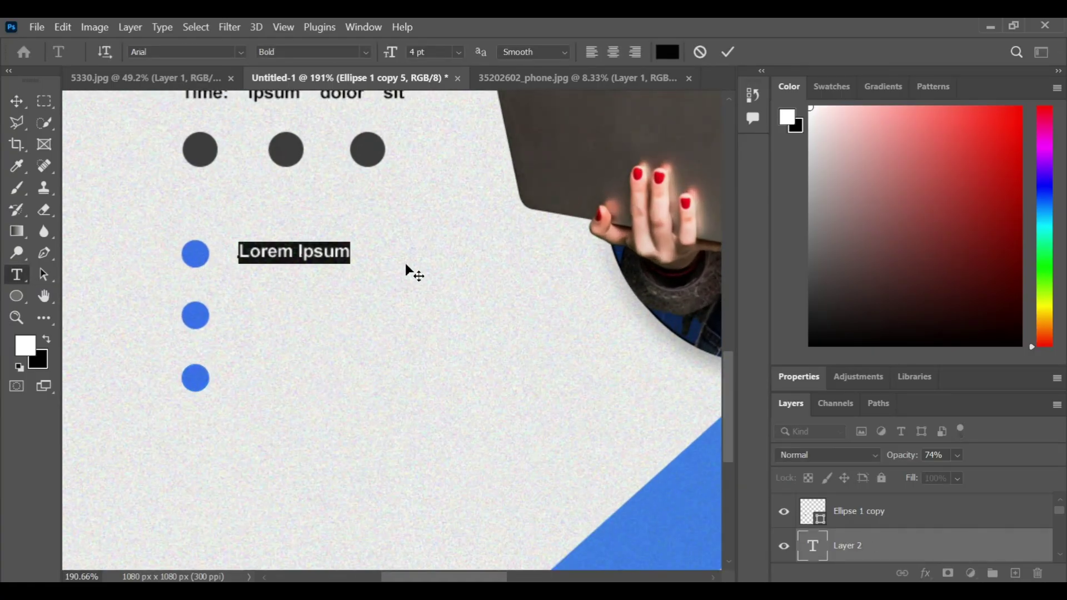
pyautogui.press('BackSpace')
pyautogui.write('Di')
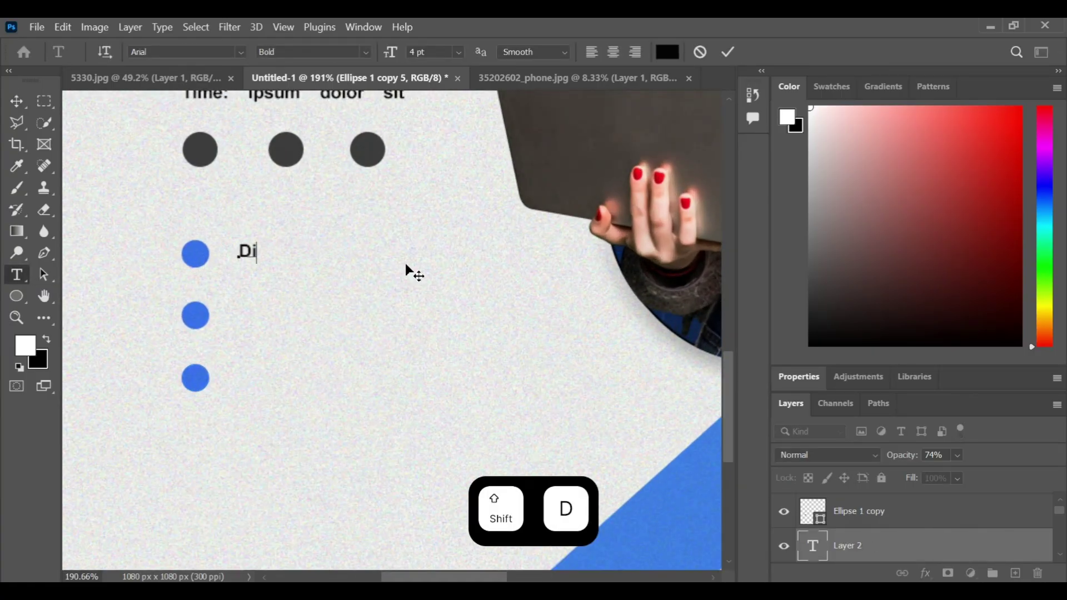
pyautogui.write('gital Marketing')
pyautogui.hotkey('ctrl', 'a')
pyautogui.click(348, 52)
pyautogui.click(347, 69)
pyautogui.click(23, 100)
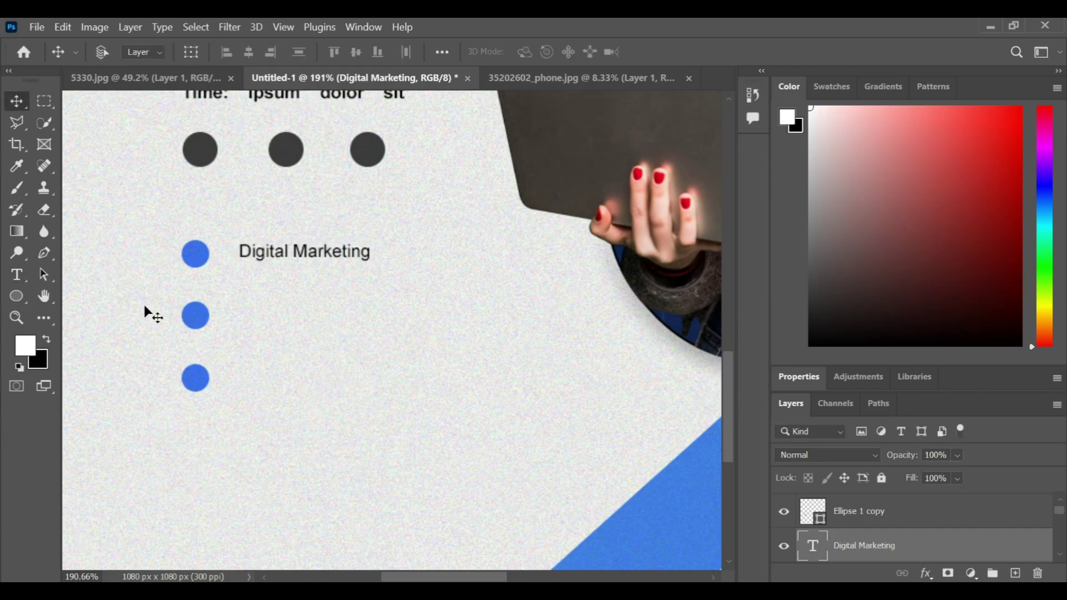
# Duplicate "Digital Marketing" beside the second and third blue bullets and align the copies with them
pyautogui.moveTo(304, 254); pyautogui.dragTo(301, 378)
pyautogui.hotkey('ctrl', 'z')
pyautogui.moveTo(291, 320); pyautogui.dragTo(297, 315)
pyautogui.moveTo(298, 381); pyautogui.dragTo(305, 381)
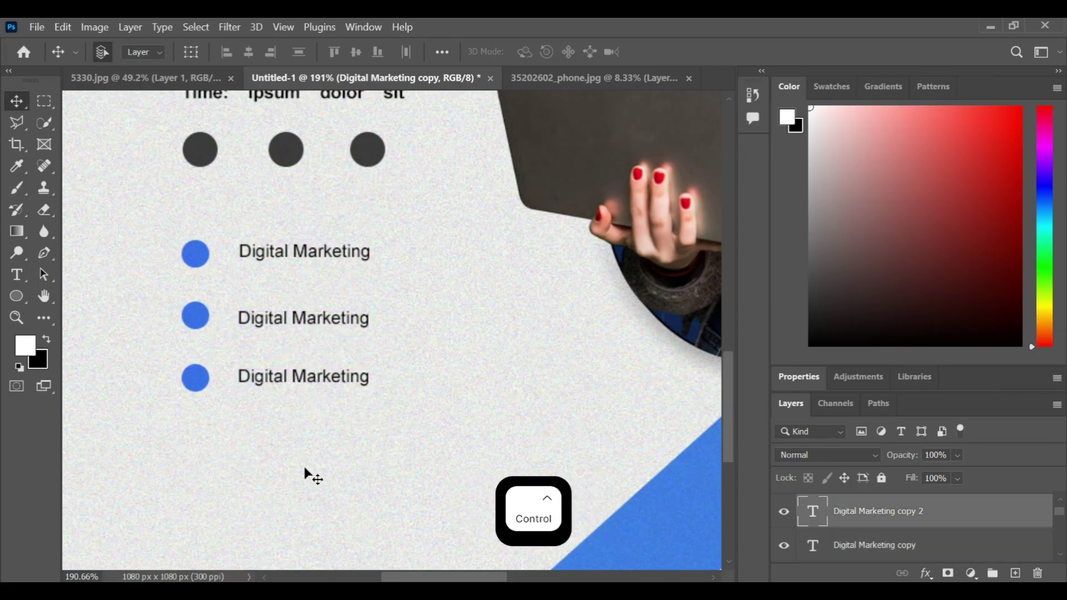
# Replace the text beside the second blue bullet with "Social media marketing" and commit it
pyautogui.press('t')
pyautogui.tripleClick(322, 309)
pyautogui.write('so')
pyautogui.press('BackSpace')
pyautogui.press('BackSpace')
pyautogui.write('Social media marke')
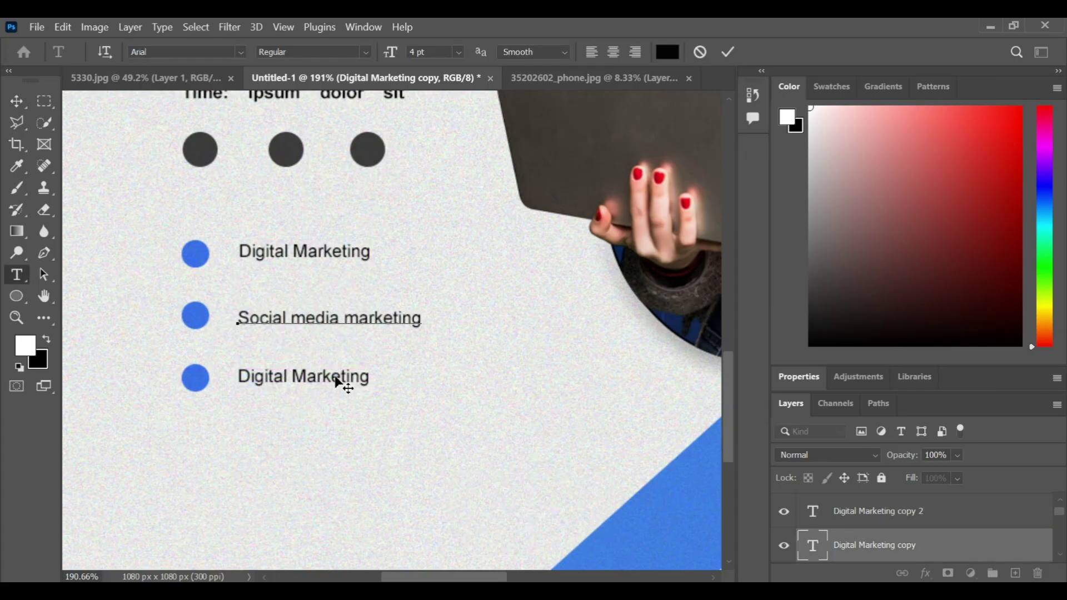
pyautogui.click(728, 52)
# Replace the text beside the third blue bullet with "Search engine optimisation" and commit it
pyautogui.click(322, 374)
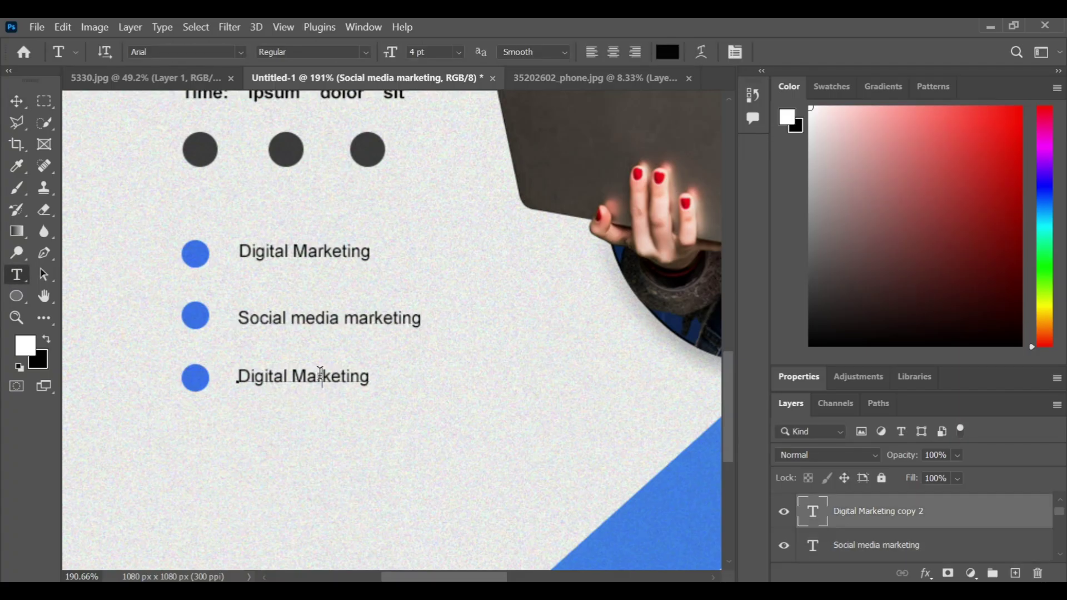
pyautogui.doubleClick(321, 374)
pyautogui.press('BackSpace')
pyautogui.press('BackSpace')
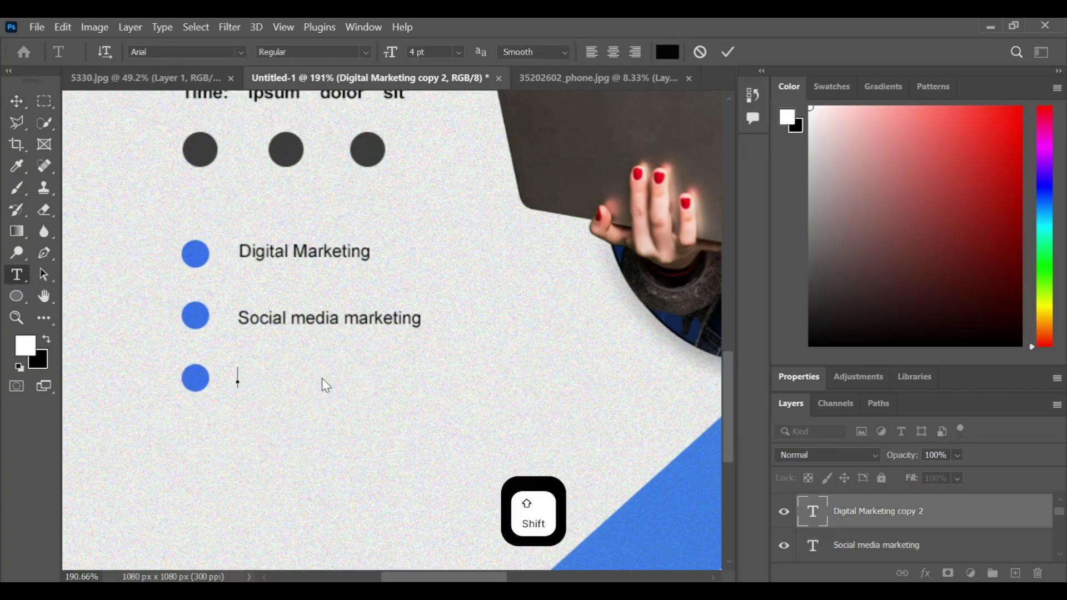
pyautogui.write('Search engine optimisation')
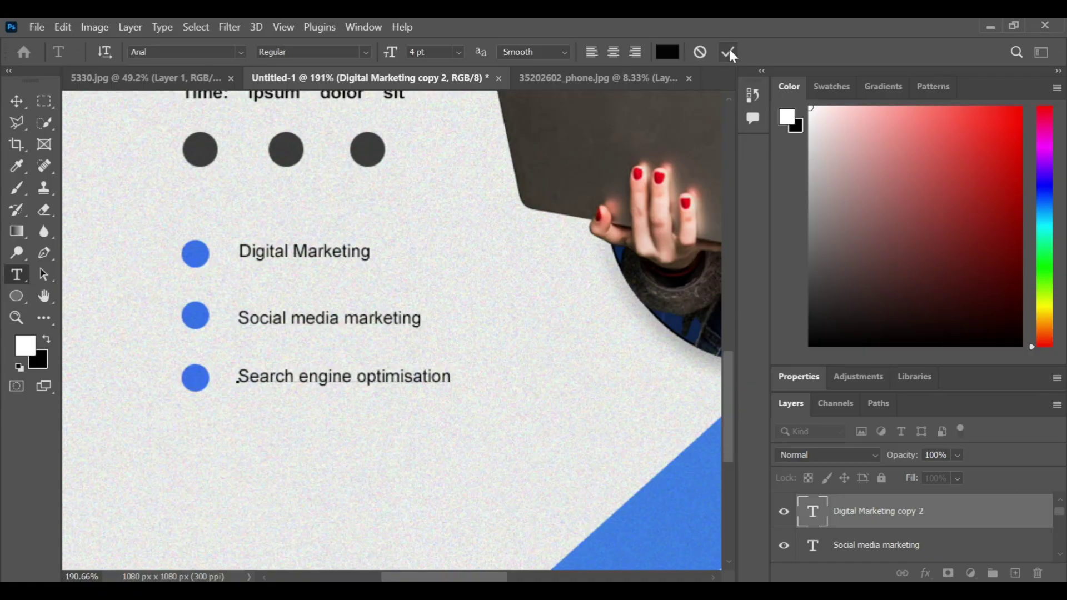
pyautogui.click(730, 52)
pyautogui.scroll(-5, 381, 339)
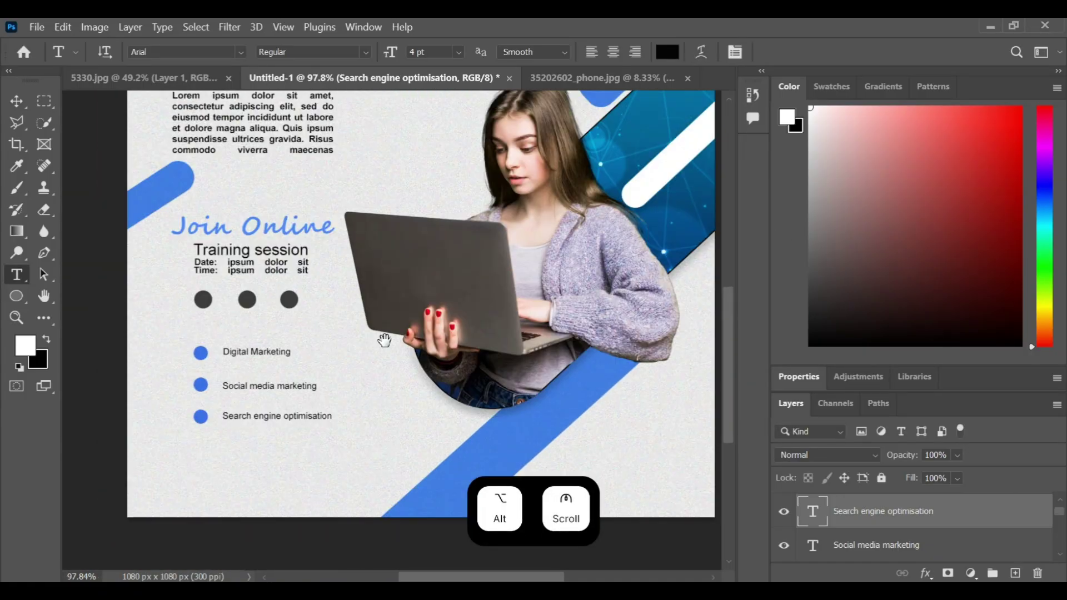
pyautogui.scroll(4, 239, 422)
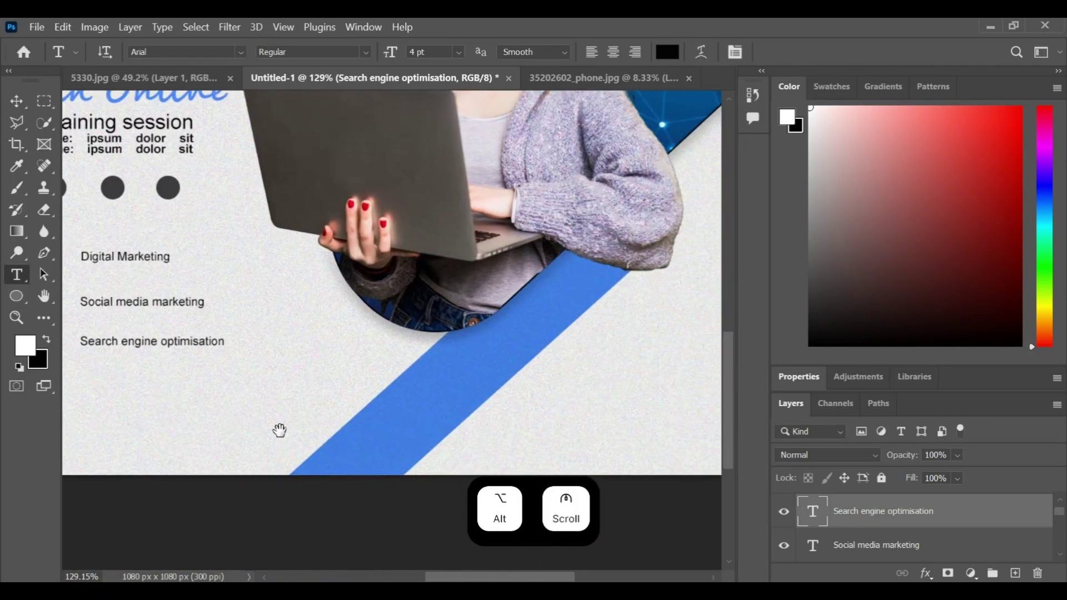
pyautogui.hscroll(-2, 320, 434)
pyautogui.scroll(-1, 210, 215)
pyautogui.keyDown('ctrl'); pyautogui.click(210, 214); pyautogui.keyUp('ctrl')
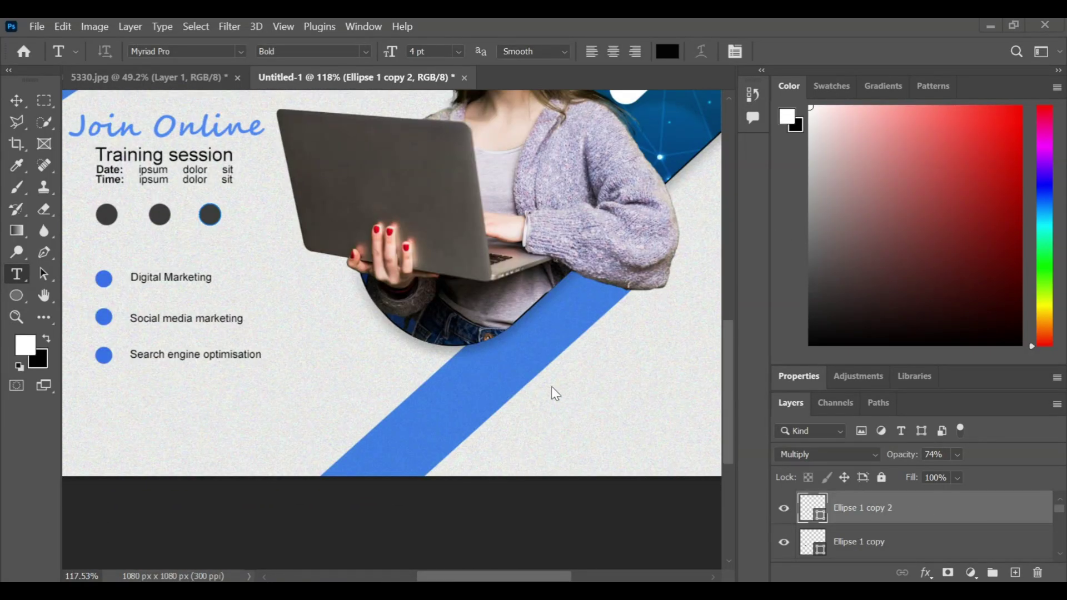
pyautogui.click(556, 454)
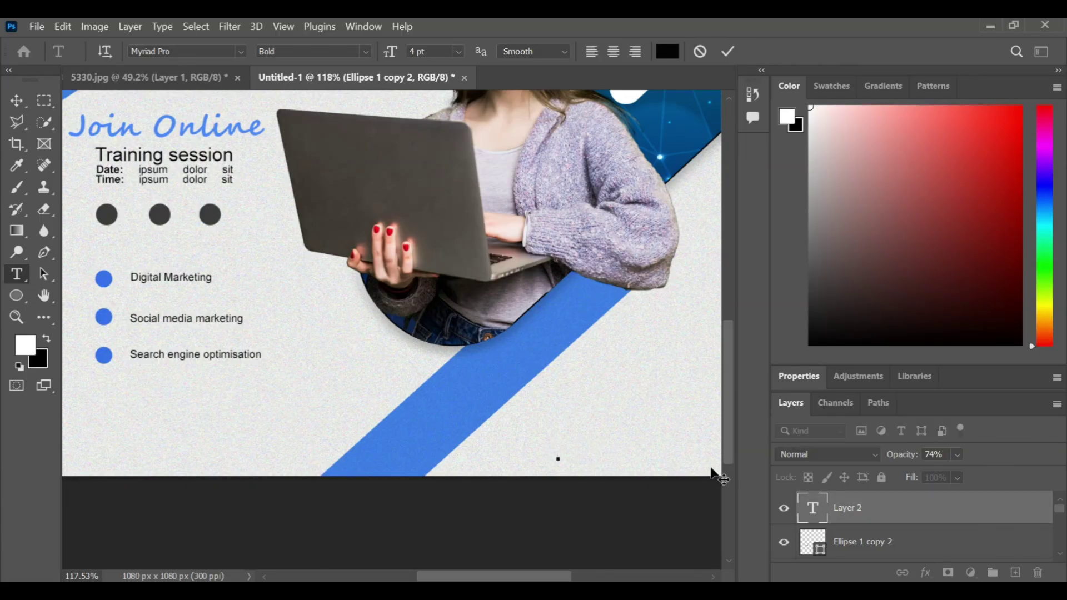
pyautogui.write('www.marketglore.com')
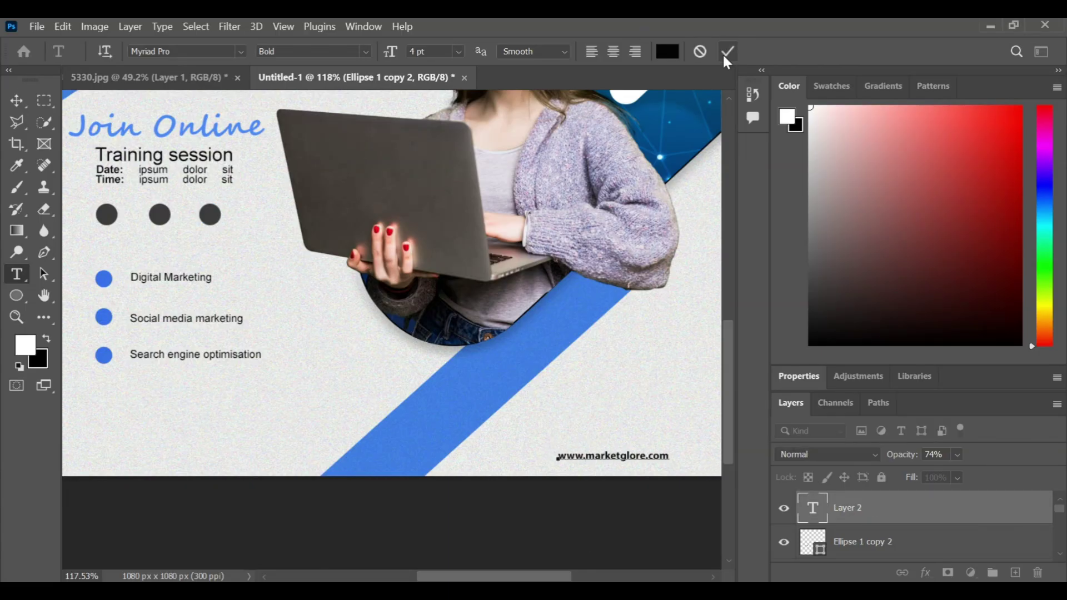
pyautogui.click(728, 51)
# Place the blue globe icon image in the design, shrunk to icon size just before the website address
pyautogui.hotkey('alt', 'Tab')
pyautogui.moveTo(190, 147); pyautogui.dragTo(439, 440)
pyautogui.scroll(-3, 578, 127)
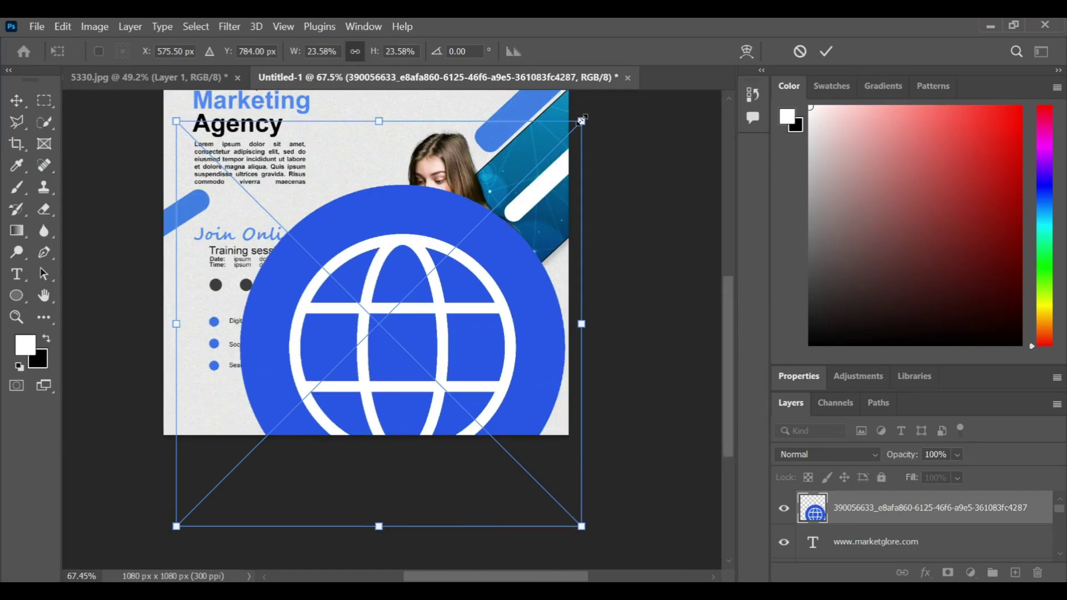
pyautogui.moveTo(581, 120); pyautogui.dragTo(232, 469)
pyautogui.moveTo(439, 428); pyautogui.dragTo(451, 427)
pyautogui.scroll(3, 555, 395)
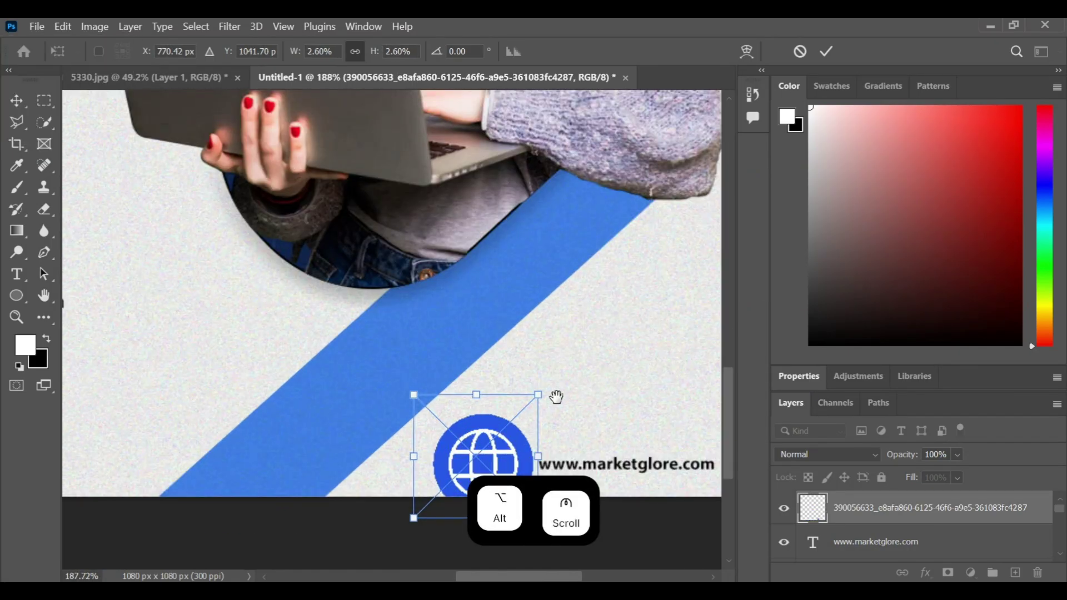
pyautogui.moveTo(329, 288); pyautogui.dragTo(278, 364)
pyautogui.moveTo(244, 400); pyautogui.dragTo(299, 360)
pyautogui.click(827, 51)
# Scale the globe icon down slightly and align it with the website address
pyautogui.scroll(-3, 441, 275)
pyautogui.scroll(3, 441, 275)
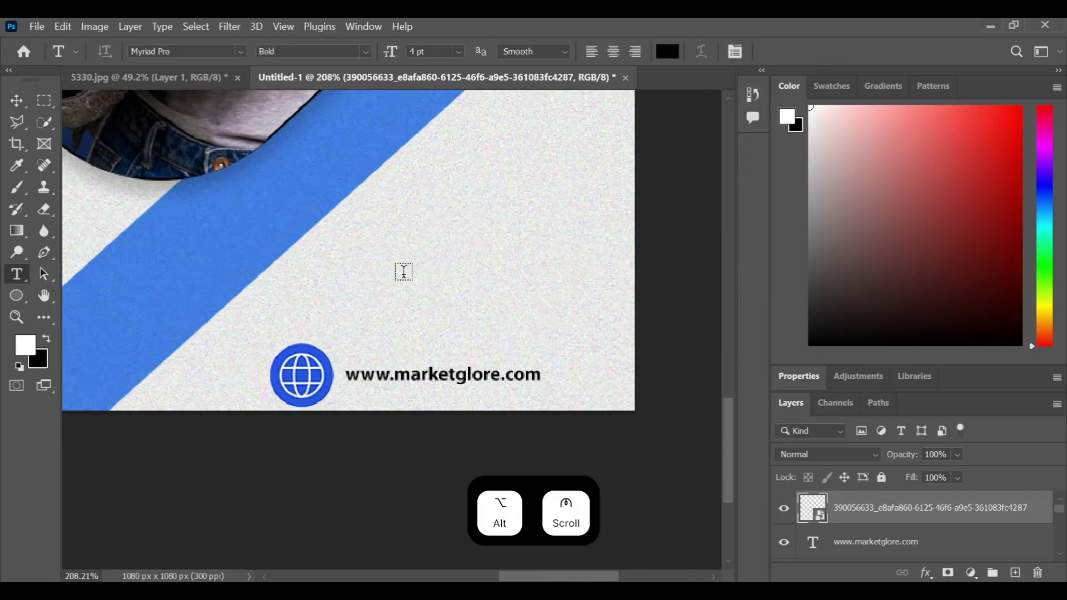
pyautogui.hotkey('ctrl', 't')
pyautogui.moveTo(339, 328); pyautogui.dragTo(324, 384)
pyautogui.click(826, 51)
# Enlarge the website address text to about 105%, making it about 179 px wide
pyautogui.scroll(2, 319, 388)
pyautogui.scroll(-1, 319, 387)
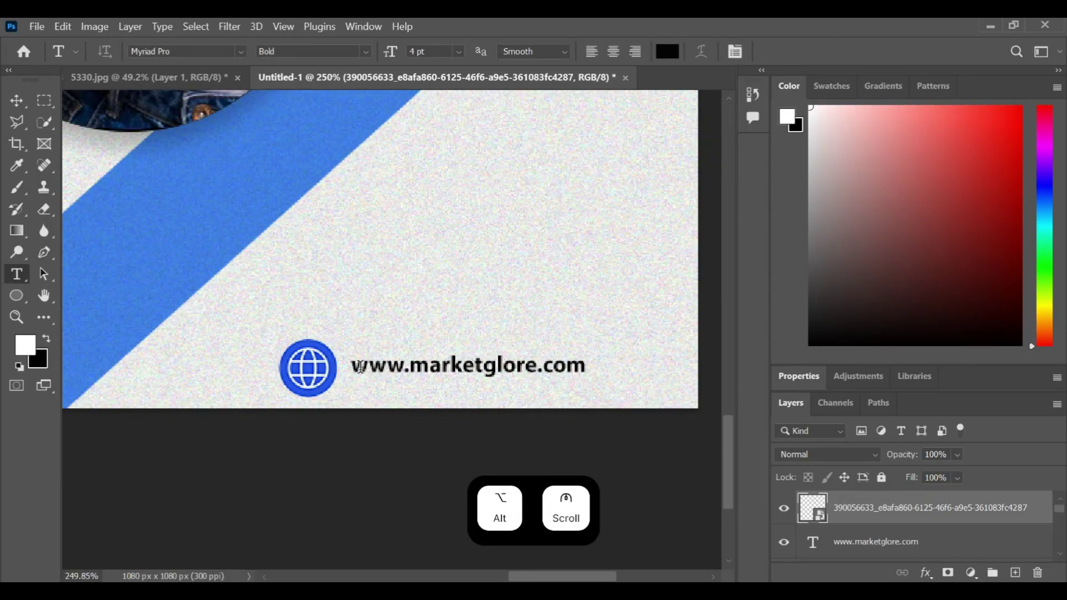
pyautogui.click(884, 542)
pyautogui.hotkey('ctrl', 't')
pyautogui.moveTo(586, 377); pyautogui.dragTo(598, 382)
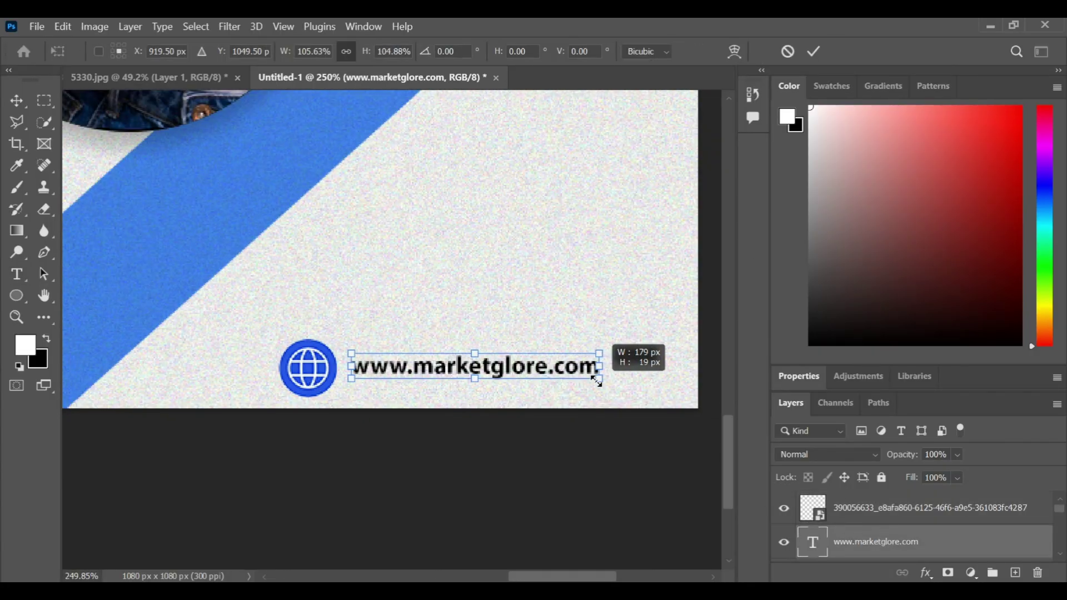
pyautogui.click(813, 52)
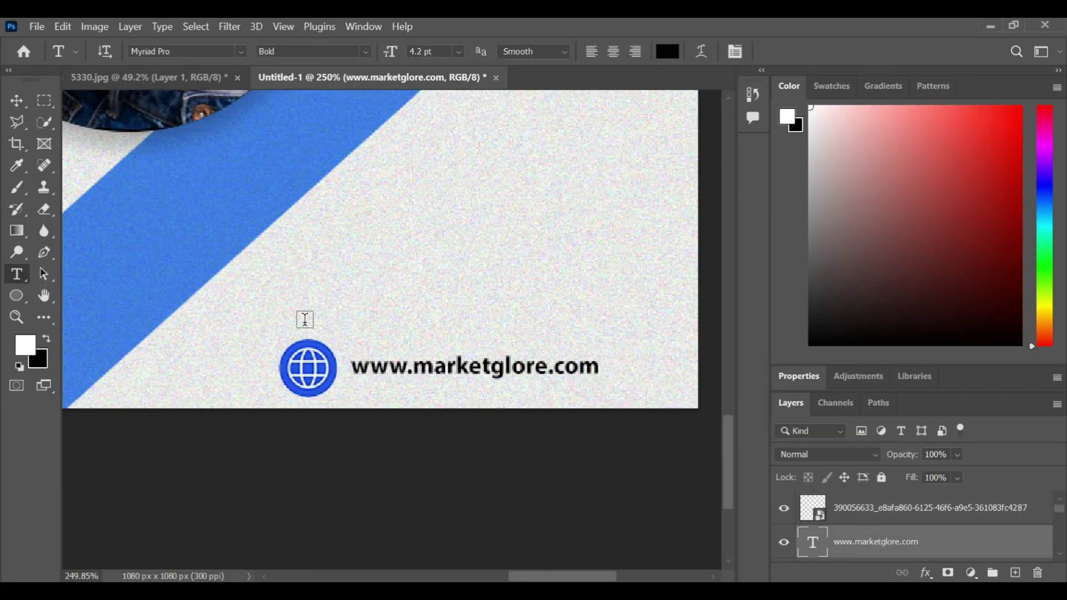
# Add a 4 pt Myriad Pro Bold text layer with the agency's phone number above the website address
pyautogui.click(356, 320)
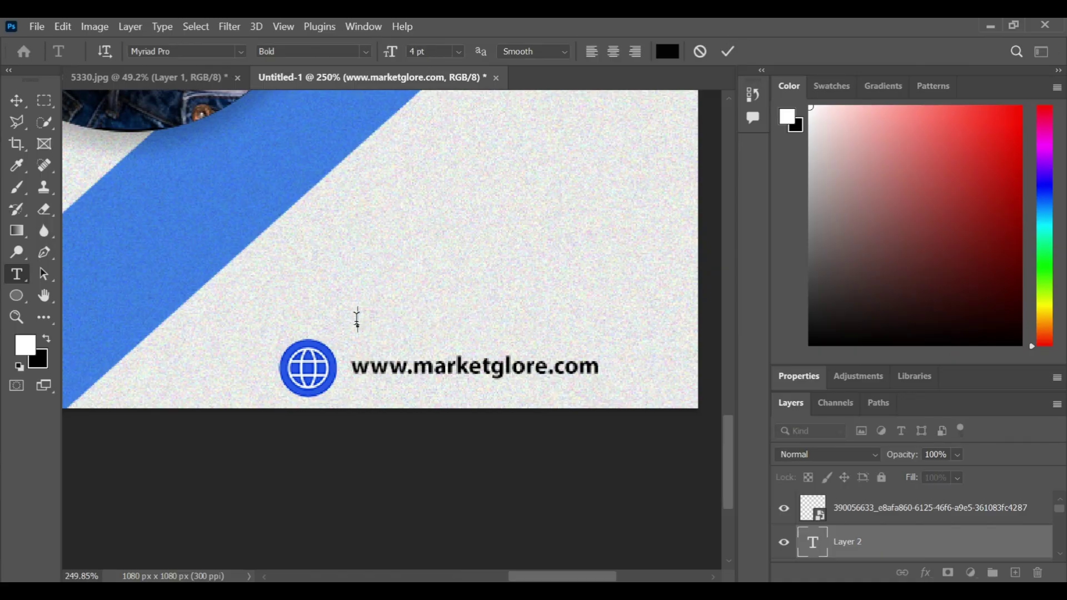
pyautogui.click(728, 51)
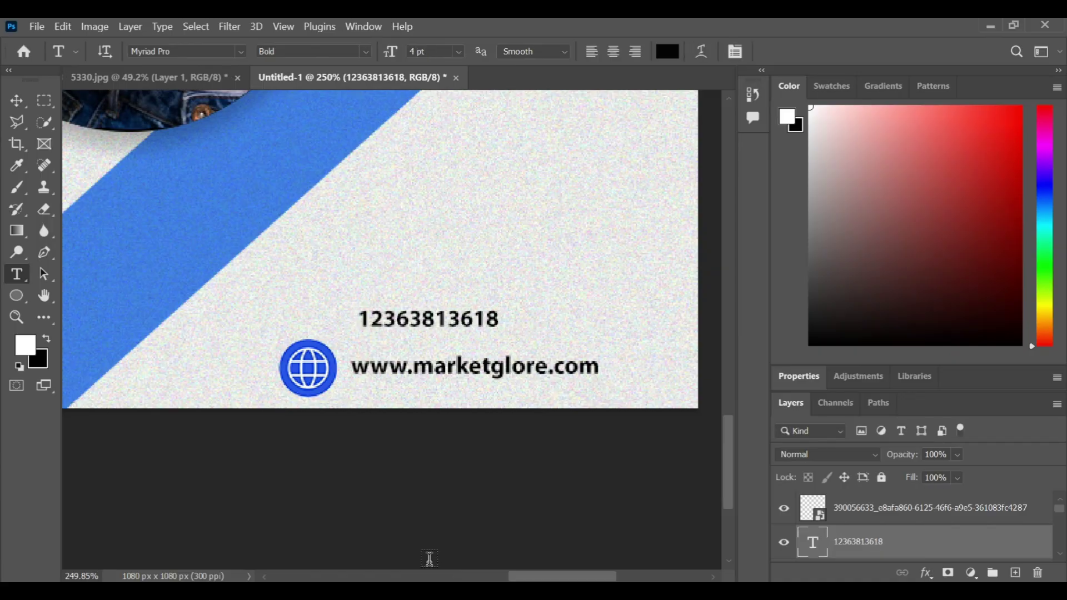
# Place the 35202602_phone image and shrink it to a small icon just before the phone number, above the globe icon
pyautogui.moveTo(274, 157); pyautogui.dragTo(357, 357)
pyautogui.scroll(-5, 459, 476)
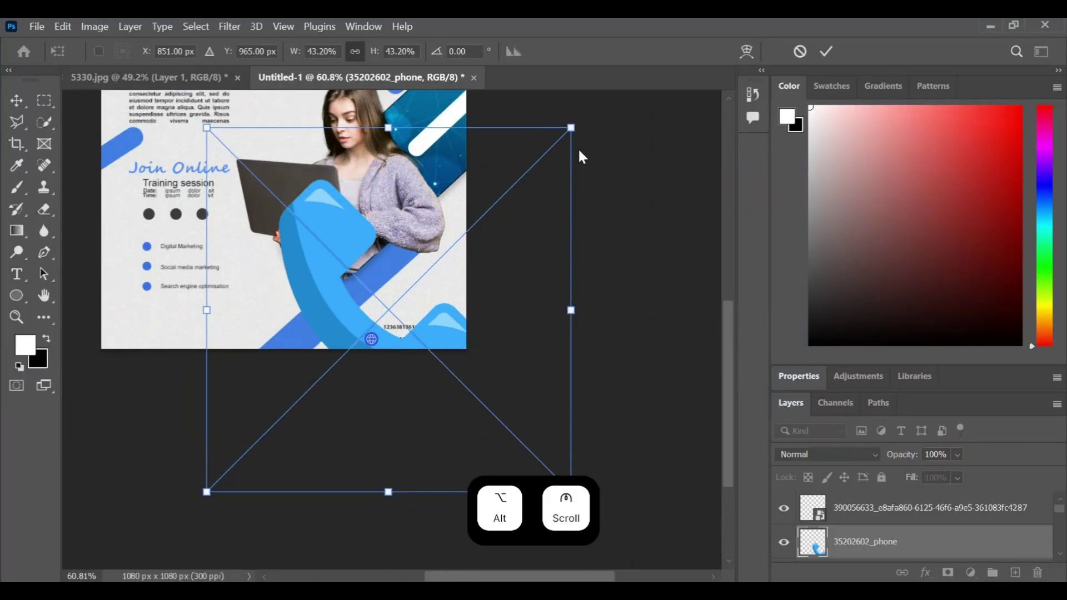
pyautogui.moveTo(543, 469); pyautogui.dragTo(384, 304)
pyautogui.scroll(3, 384, 333)
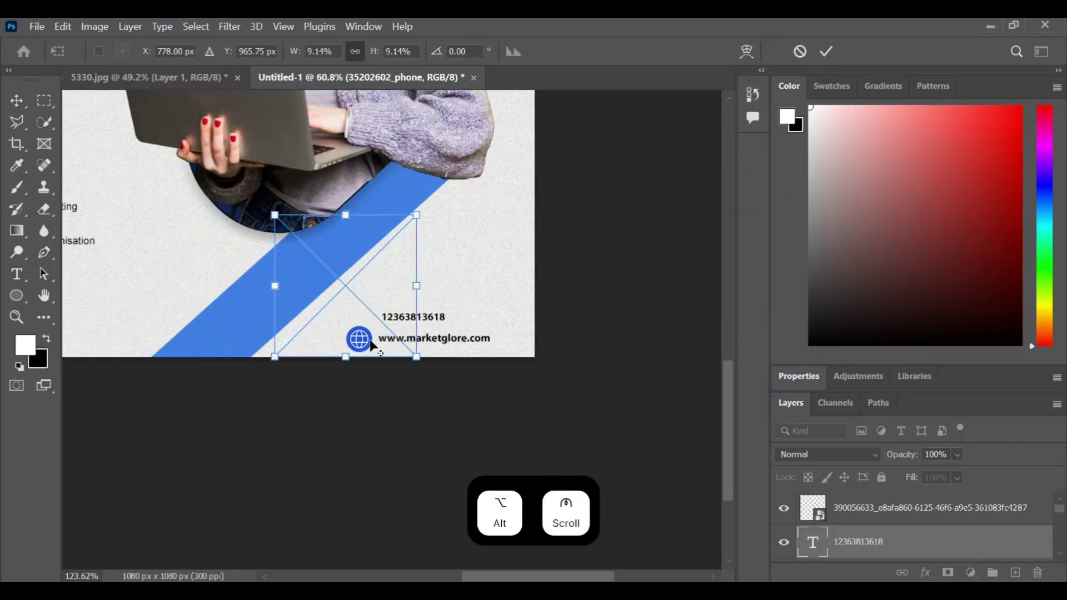
pyautogui.moveTo(271, 222); pyautogui.dragTo(289, 257)
pyautogui.scroll(4, 391, 316)
pyautogui.moveTo(217, 204)
pyautogui.mouseDown()
pyautogui.moveTo(210, 198)
pyautogui.moveTo(222, 212)
pyautogui.mouseUp()
pyautogui.moveTo(276, 241); pyautogui.dragTo(278, 247)
pyautogui.press('Return')
pyautogui.press('t')
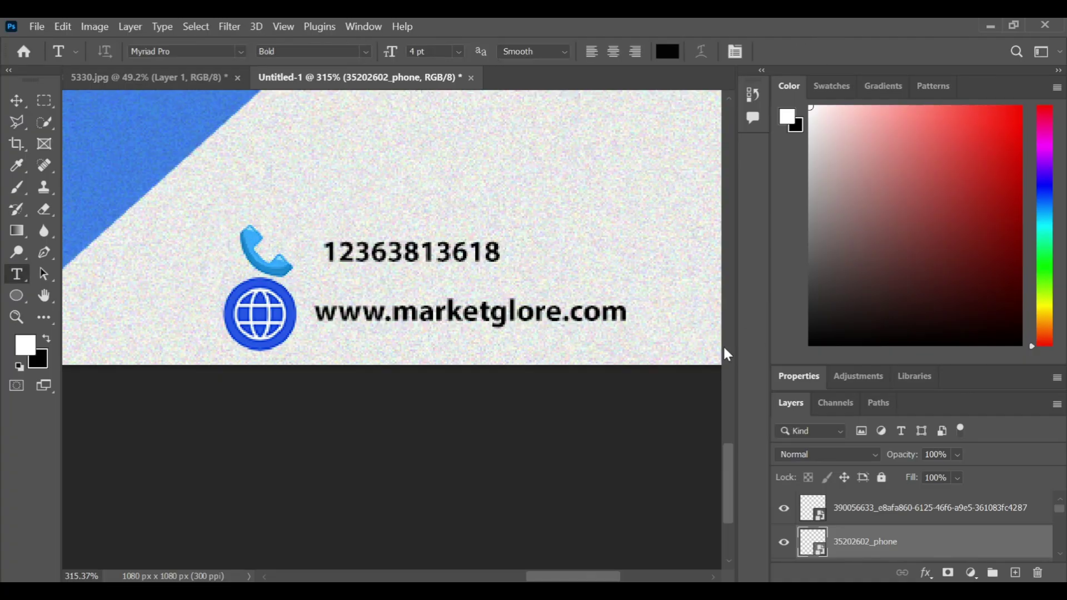
# Move the phone number closer to the website address and set the phone icon directly beside the number
pyautogui.scroll(-5, 548, 310)
pyautogui.scroll(-2, 498, 463)
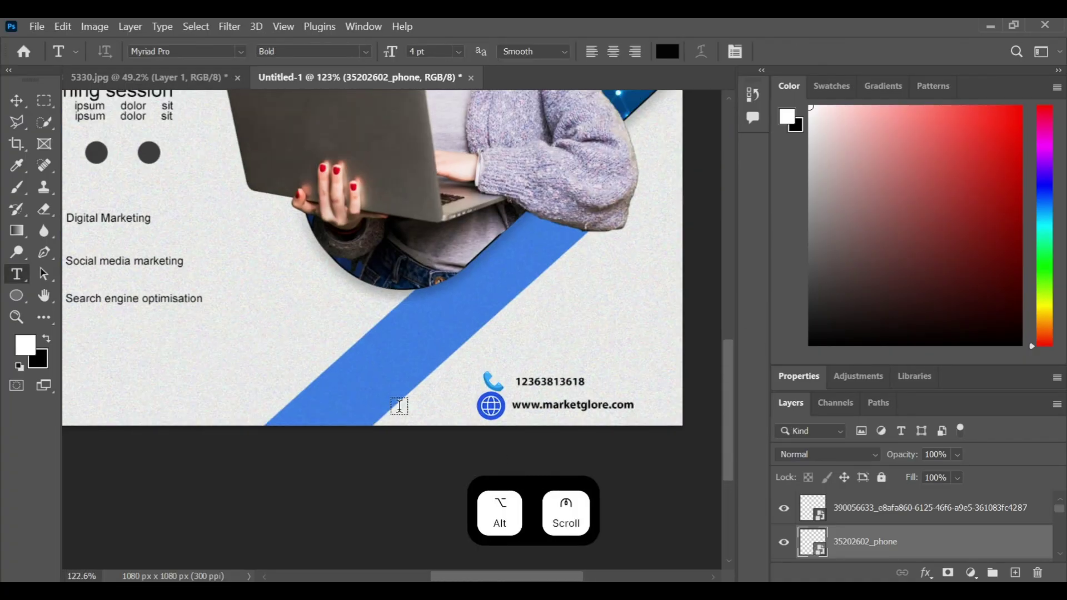
pyautogui.scroll(6, 643, 484)
pyautogui.click(18, 104)
pyautogui.moveTo(446, 287); pyautogui.dragTo(517, 312)
pyautogui.moveTo(308, 279); pyautogui.dragTo(410, 304)
pyautogui.scroll(-6, 563, 415)
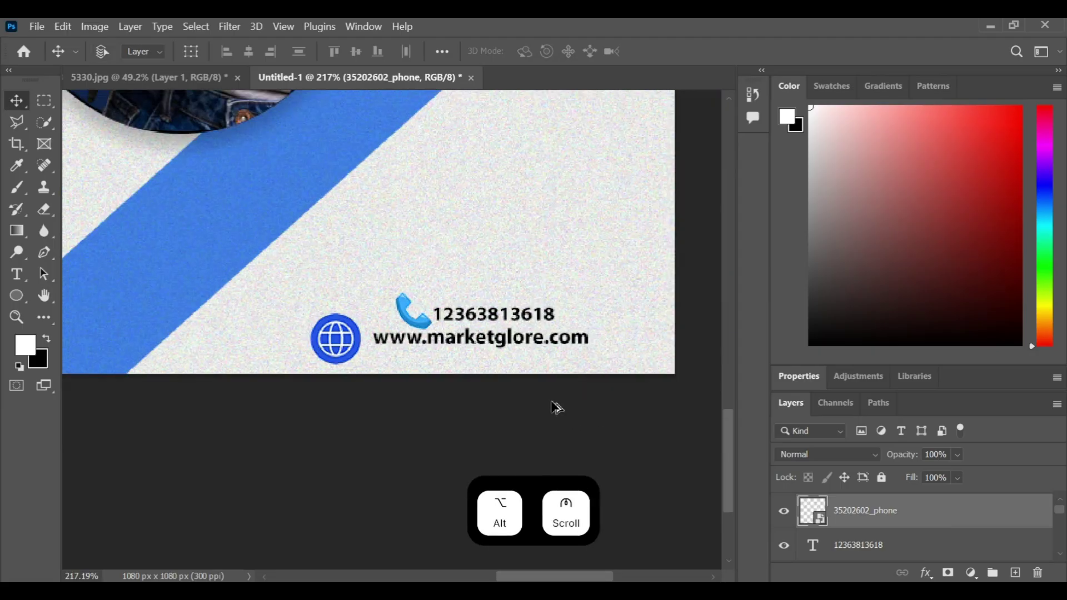